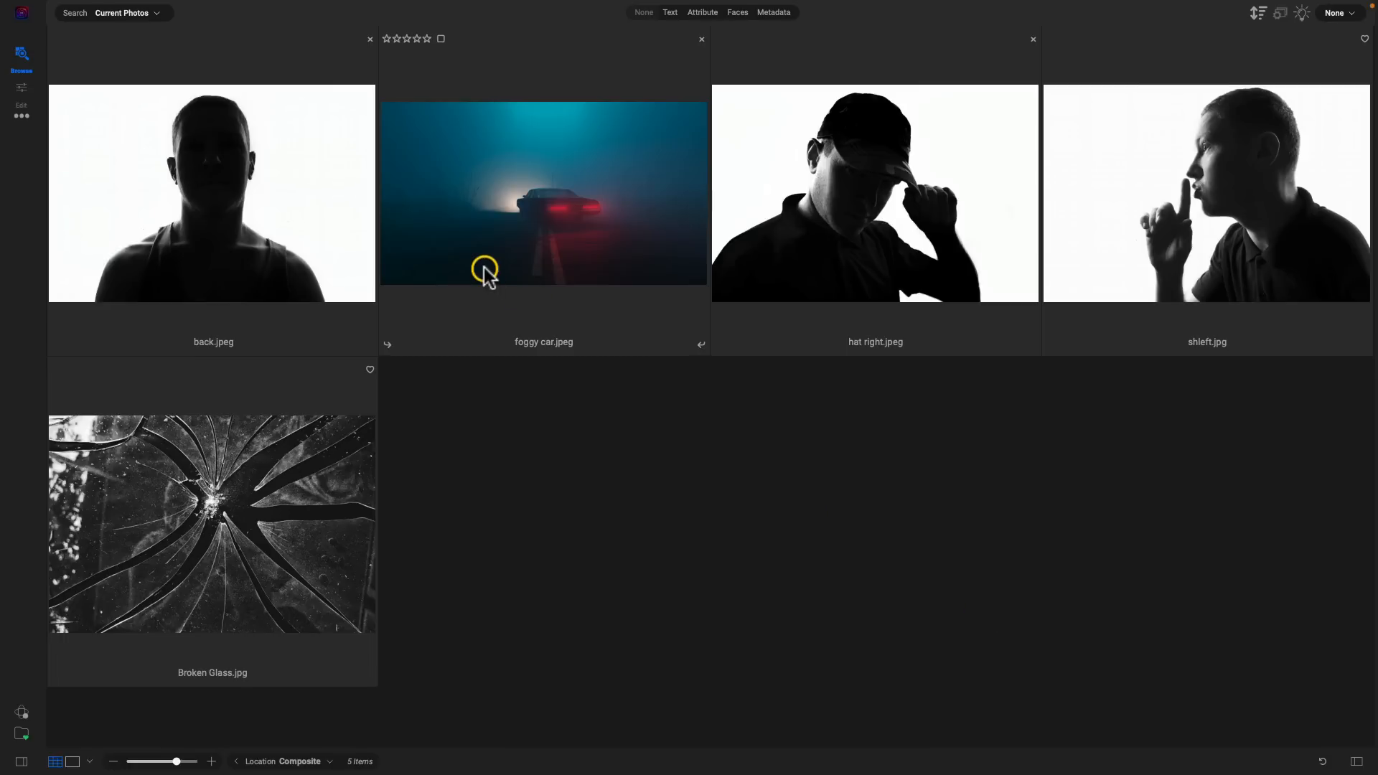
Select all five photos from back.jpeg through Broken Glass.jpg and open them as layers in one document.
{"action": "left_click", "coordinate": [293, 181]}
{"action": "left_click", "coordinate": [277, 459], "text": "shift"}
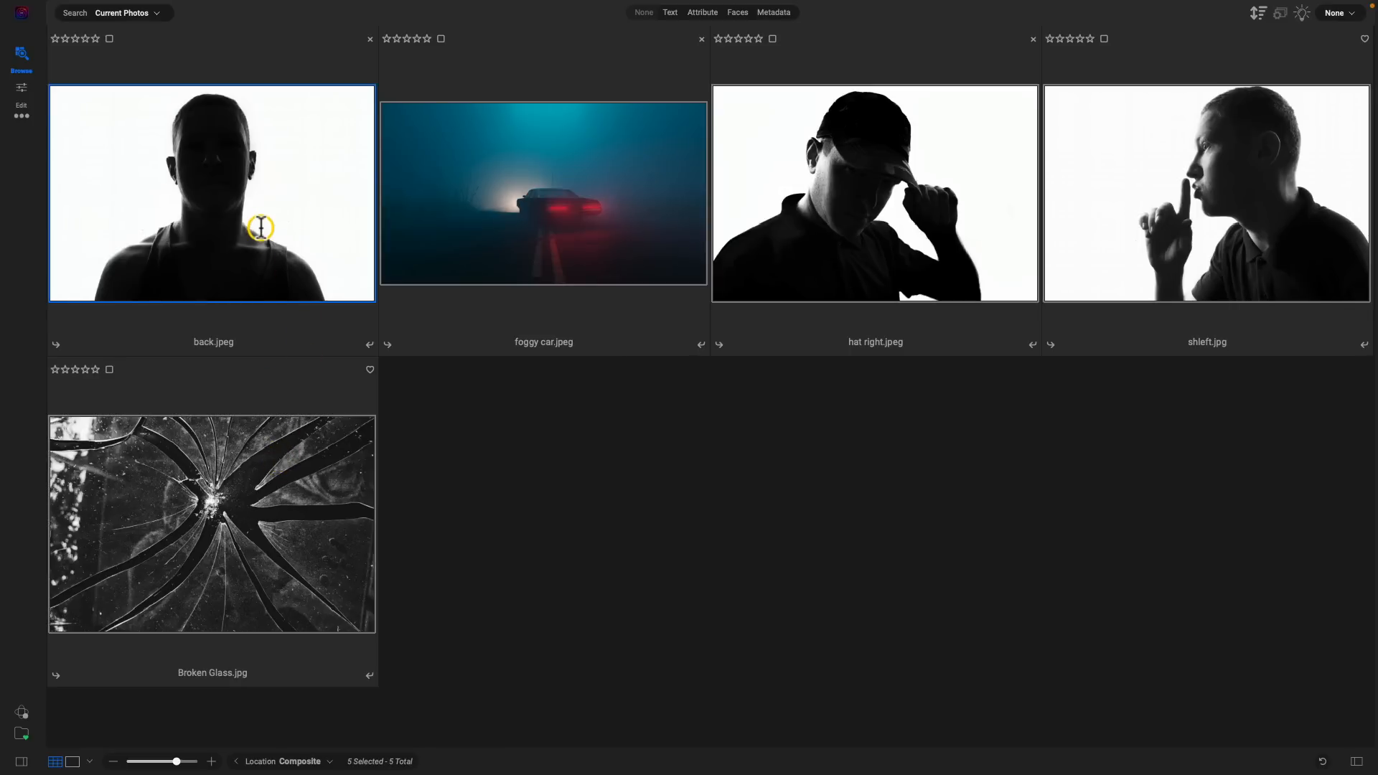
{"action": "right_click", "coordinate": [260, 227]}
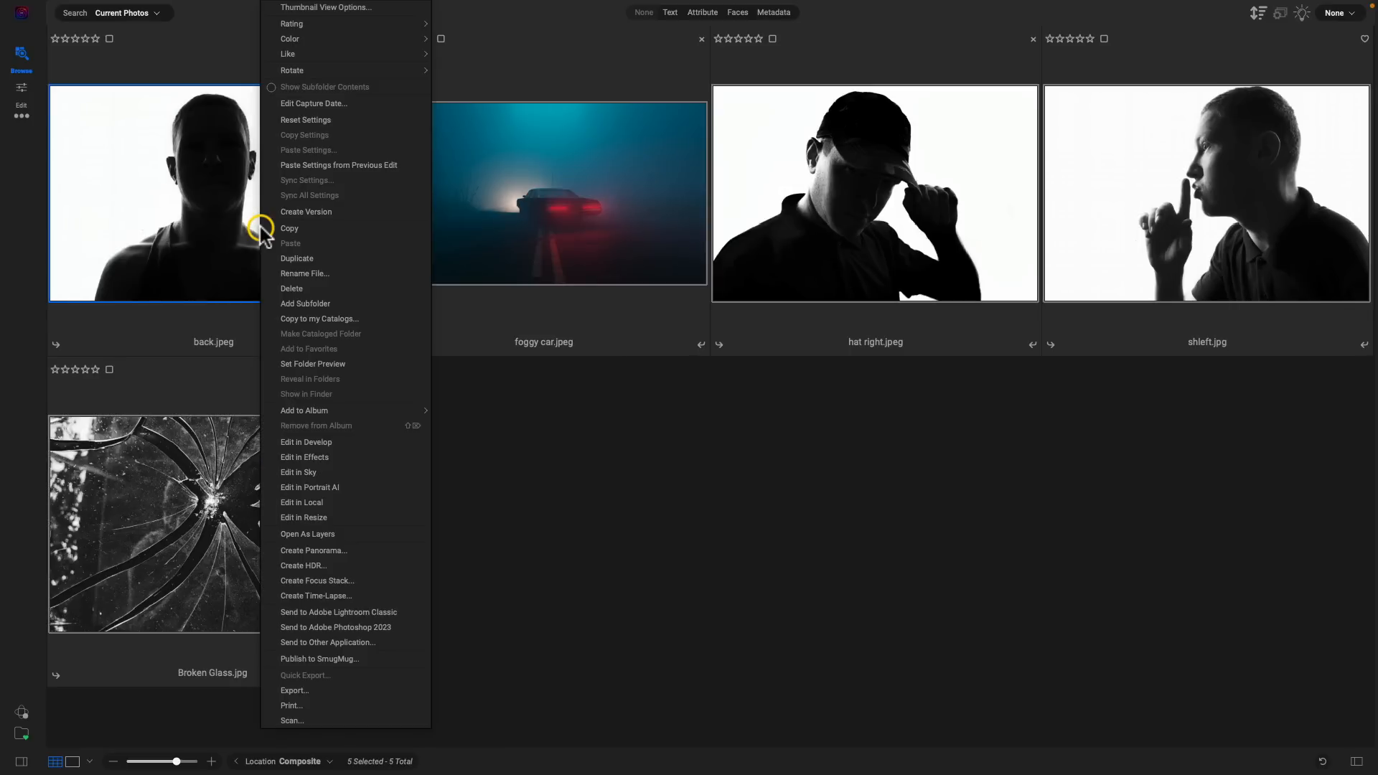
{"action": "left_click", "coordinate": [353, 535]}
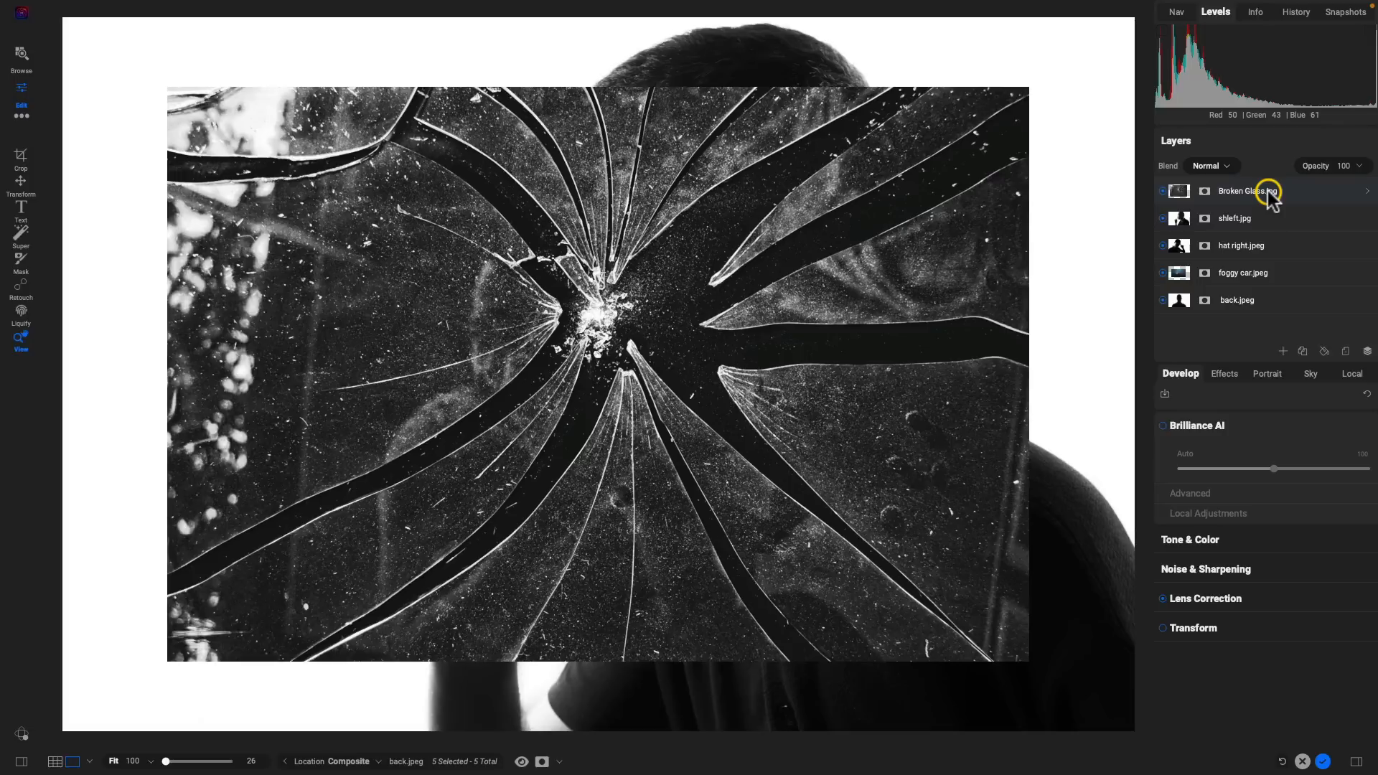
Hide the Broken Glass.jpg, shleft.jpg and hat right.jpeg layers.
{"action": "left_click", "coordinate": [1163, 191]}
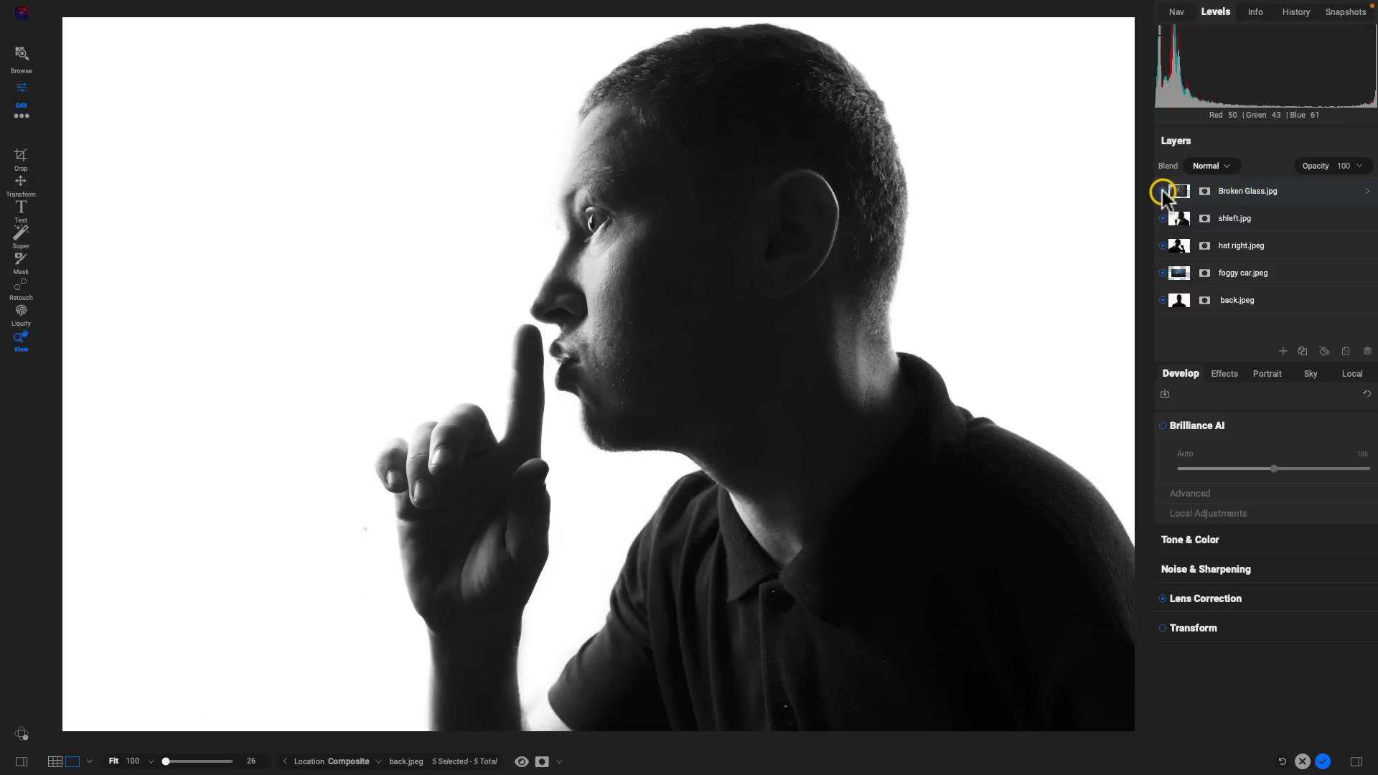
{"action": "left_click", "coordinate": [1162, 218]}
{"action": "left_click", "coordinate": [1162, 245]}
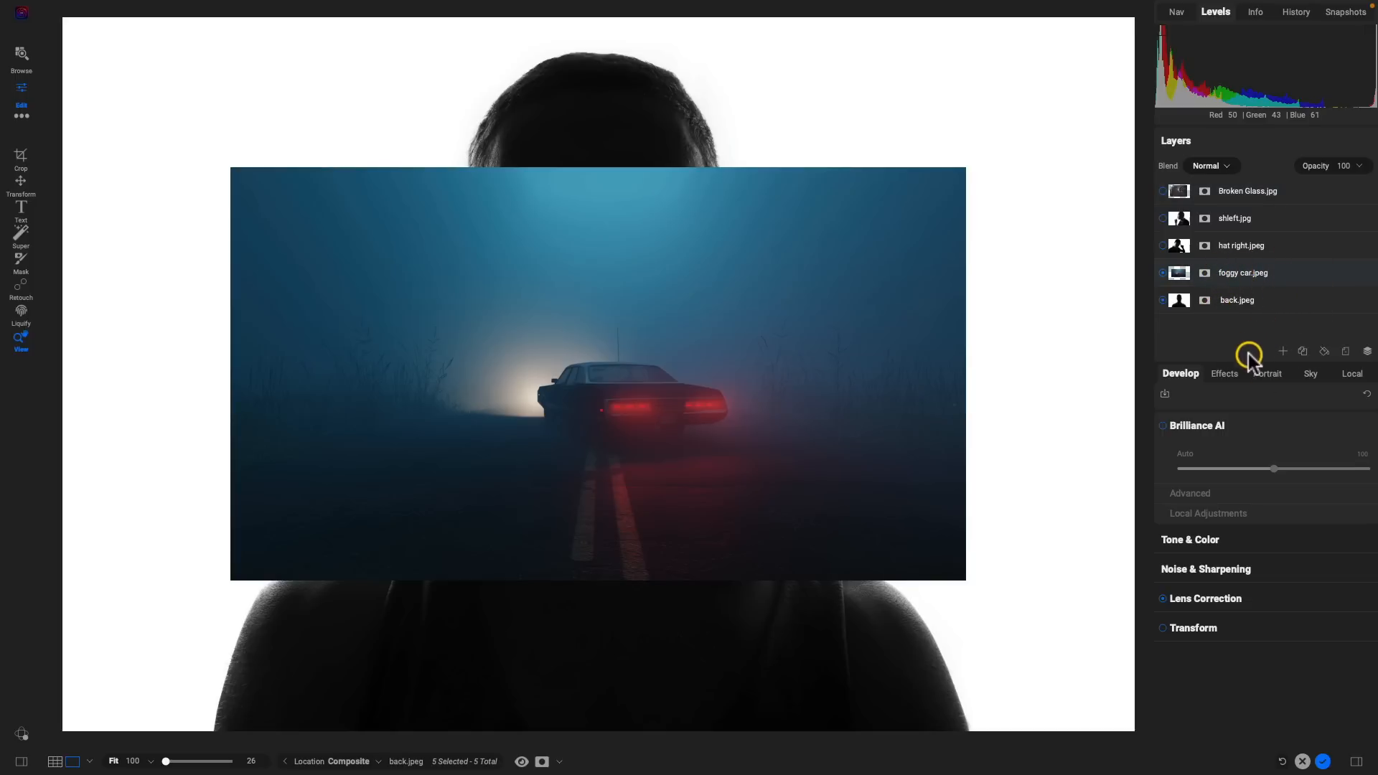
Scale the foggy car.jpeg layer to fill the canvas, apply the transform, and set its blend mode to Screen.
{"action": "left_click_drag", "start_coordinate": [1249, 357], "coordinate": [1248, 482]}
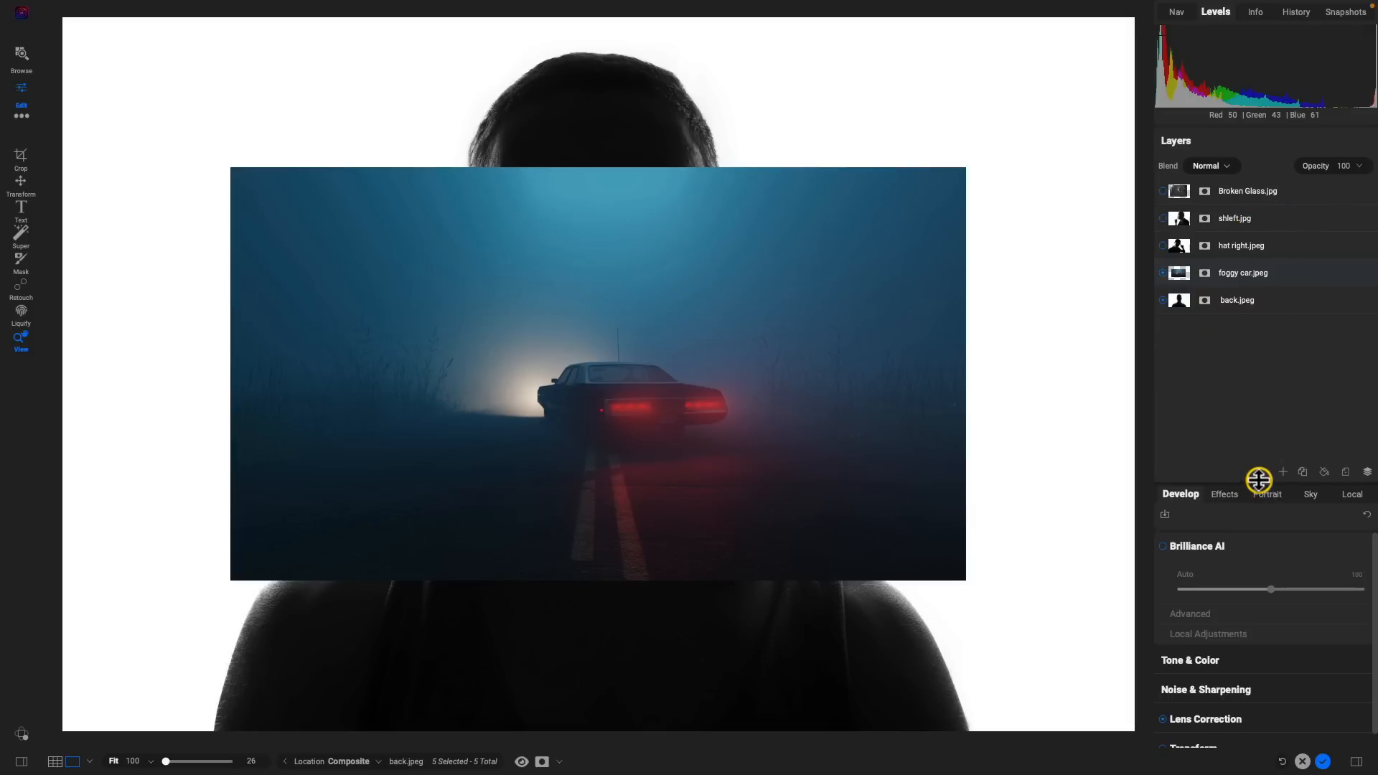
{"action": "left_click_drag", "start_coordinate": [1257, 479], "coordinate": [1255, 332]}
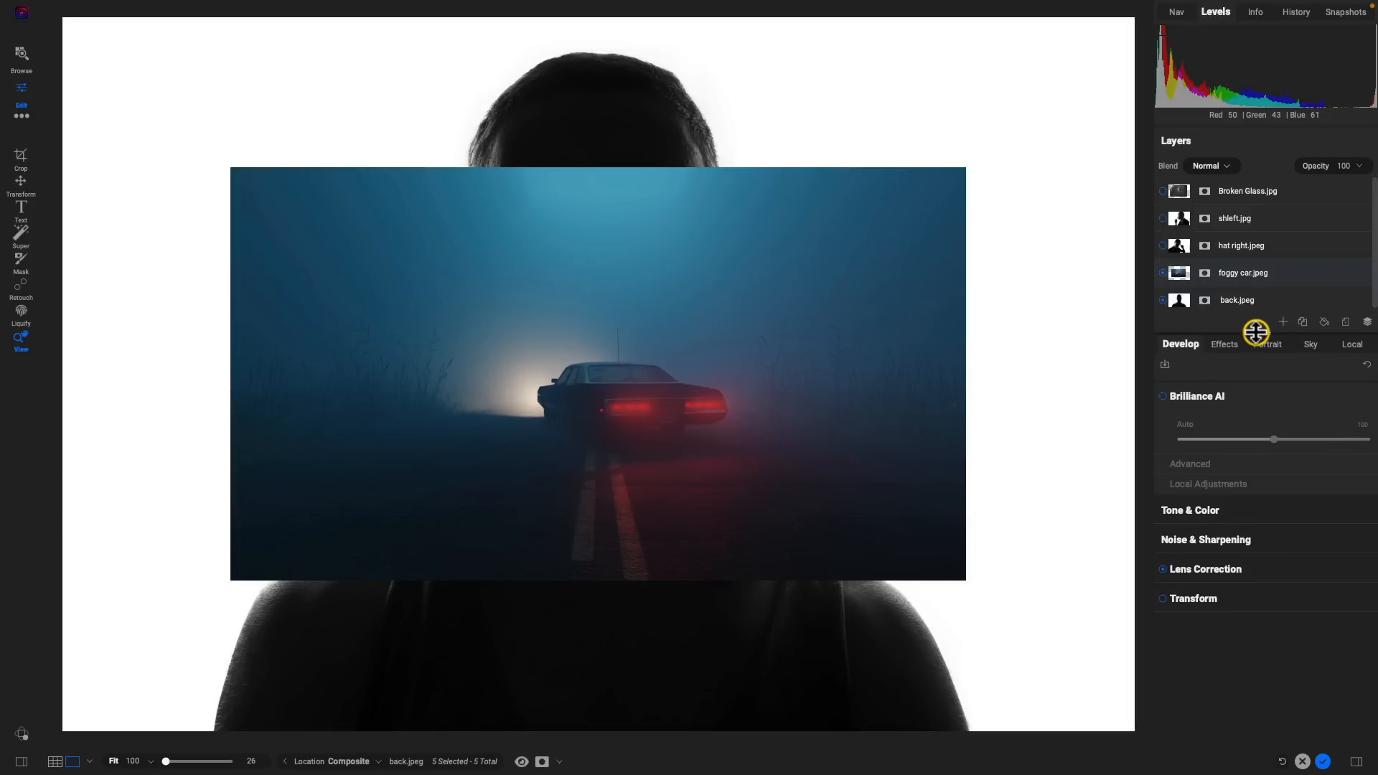
{"action": "left_click", "coordinate": [1277, 276]}
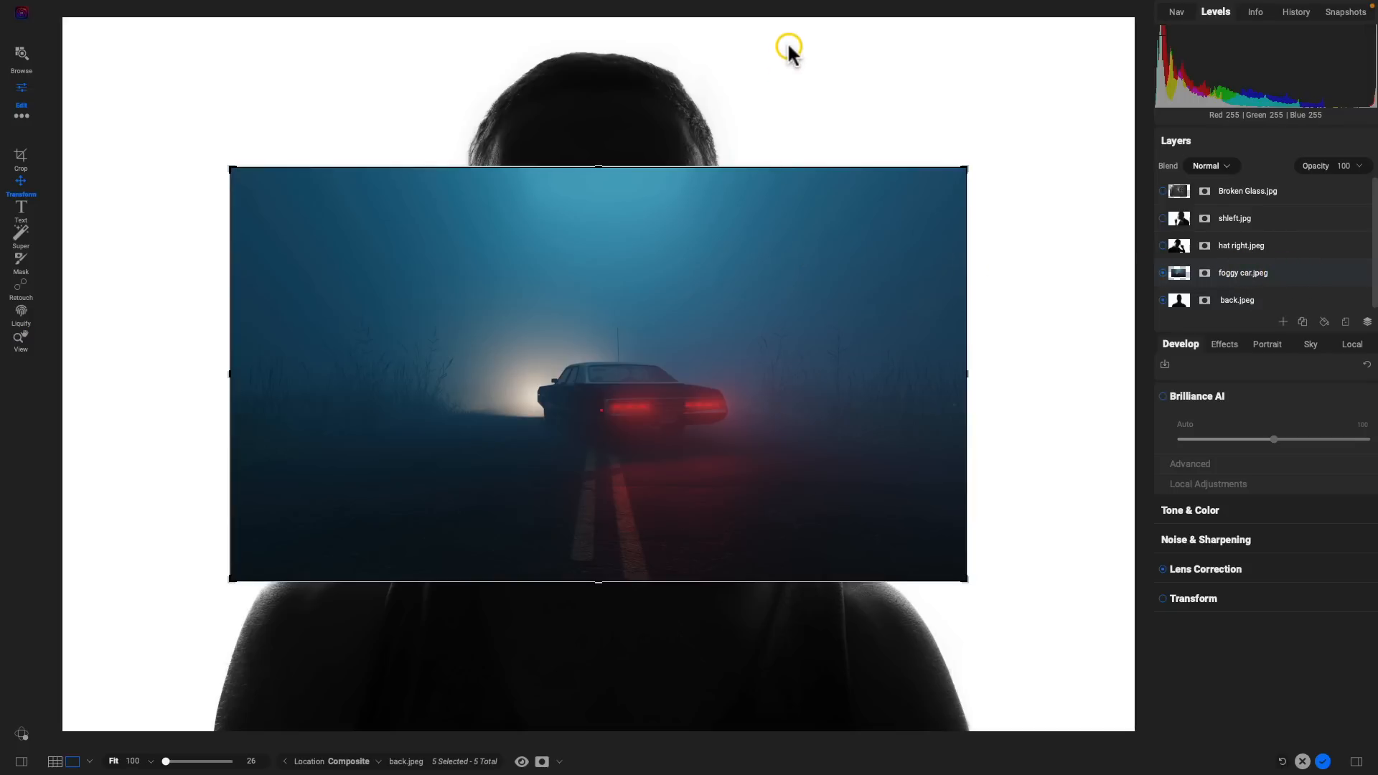
{"action": "left_click", "coordinate": [738, 12]}
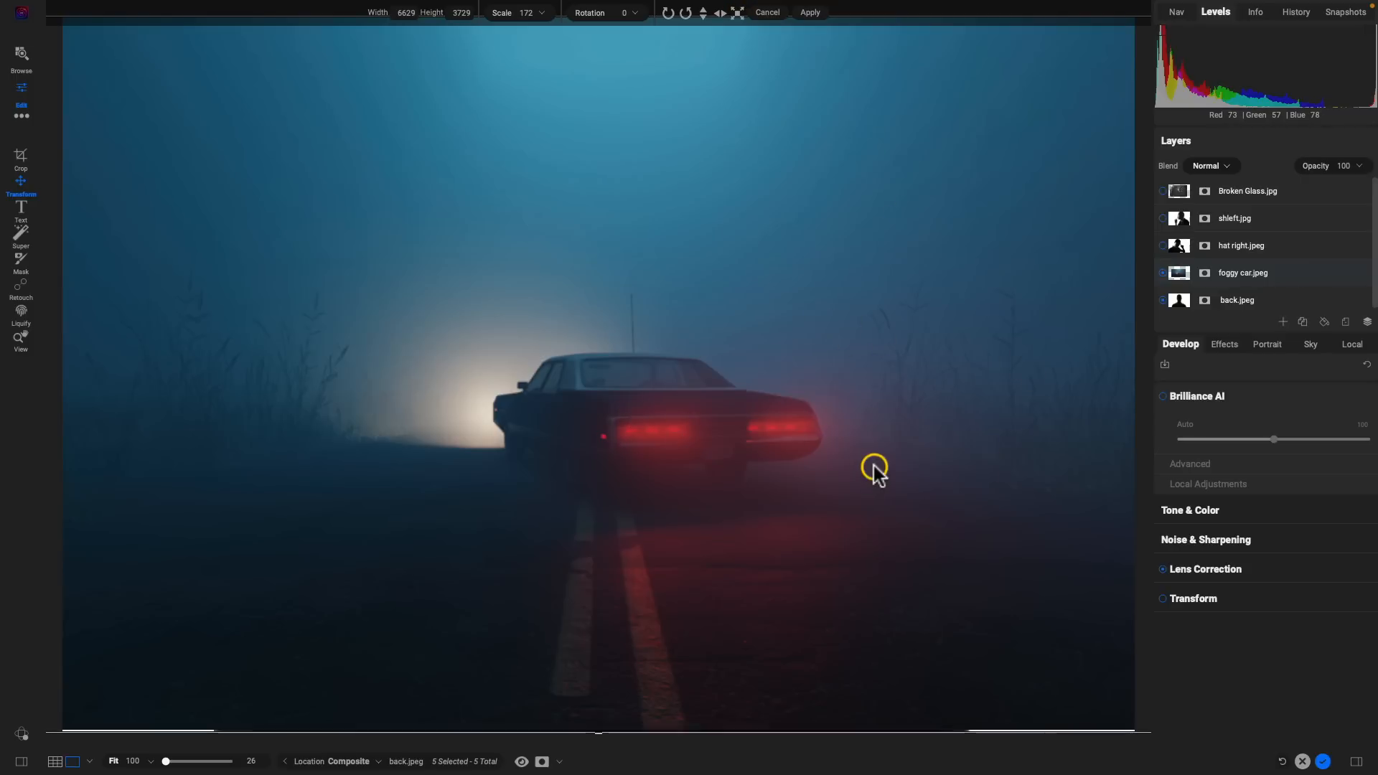
{"action": "key", "text": "Return"}
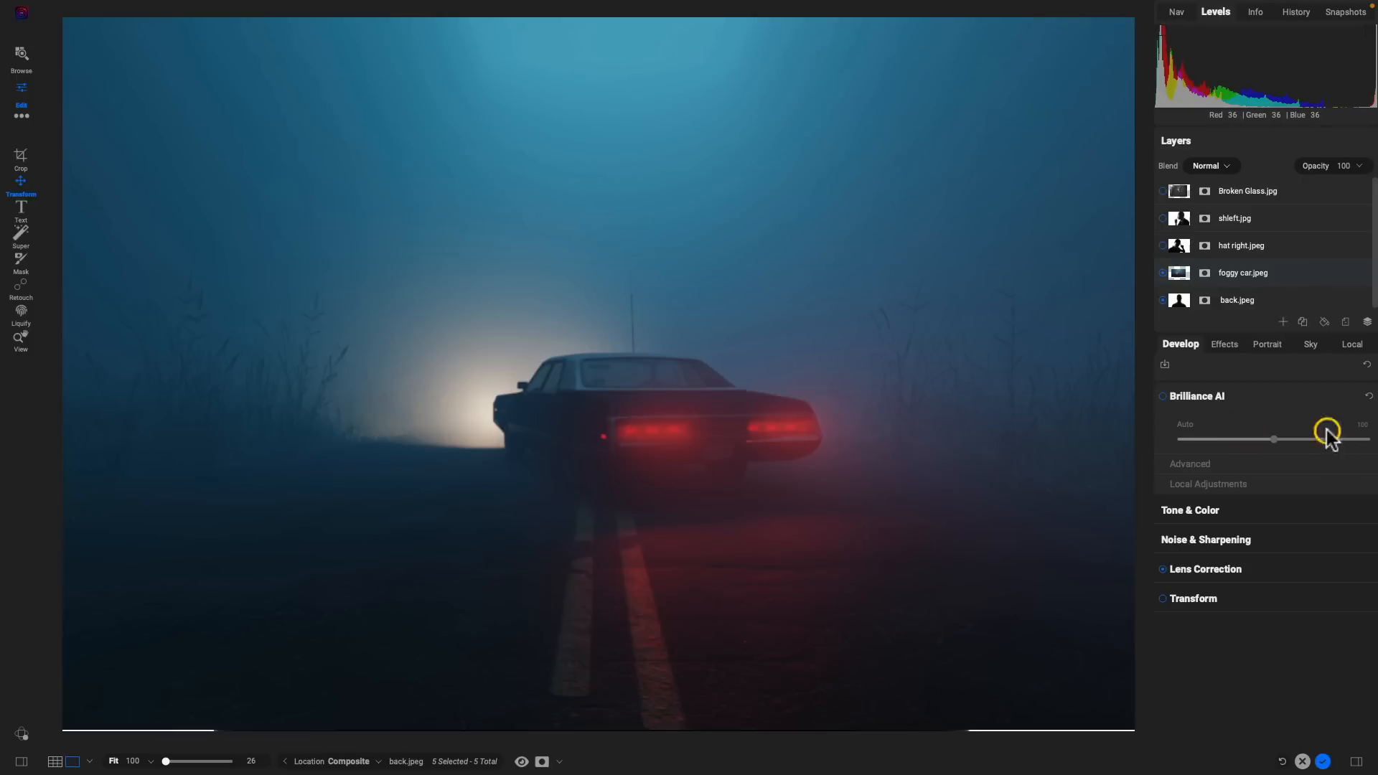
{"action": "left_click", "coordinate": [1222, 168]}
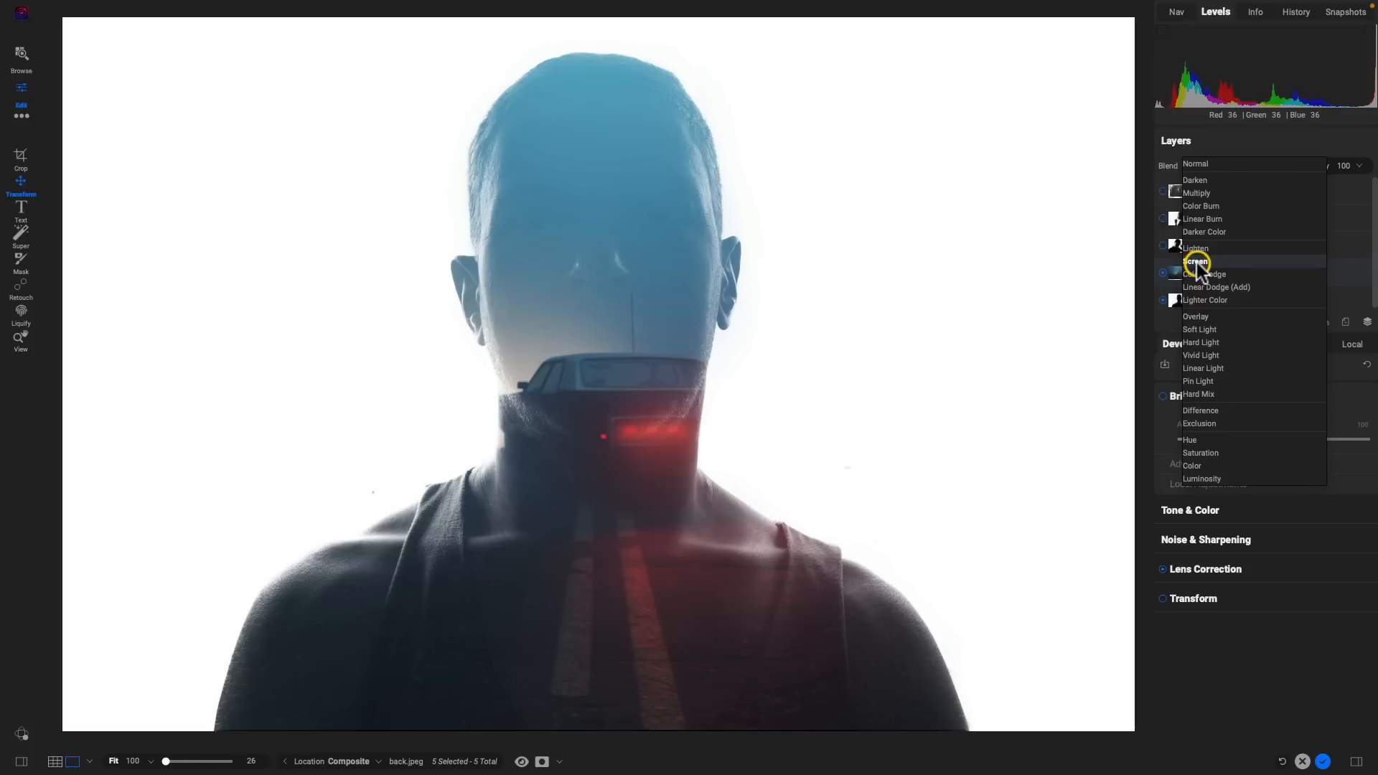
{"action": "left_click", "coordinate": [1195, 263]}
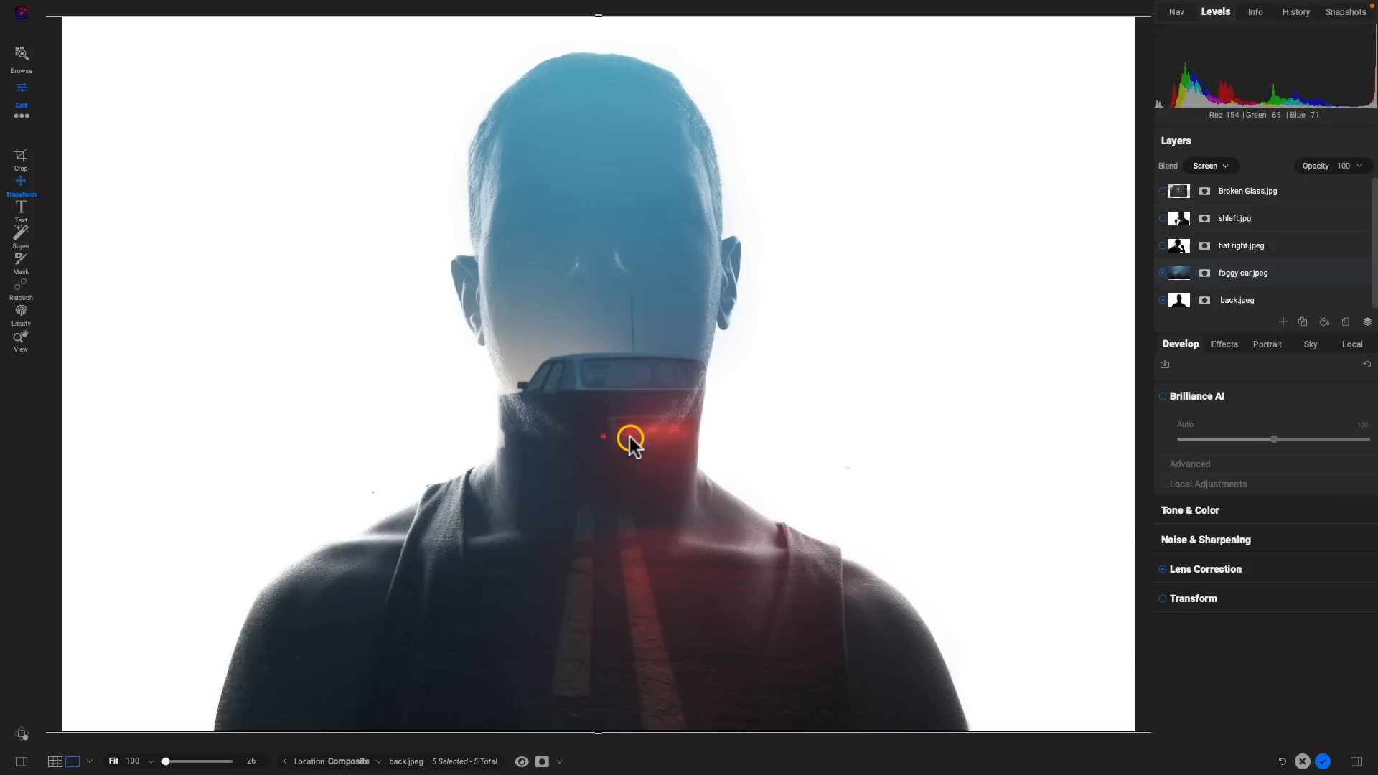
Nudge the foggy car.jpeg layer slightly to the right so the car sits further across the man's neck.
{"action": "key", "text": "Right"}
{"action": "key", "text": "Right"}
{"action": "key", "text": "Right"}
{"action": "key", "text": "Right"}
{"action": "key", "text": "Right"}
{"action": "key", "text": "Right"}
{"action": "key", "text": "Right"}
{"action": "key", "text": "Right"}
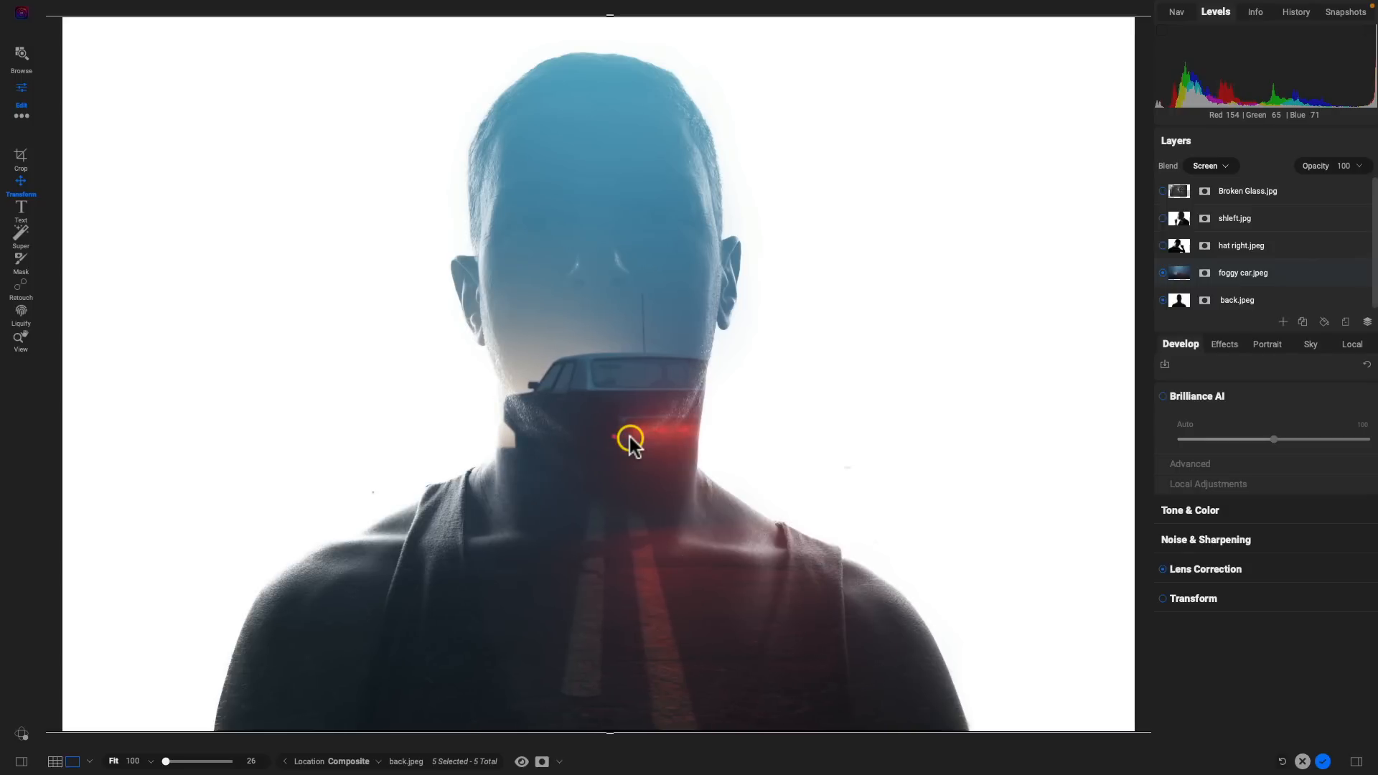
{"action": "key", "text": "Right"}
{"action": "key", "text": "Right"}
{"action": "key", "text": "Right"}
{"action": "key", "text": "Right"}
{"action": "key", "text": "Right"}
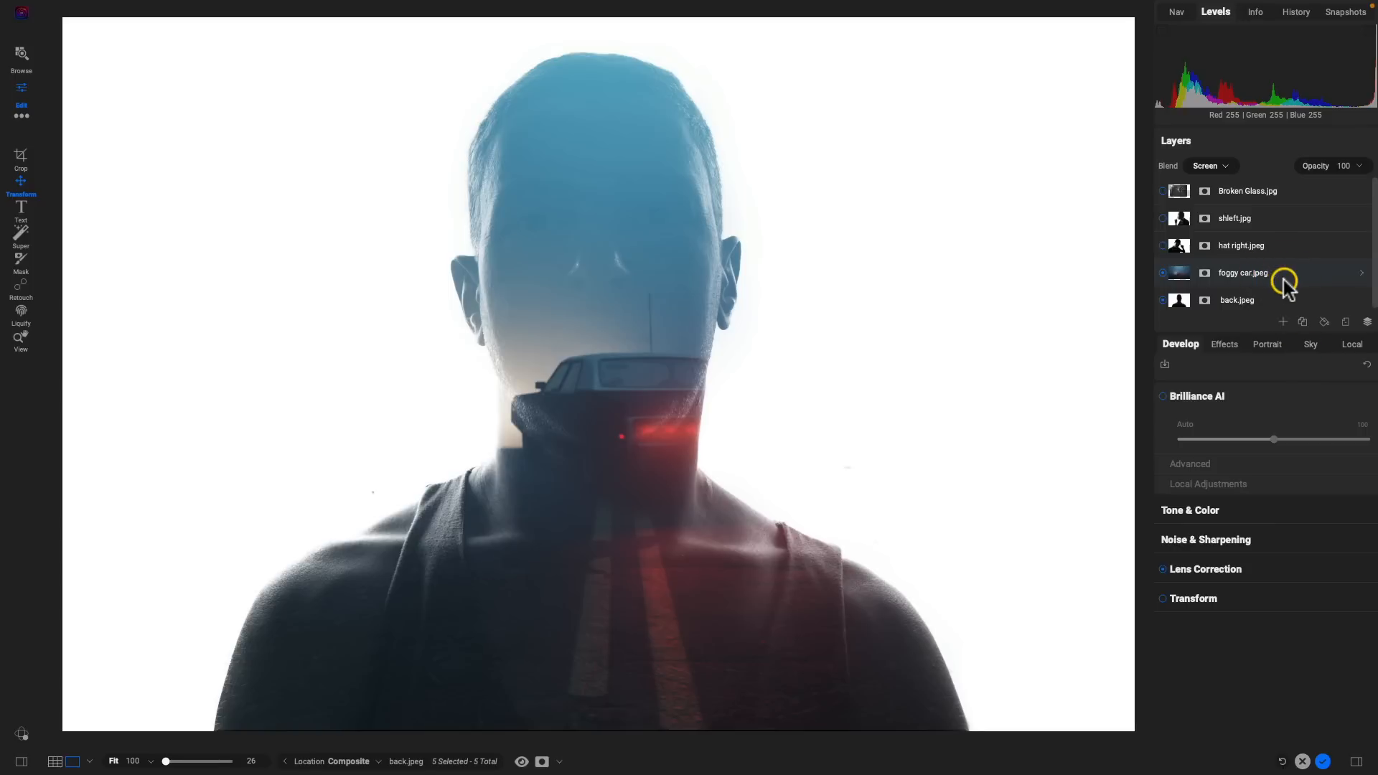
Add a LUTs filter to the foggy car.jpeg layer and set its category to Color Grading.
{"action": "left_click", "coordinate": [1223, 345]}
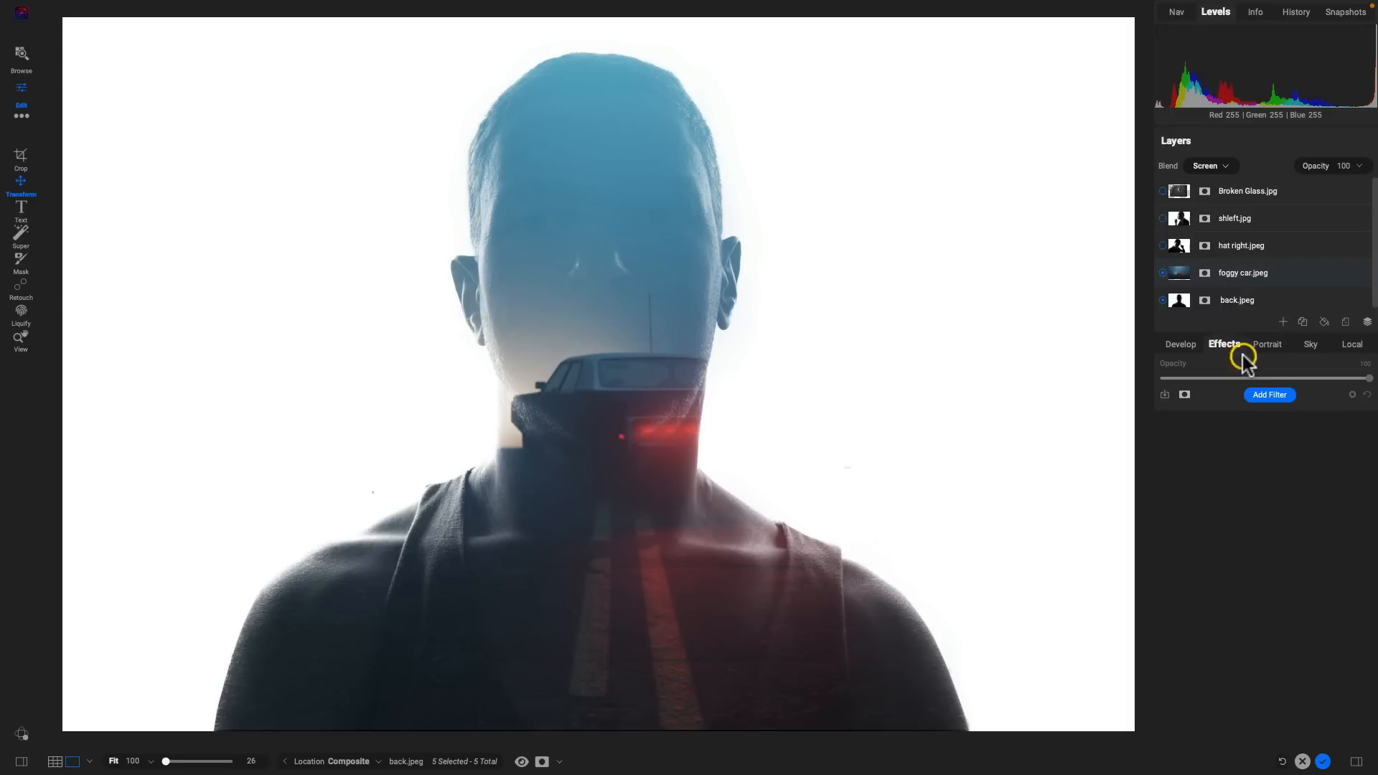
{"action": "left_click", "coordinate": [1270, 394]}
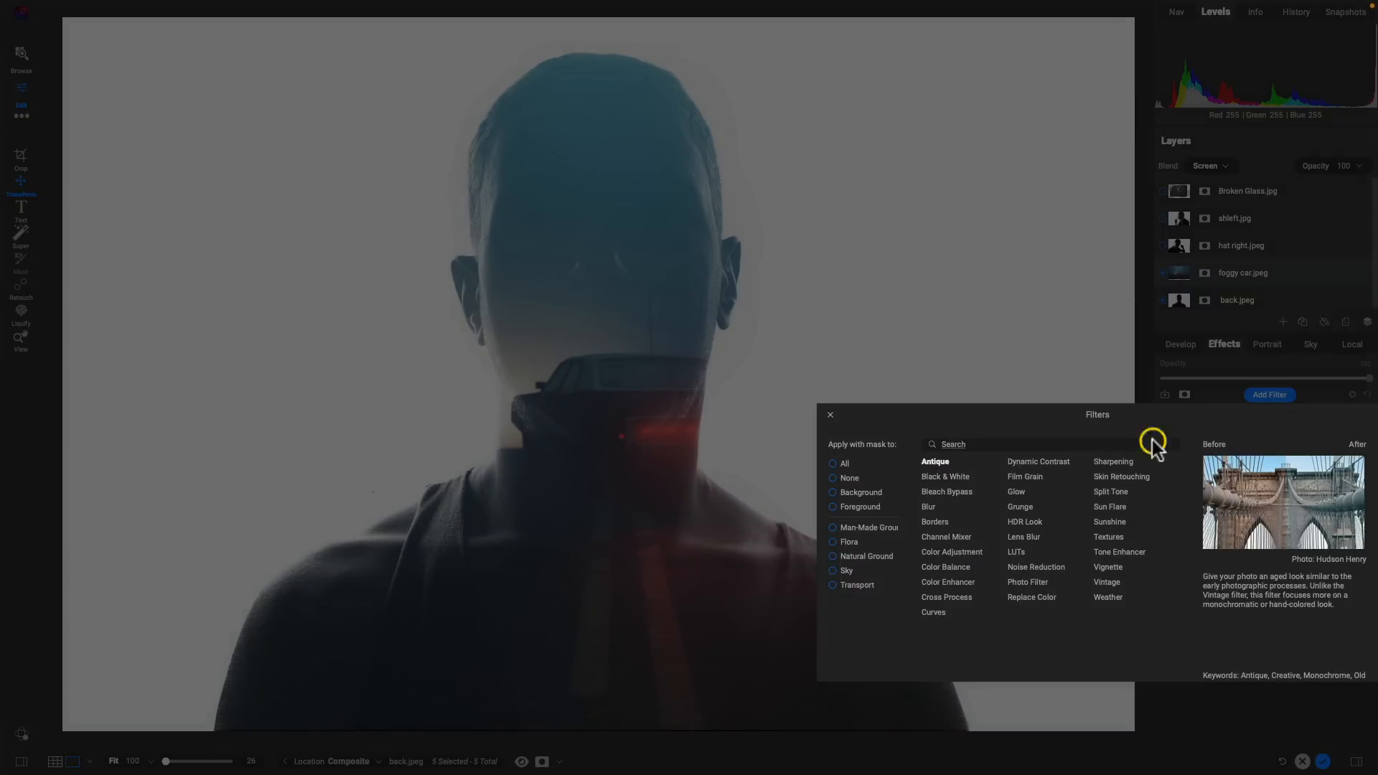
{"action": "left_click", "coordinate": [1017, 552]}
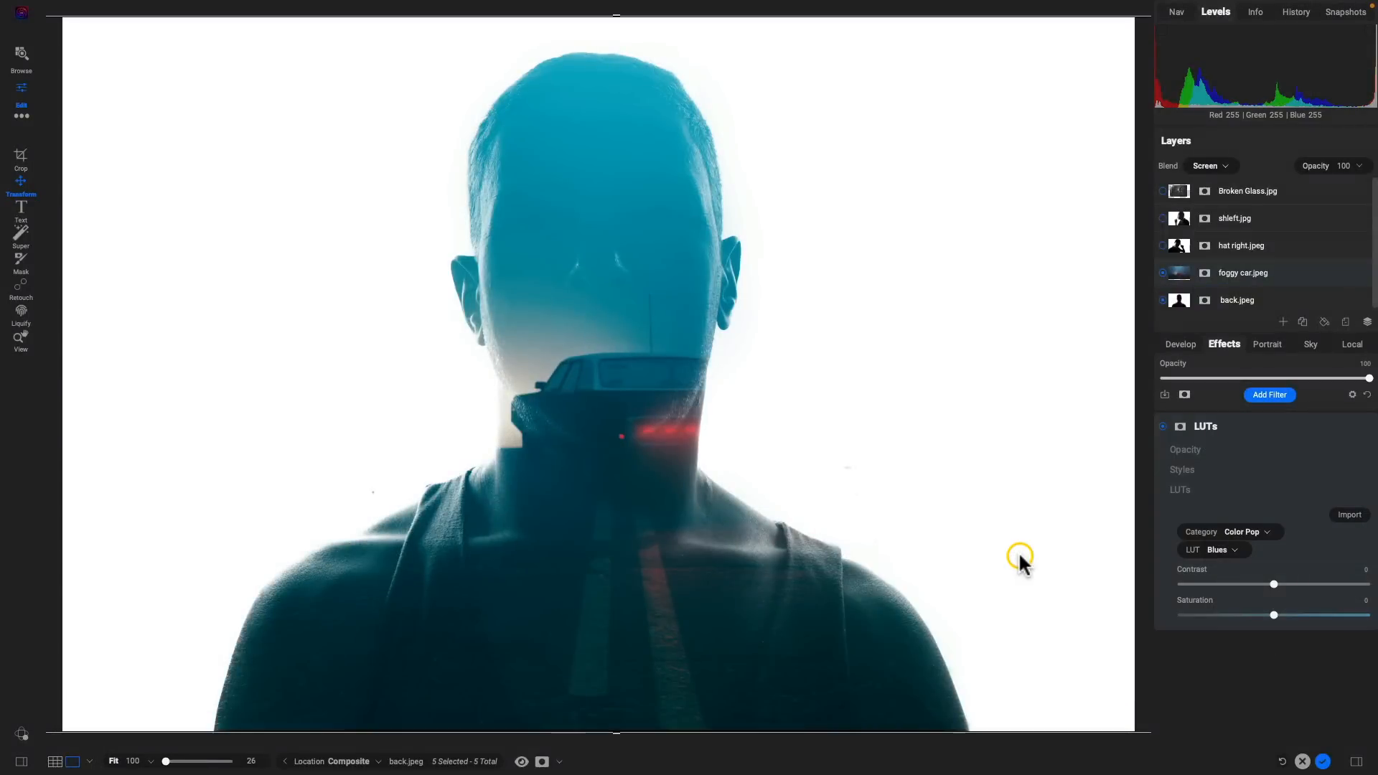
{"action": "left_click", "coordinate": [1265, 534]}
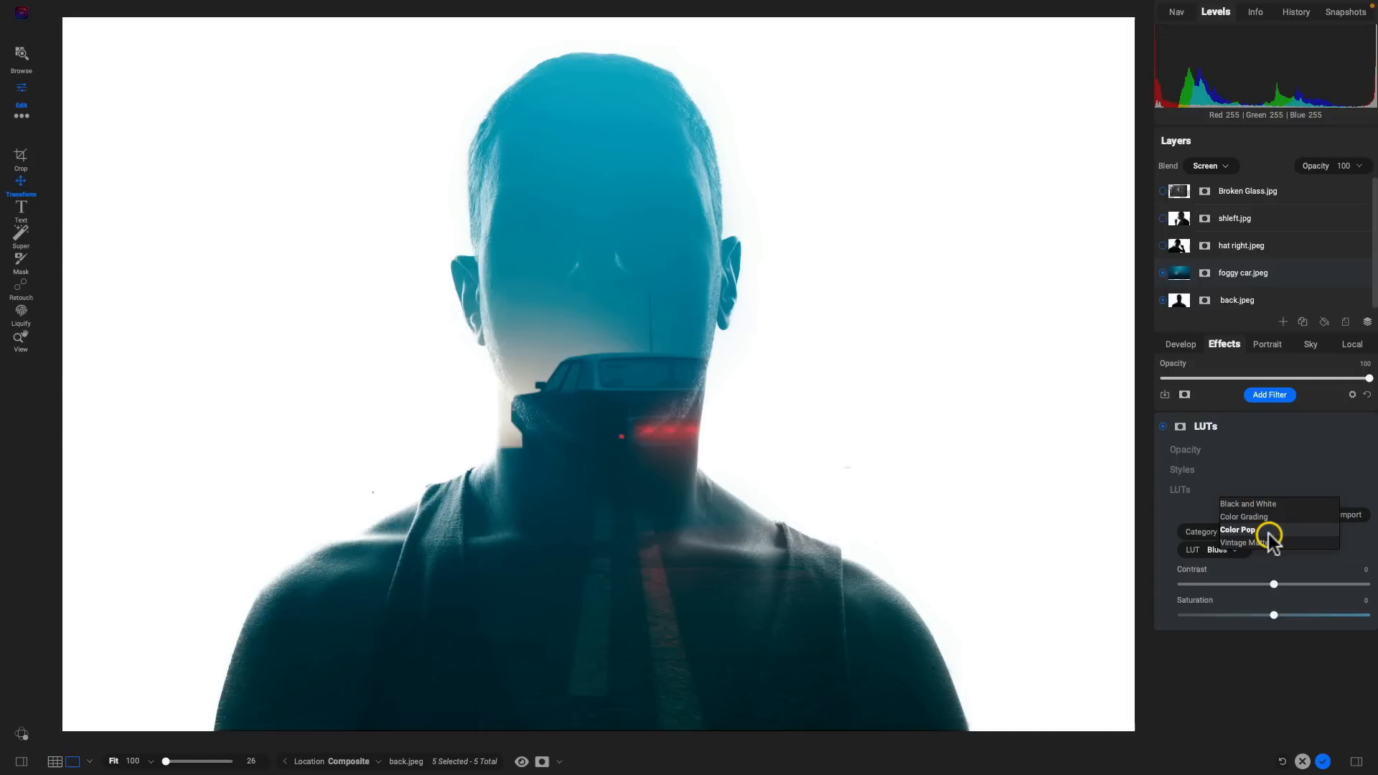
{"action": "left_click", "coordinate": [1265, 517]}
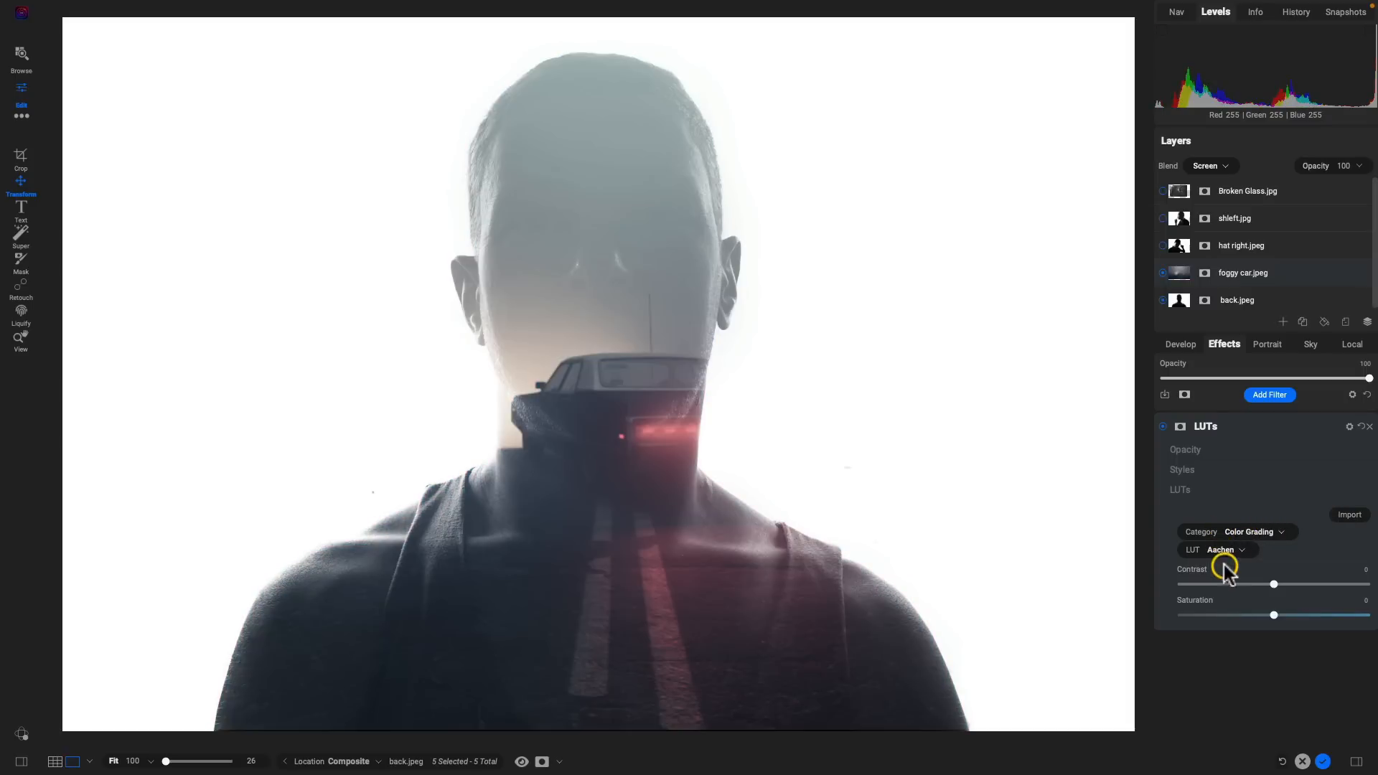
Switch the LUTs filter off and on to compare the image with and without the color grade.
{"action": "left_click", "coordinate": [1164, 427]}
{"action": "left_click", "coordinate": [1163, 429]}
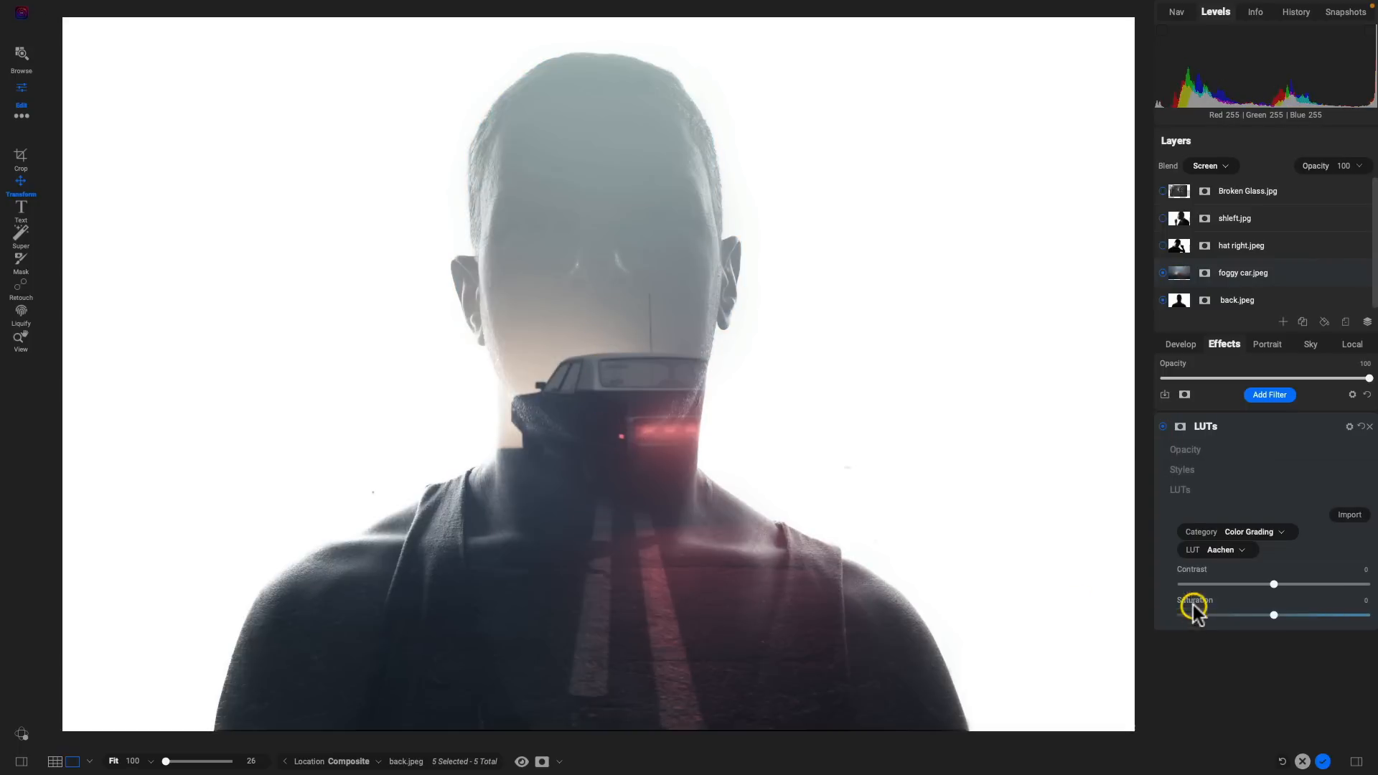
{"action": "left_click", "coordinate": [1163, 429]}
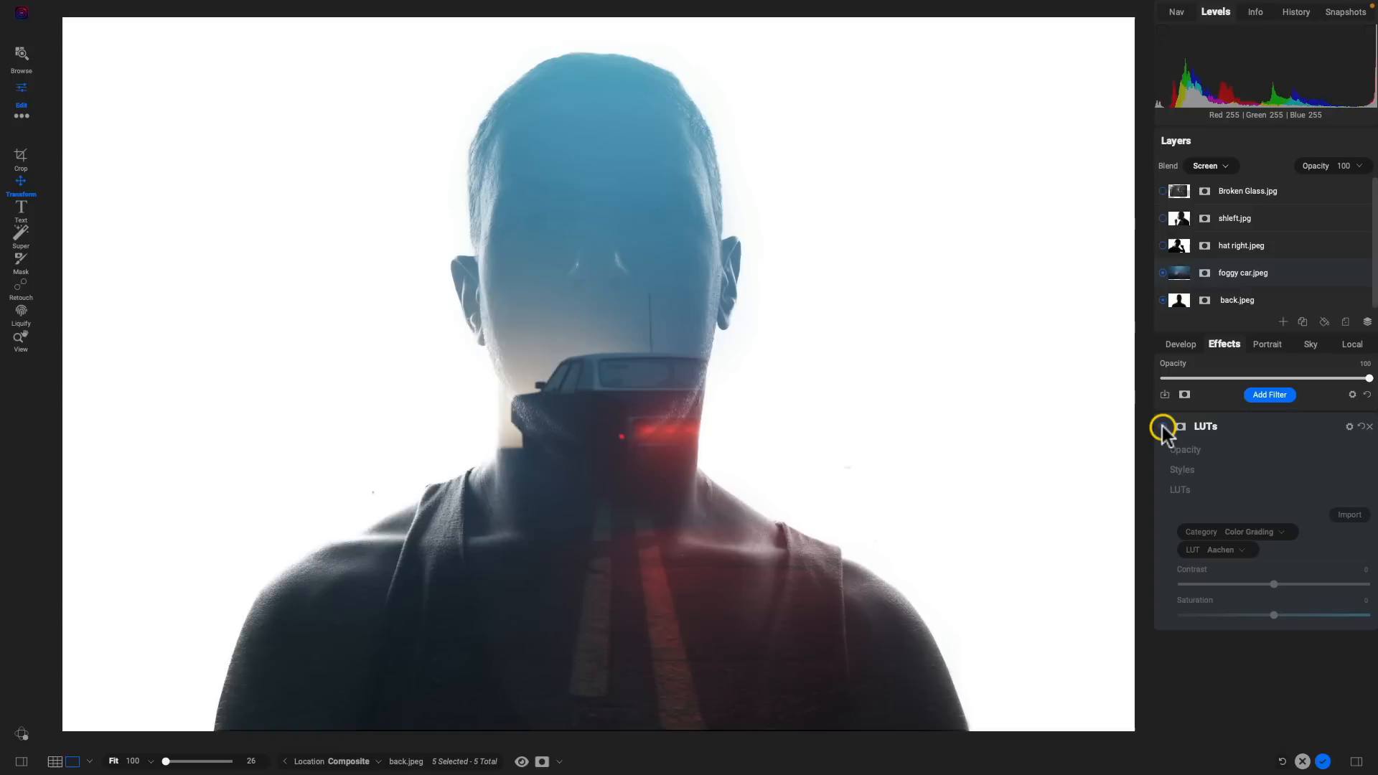
{"action": "left_click", "coordinate": [1163, 429]}
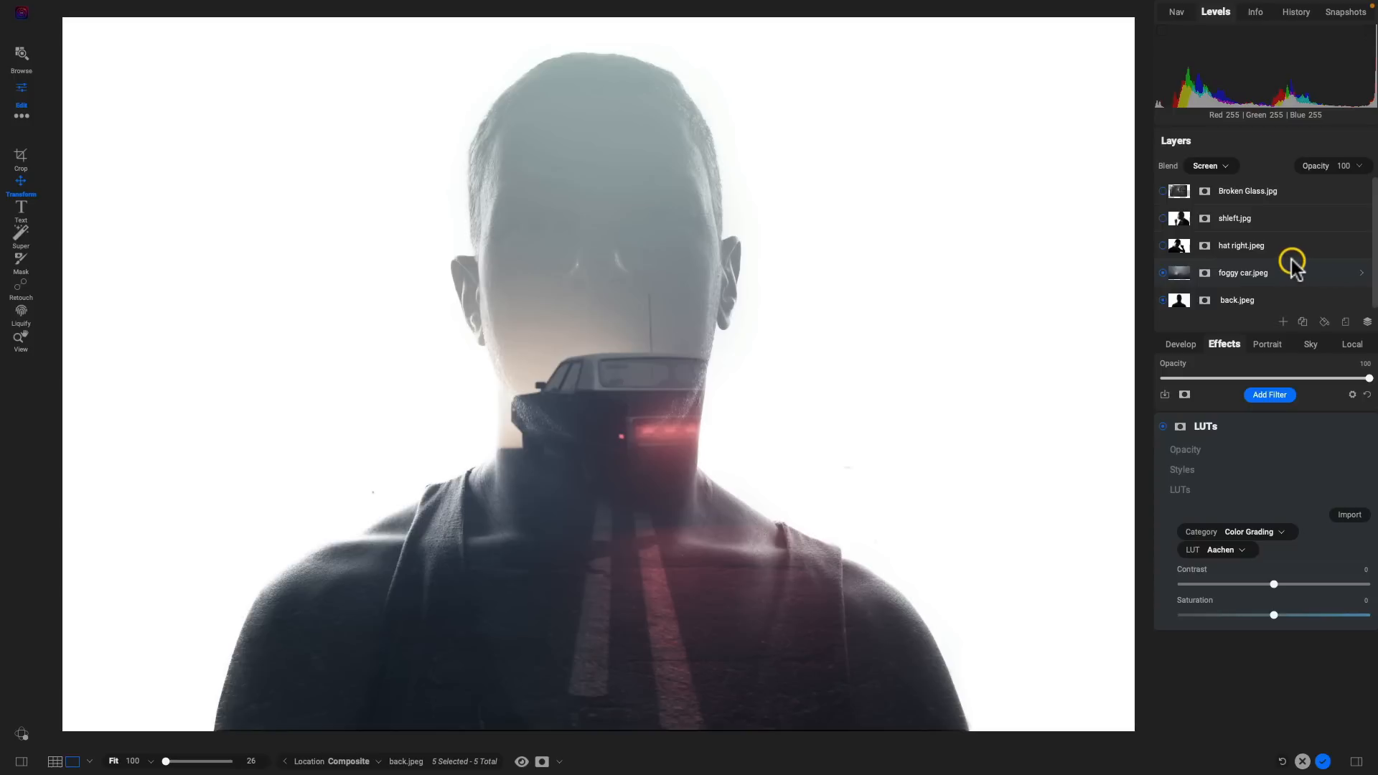
Expand the foggy car.jpeg layer's adjustment list and enlarge the layer stack area to show more entries.
{"action": "left_click", "coordinate": [1361, 273]}
{"action": "scroll", "coordinate": [1313, 271], "scroll_direction": "down", "scroll_amount": 1}
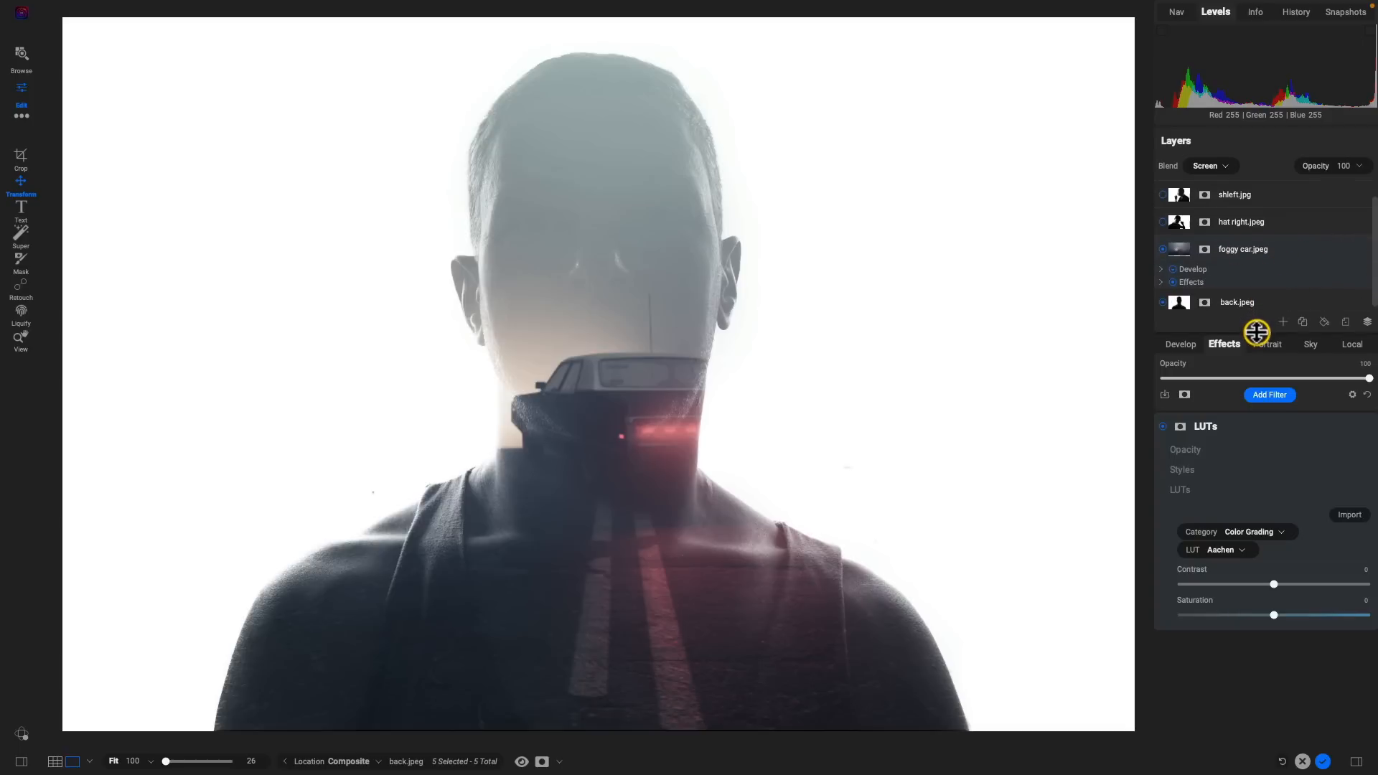
{"action": "left_click_drag", "start_coordinate": [1256, 332], "coordinate": [1263, 409]}
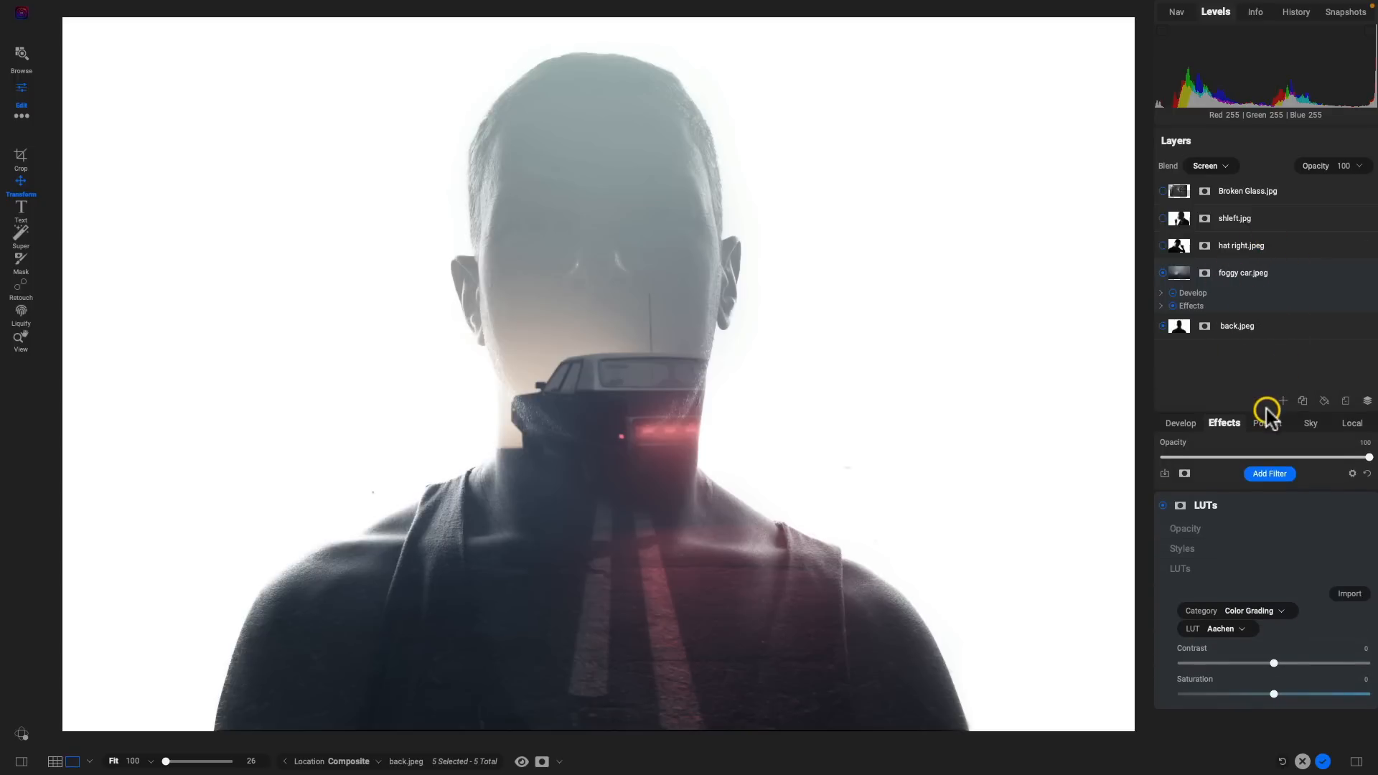
{"action": "left_click_drag", "start_coordinate": [1266, 412], "coordinate": [1258, 536]}
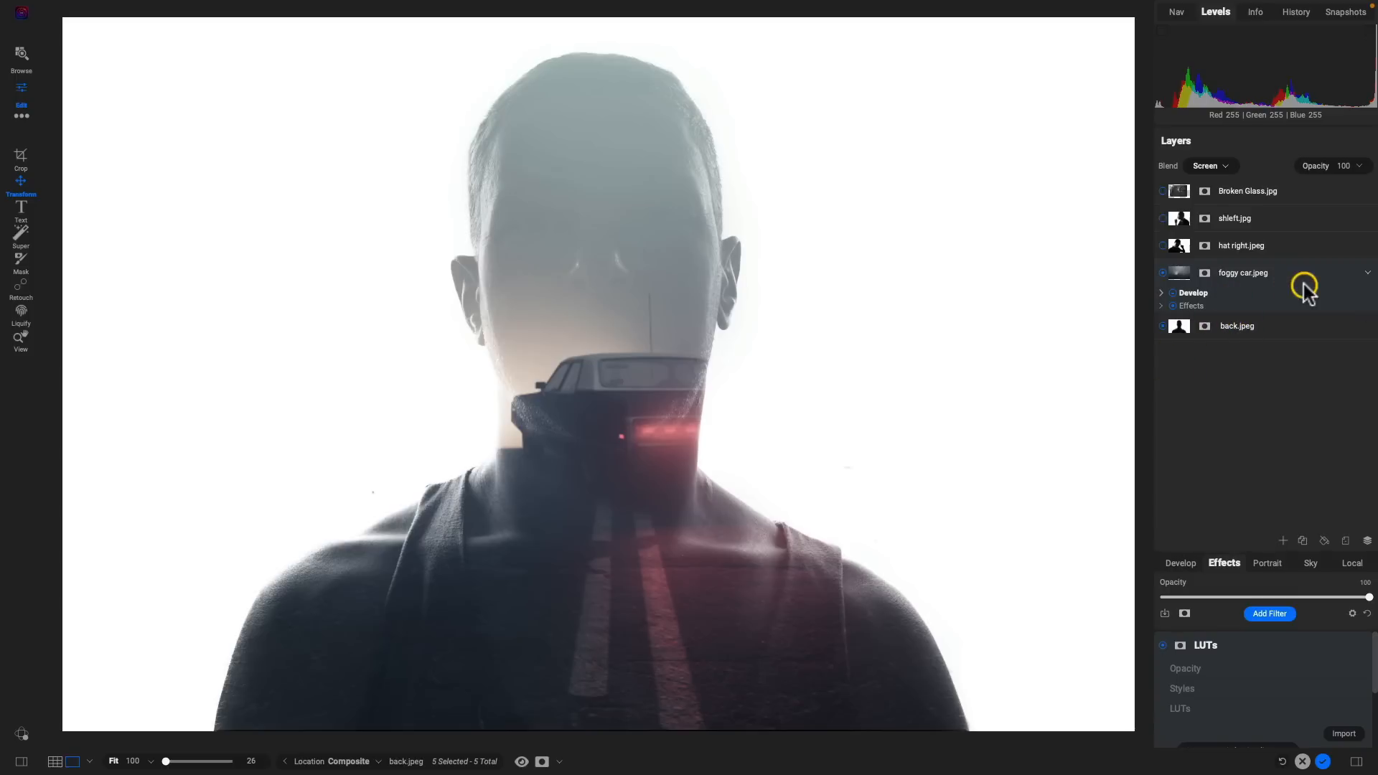
Expand the adjustment lists of the back.jpeg and hat right.jpeg layers to view them, and collapse both again.
{"action": "left_click", "coordinate": [1364, 326]}
{"action": "left_click", "coordinate": [1366, 245]}
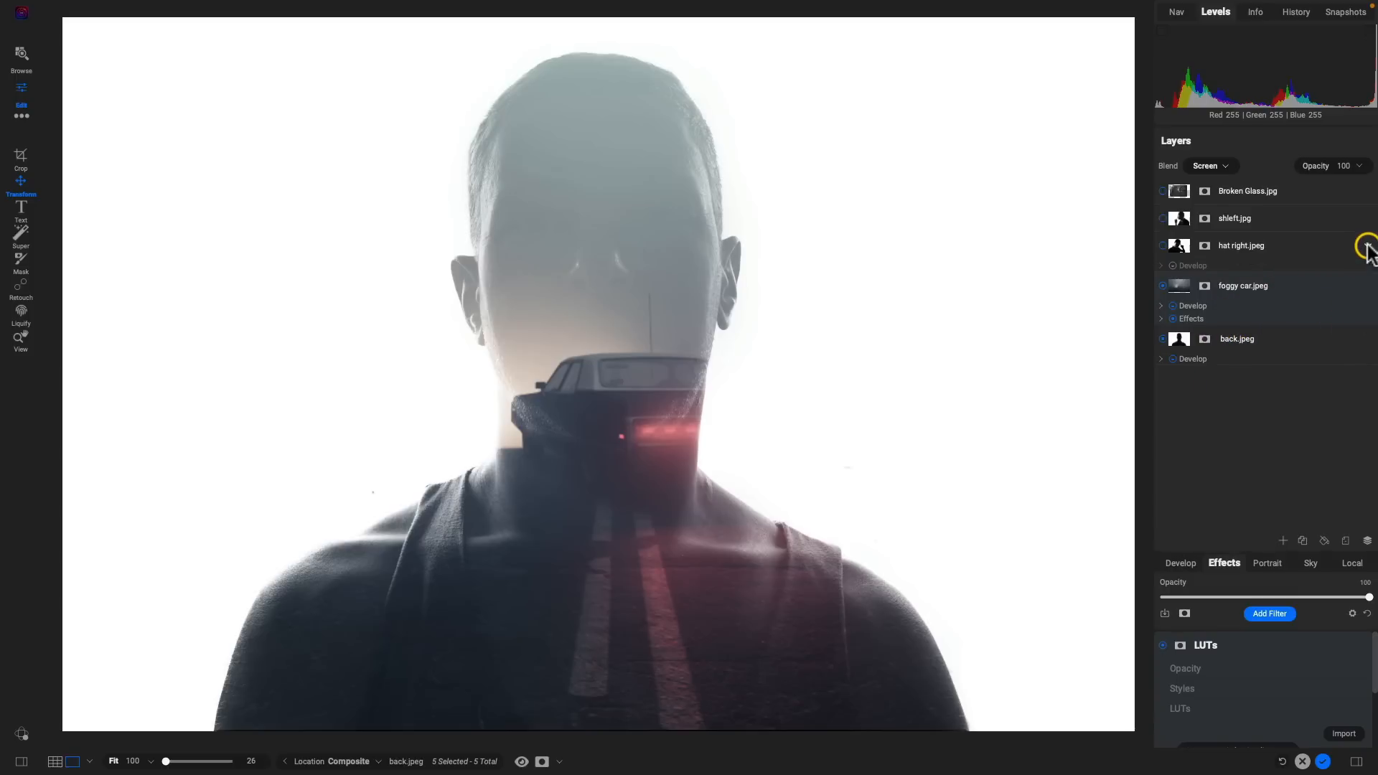
{"action": "left_click", "coordinate": [1365, 245]}
{"action": "left_click", "coordinate": [1364, 326]}
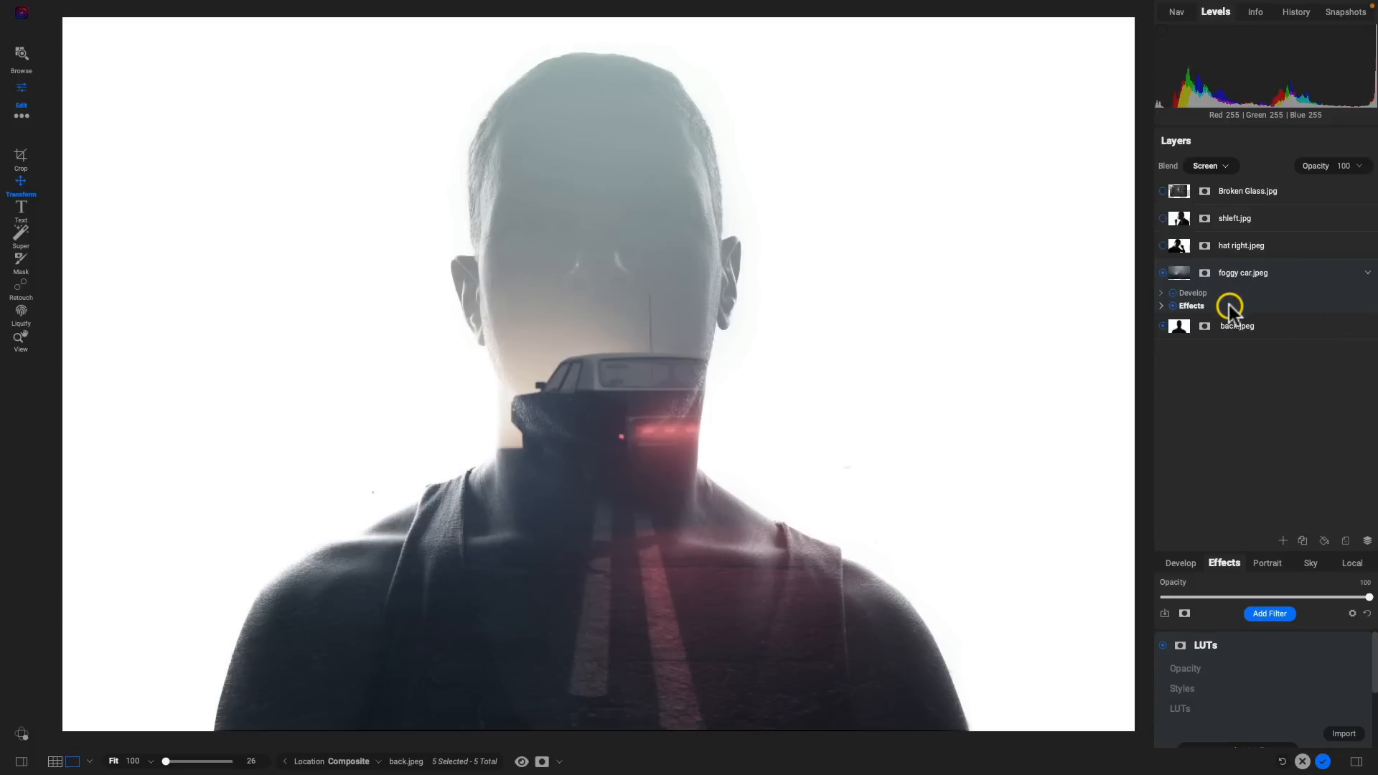
Expand the foggy car.jpeg layer's Develop and Effects groups and open its Color & Tone settings.
{"action": "left_click", "coordinate": [1160, 305]}
{"action": "left_click", "coordinate": [1161, 294]}
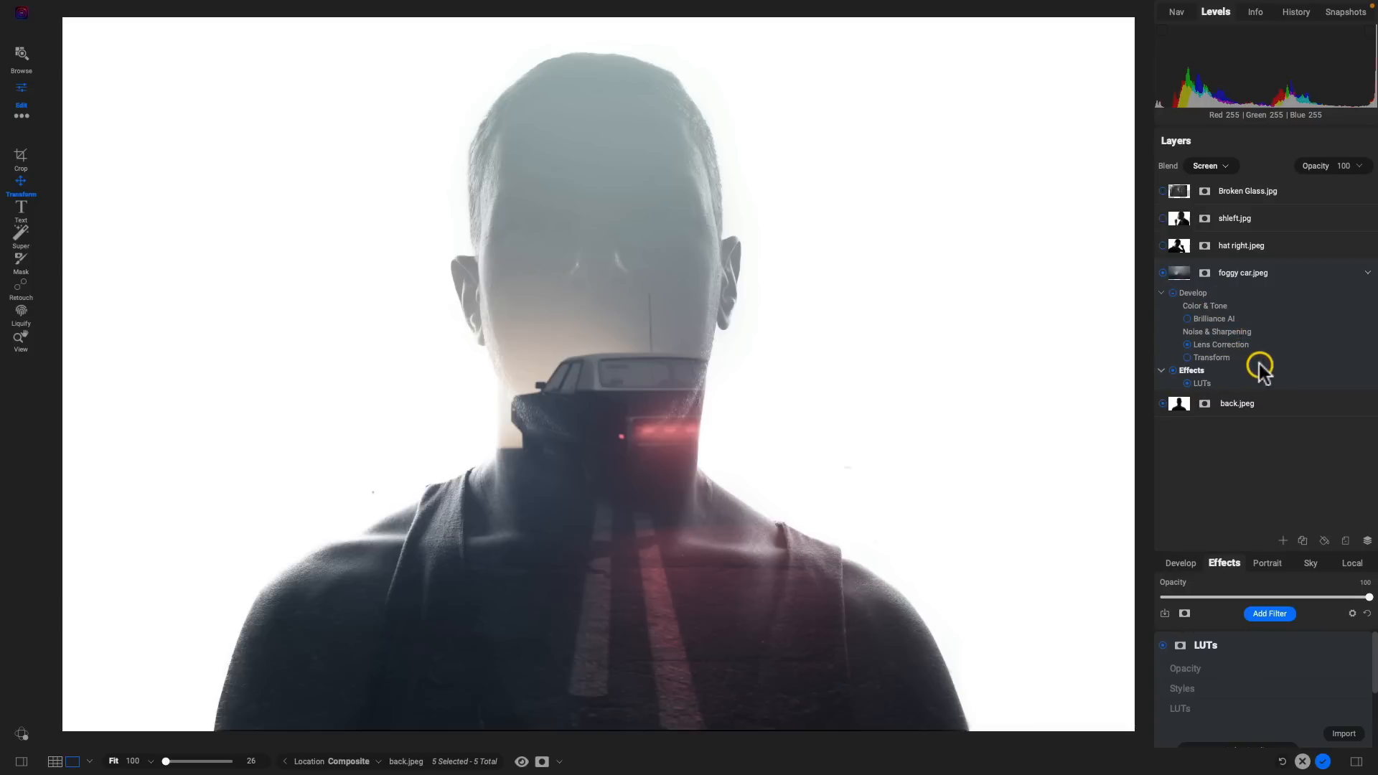
{"action": "left_click", "coordinate": [1208, 307]}
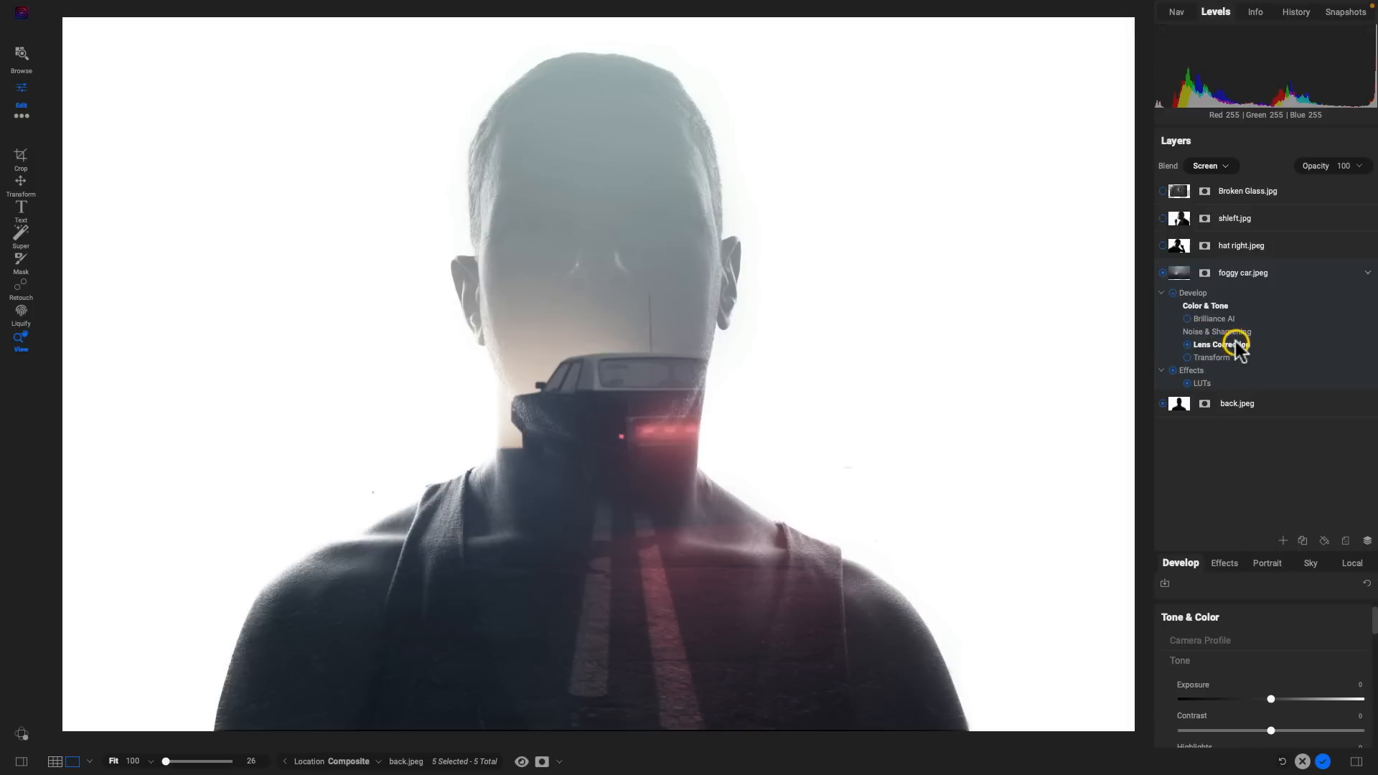
Switch the foggy car.jpeg layer's whole Effects group off and on to compare its influence on the composite.
{"action": "left_click", "coordinate": [1173, 370]}
{"action": "left_click", "coordinate": [1172, 370]}
{"action": "left_click", "coordinate": [1173, 370]}
{"action": "left_click", "coordinate": [1172, 370]}
Add a Glow filter to the foggy car.jpeg layer and apply its Darker style.
{"action": "left_click_drag", "start_coordinate": [1264, 551], "coordinate": [1261, 437]}
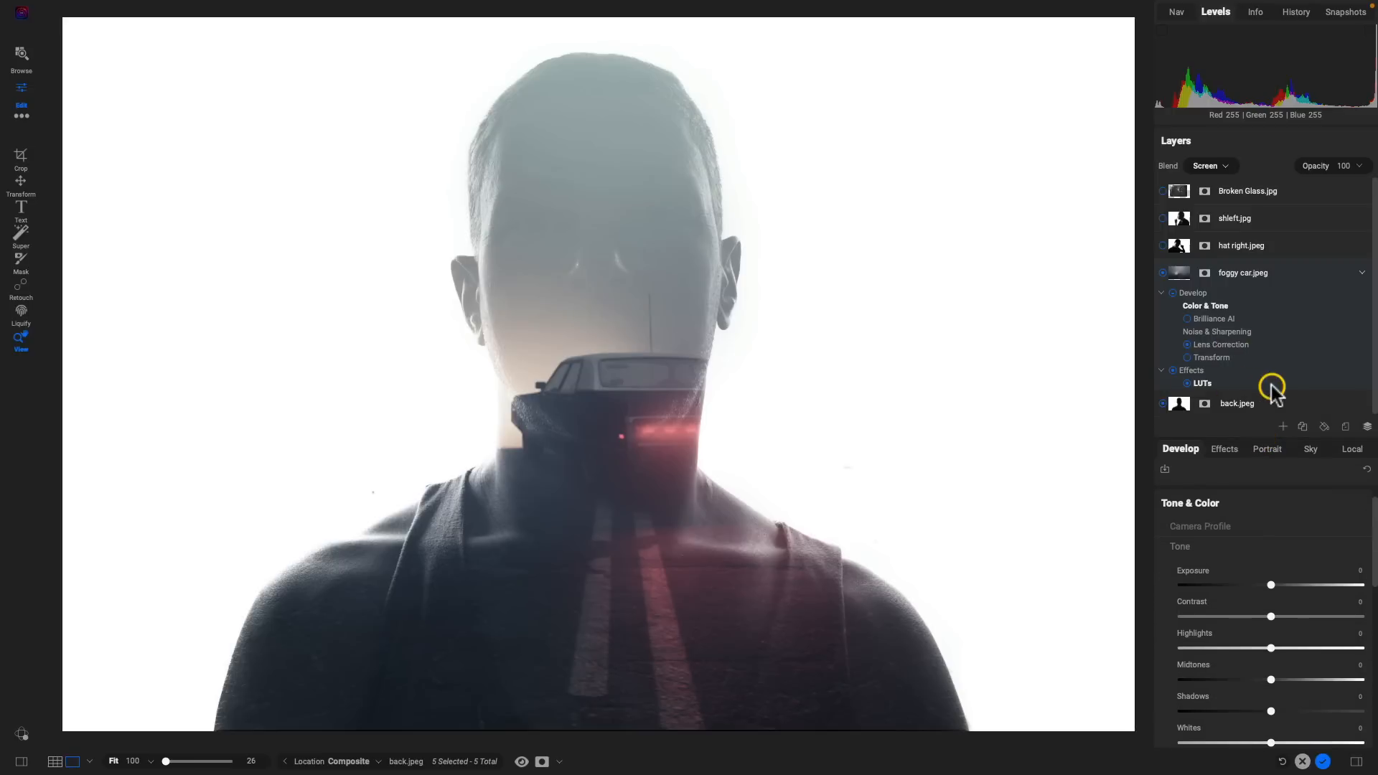
{"action": "left_click", "coordinate": [1224, 450]}
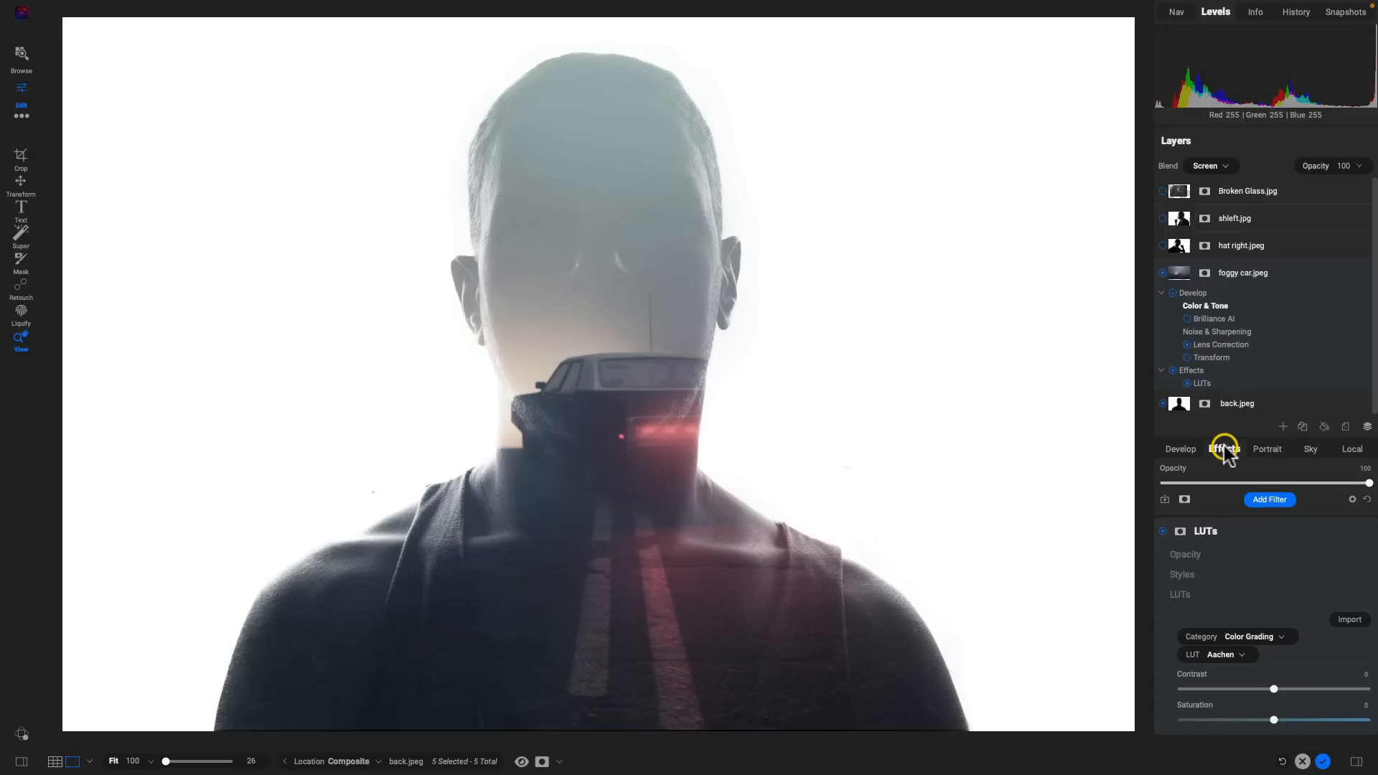
{"action": "left_click", "coordinate": [1272, 500]}
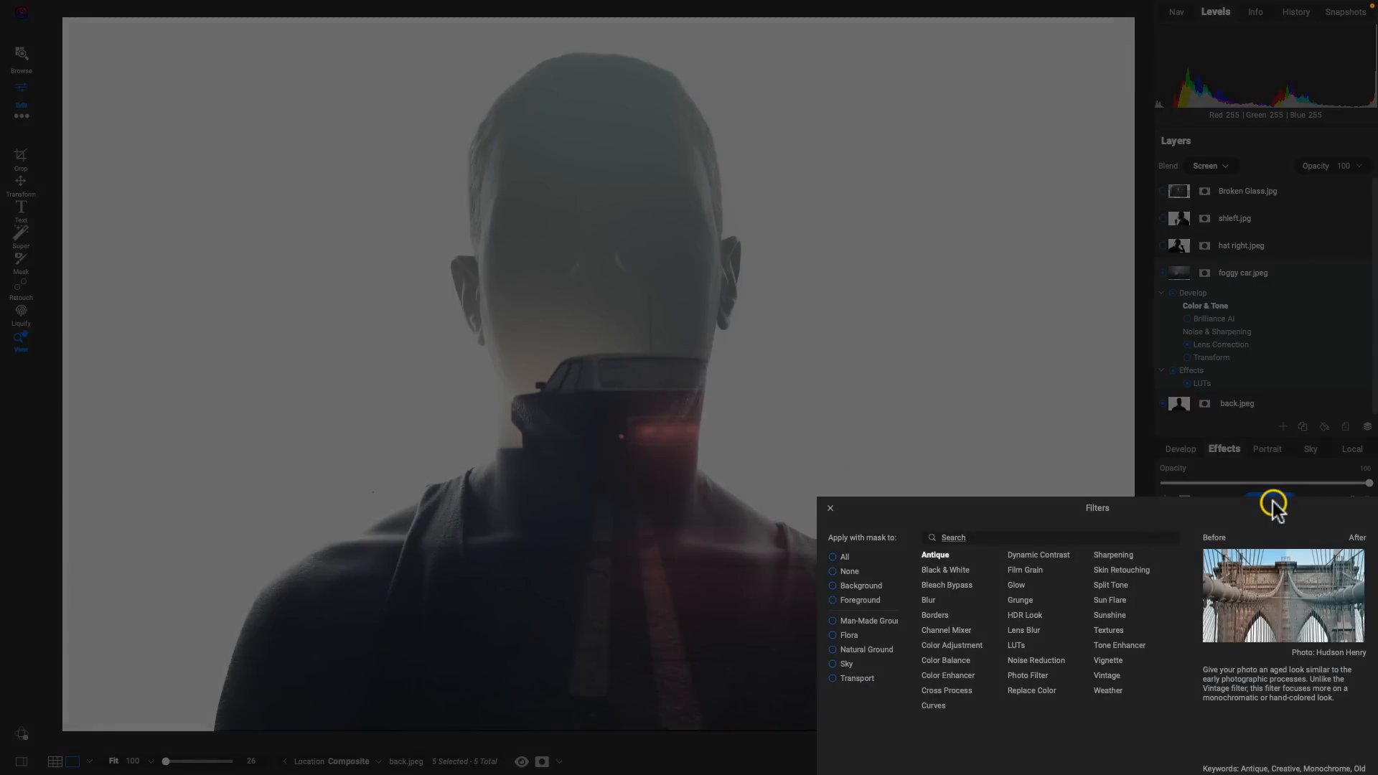
{"action": "left_click", "coordinate": [1017, 584]}
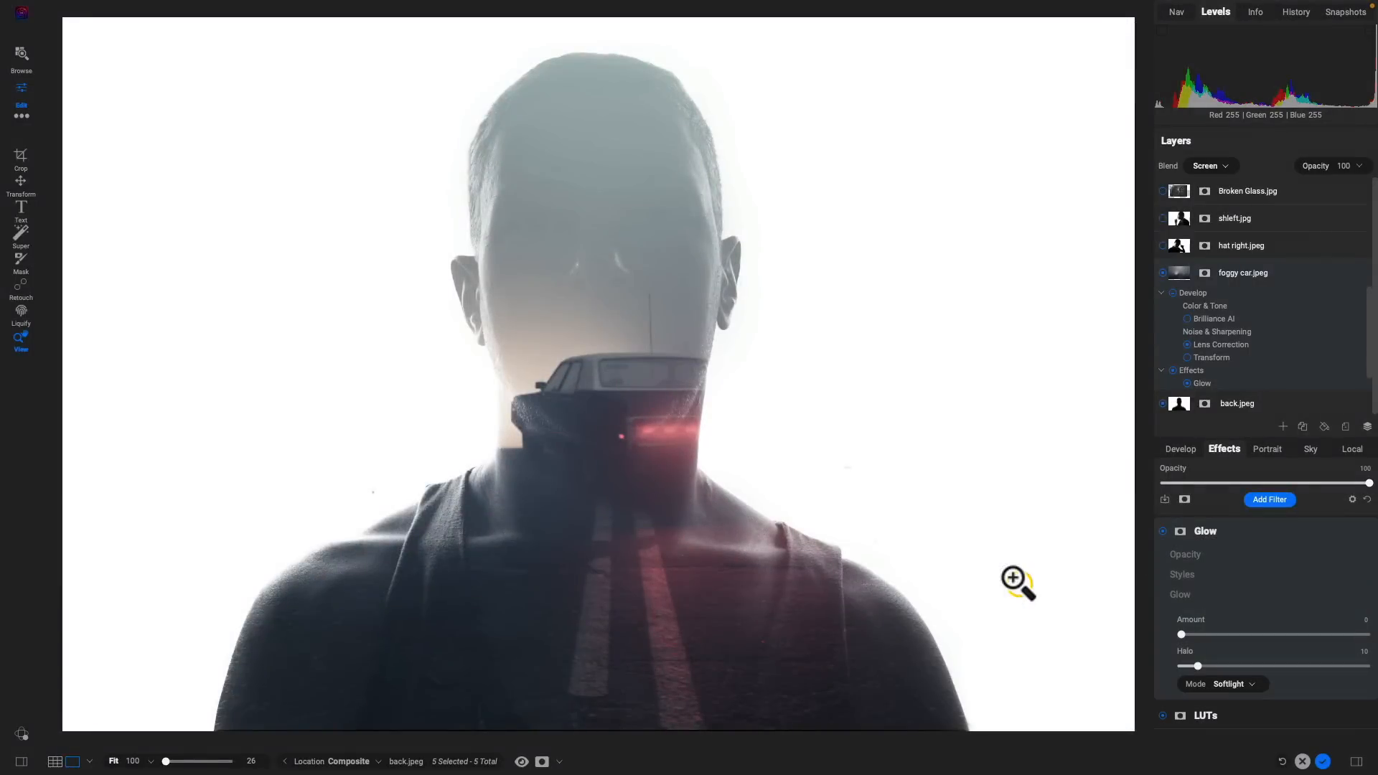
{"action": "left_click", "coordinate": [1266, 580]}
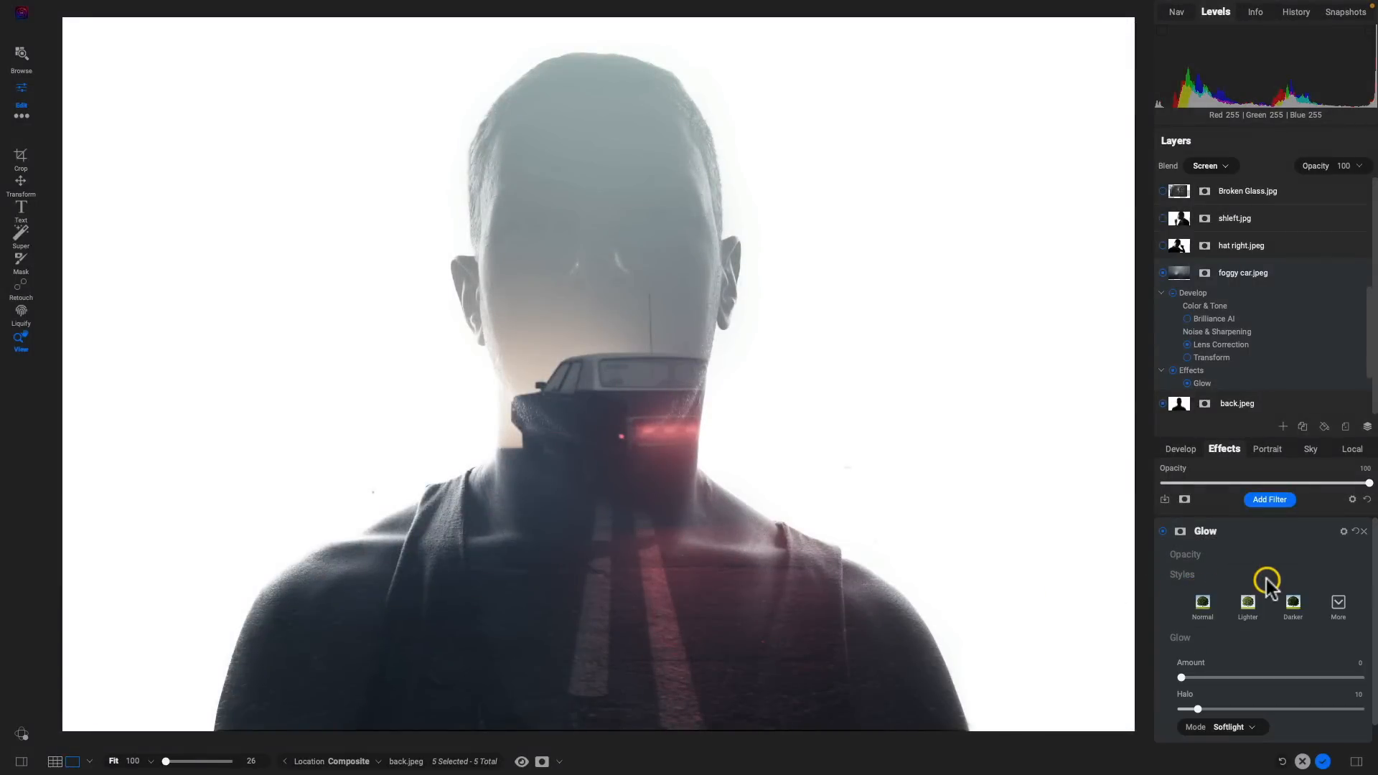
{"action": "left_click", "coordinate": [1293, 605]}
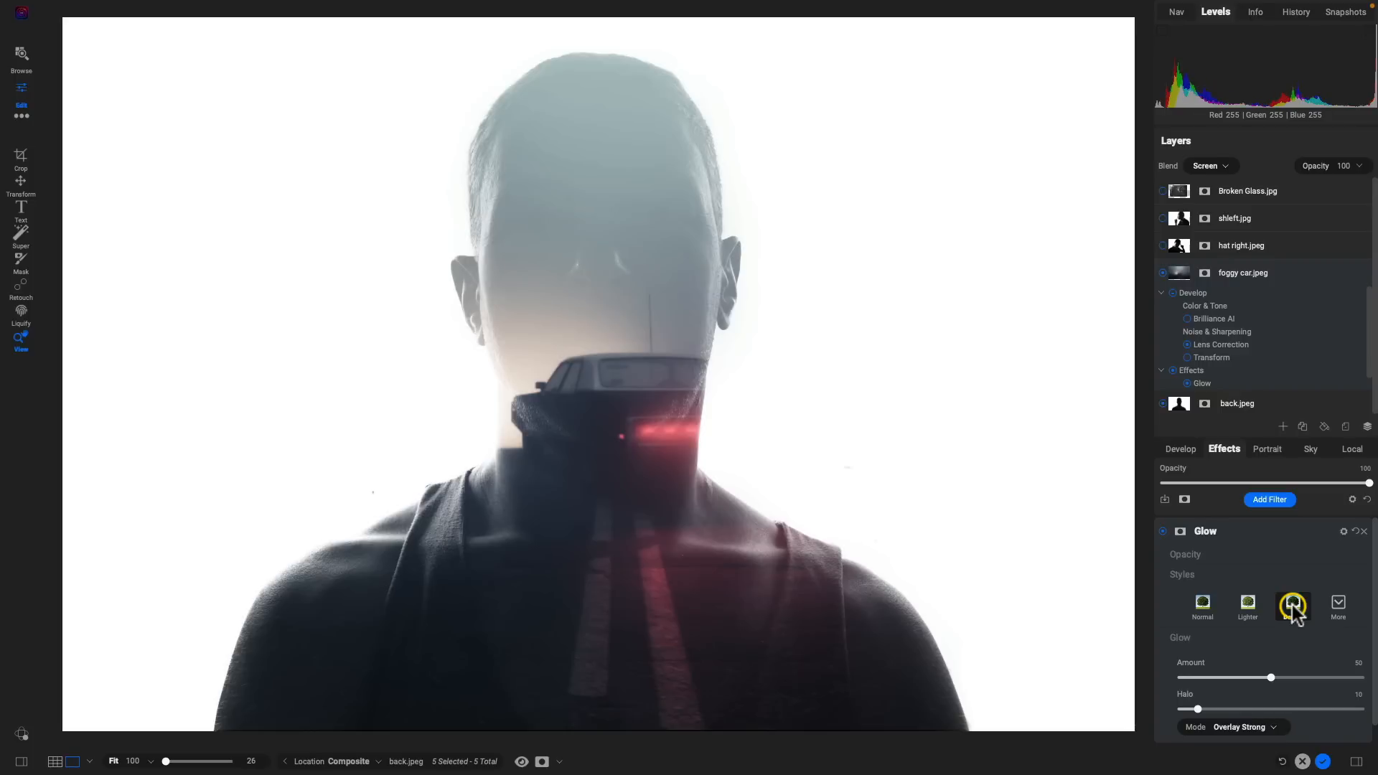
Compare the foggy car.jpeg layer with its Glow filter off and on, and review the layer's adjustment list before collapsing it.
{"action": "left_click", "coordinate": [1163, 532]}
{"action": "left_click", "coordinate": [1162, 531]}
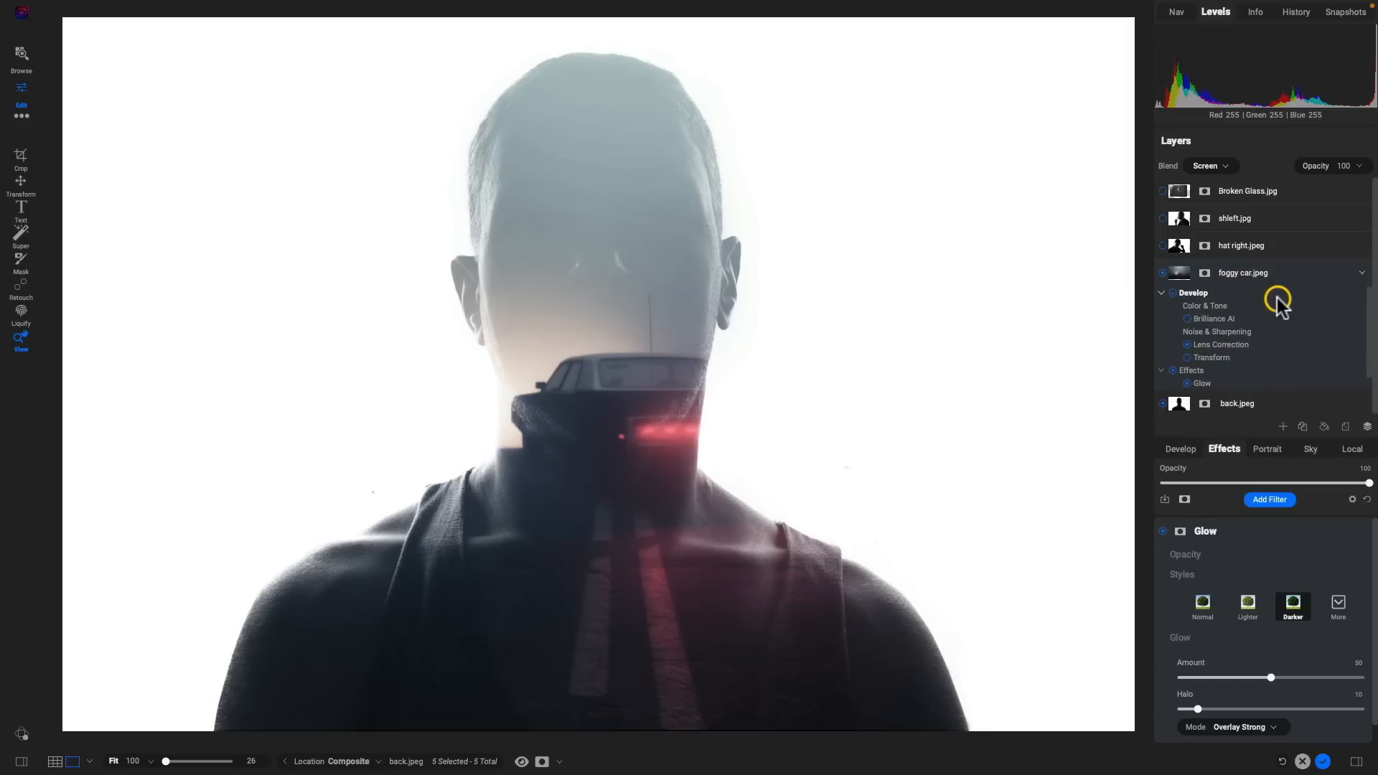
{"action": "scroll", "coordinate": [1196, 368], "scroll_direction": "down", "scroll_amount": 1}
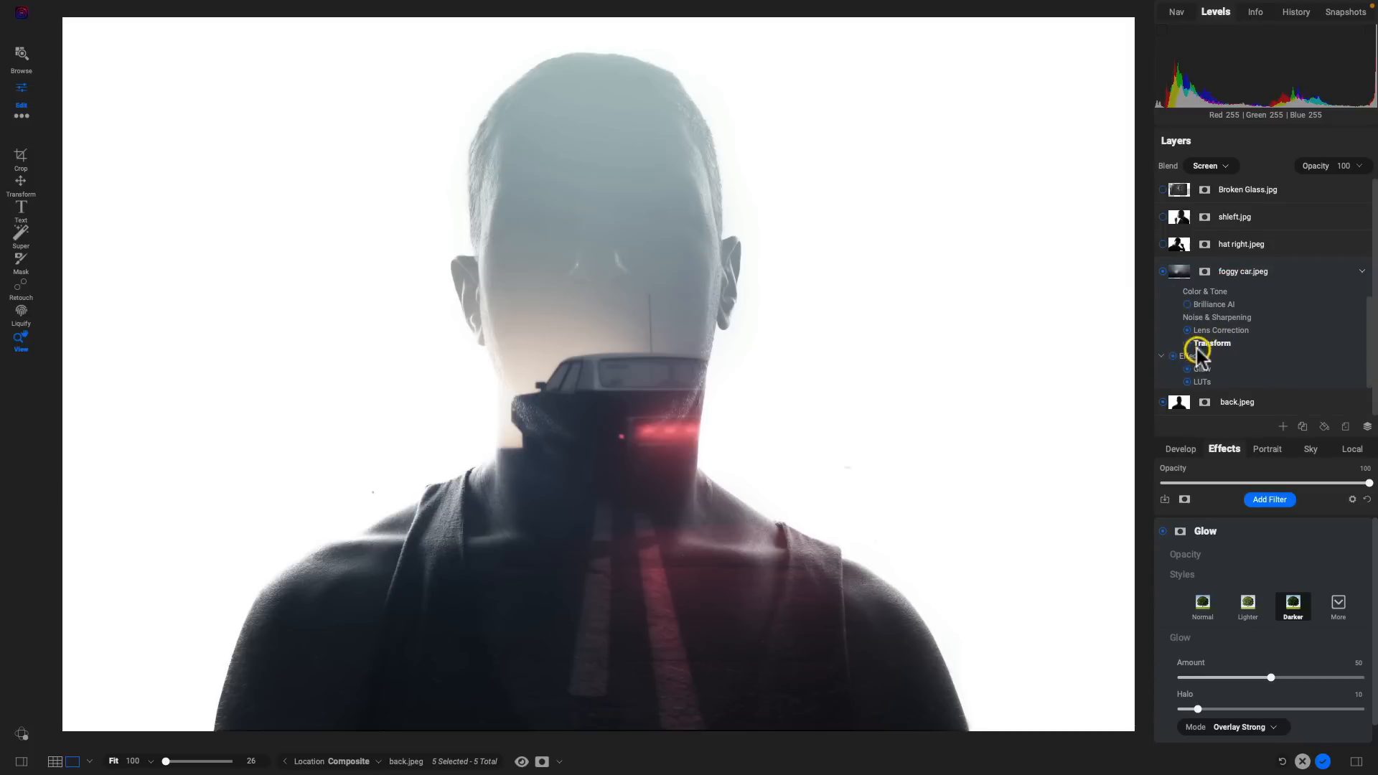
{"action": "scroll", "coordinate": [1239, 358], "scroll_direction": "up", "scroll_amount": 1}
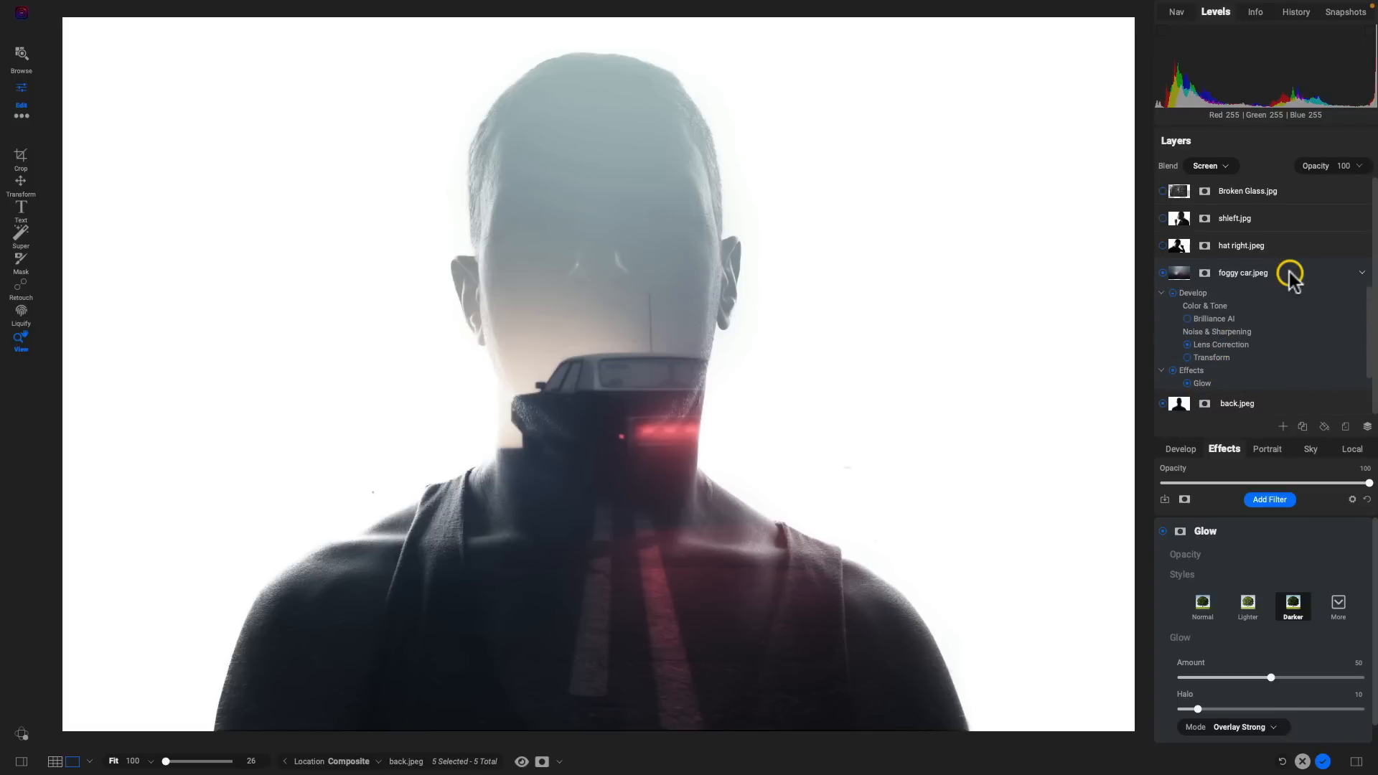
{"action": "left_click", "coordinate": [1361, 274]}
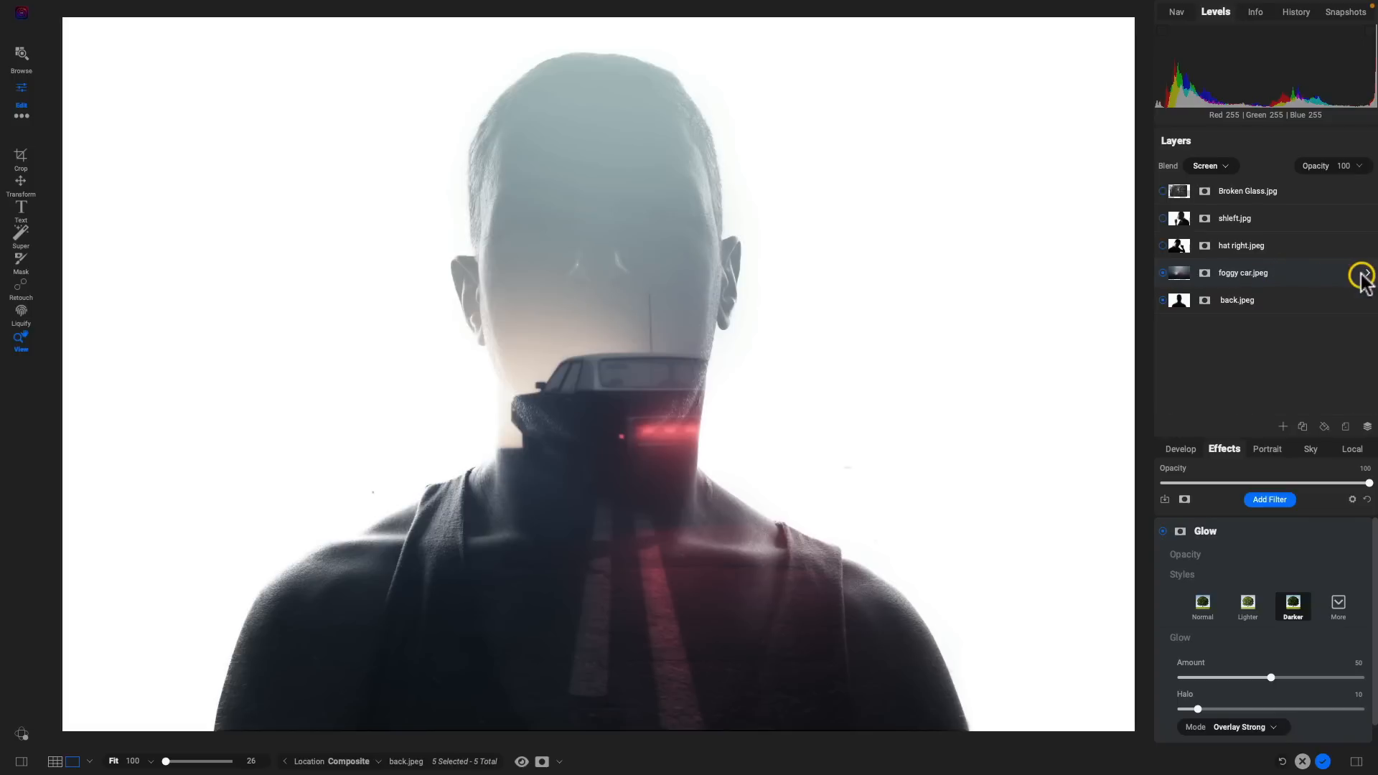
{"action": "left_click", "coordinate": [1366, 273]}
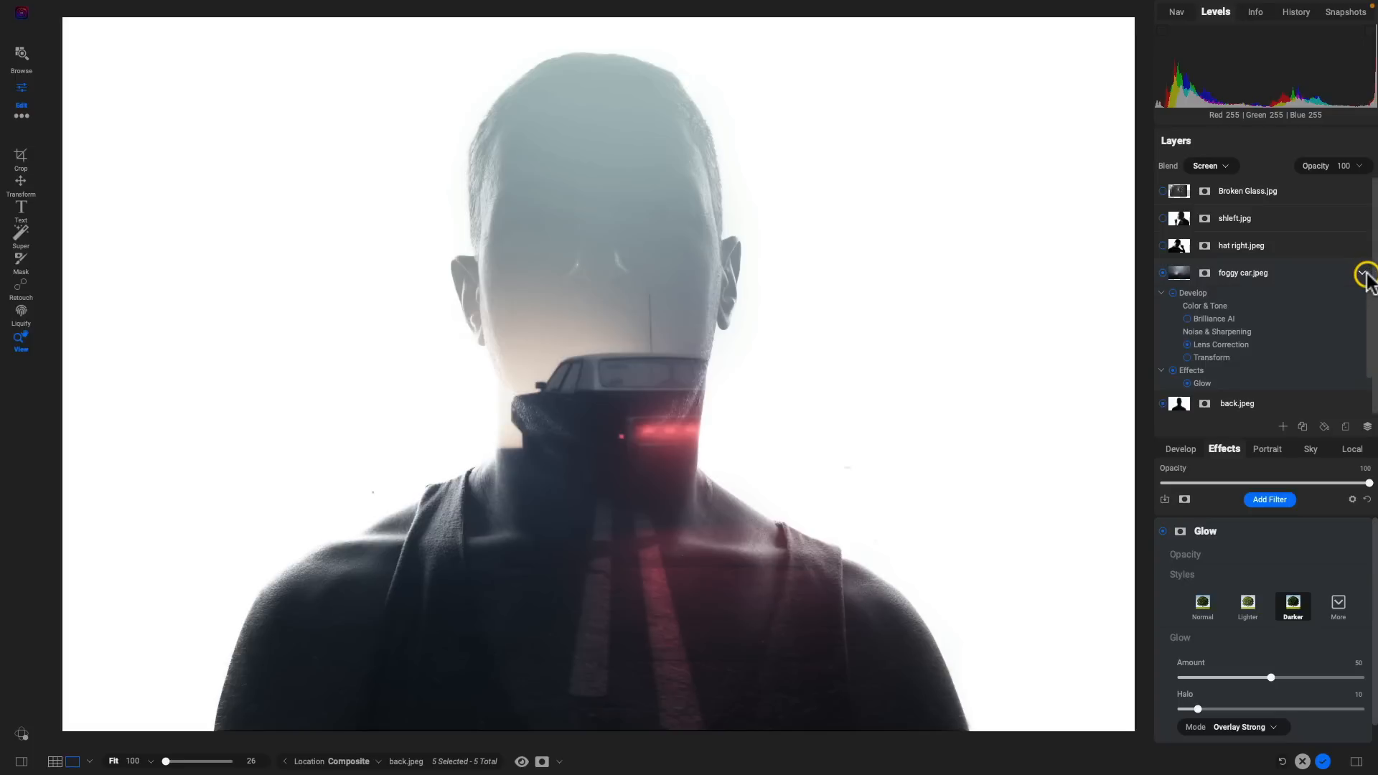
{"action": "left_click", "coordinate": [1161, 293]}
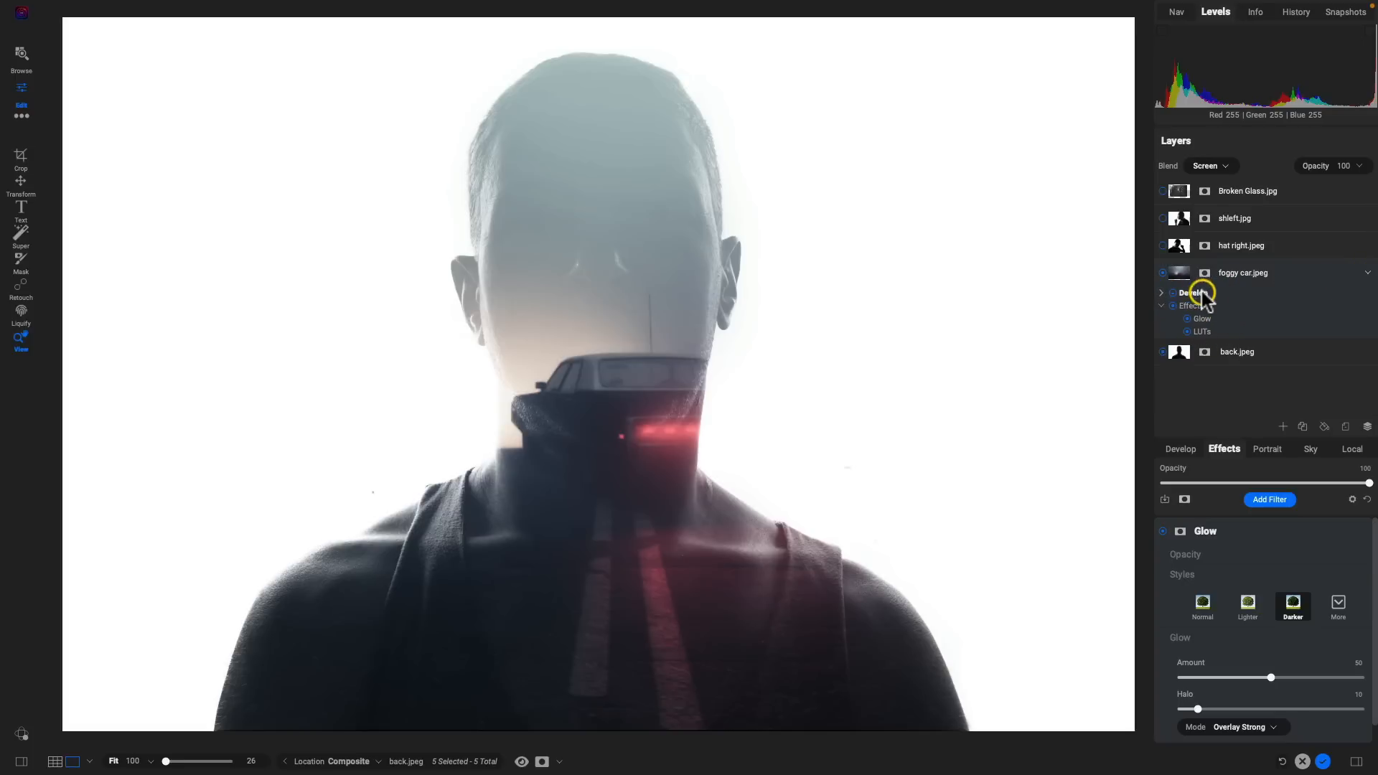
{"action": "left_click", "coordinate": [1366, 274]}
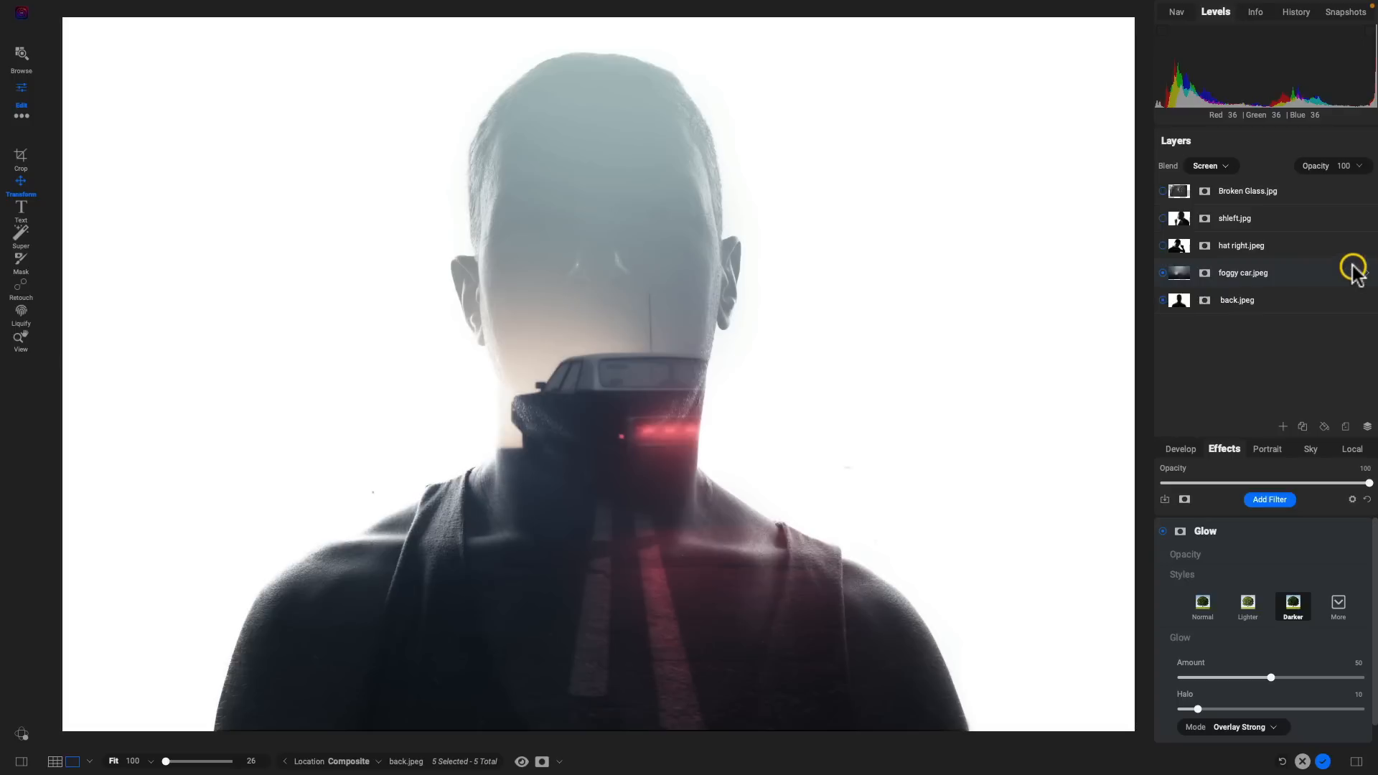
Show the hat right.jpeg layer, scale it down to about 2188 × 1458, and move it over the silhouette's right-hand shoulder.
{"action": "left_click", "coordinate": [1304, 246]}
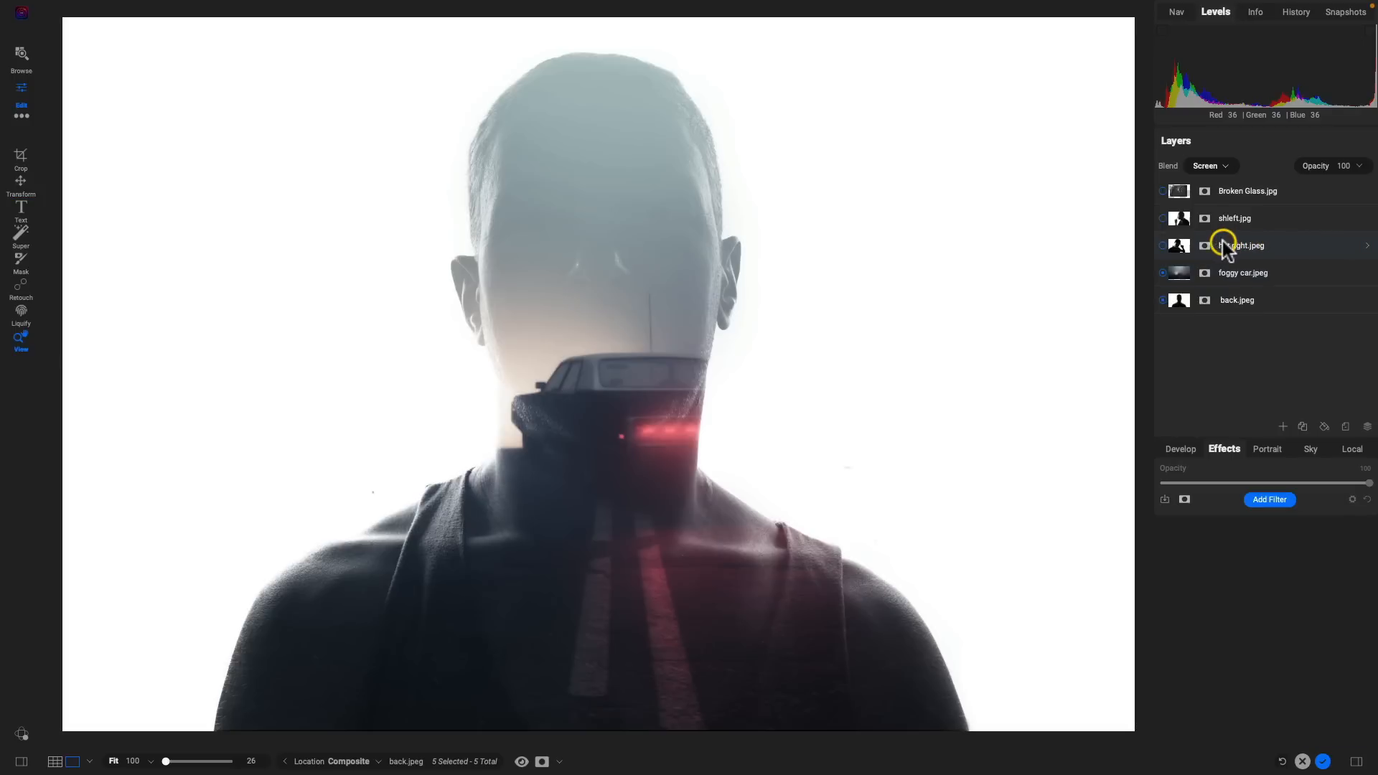
{"action": "left_click", "coordinate": [1163, 245]}
{"action": "key", "text": "v"}
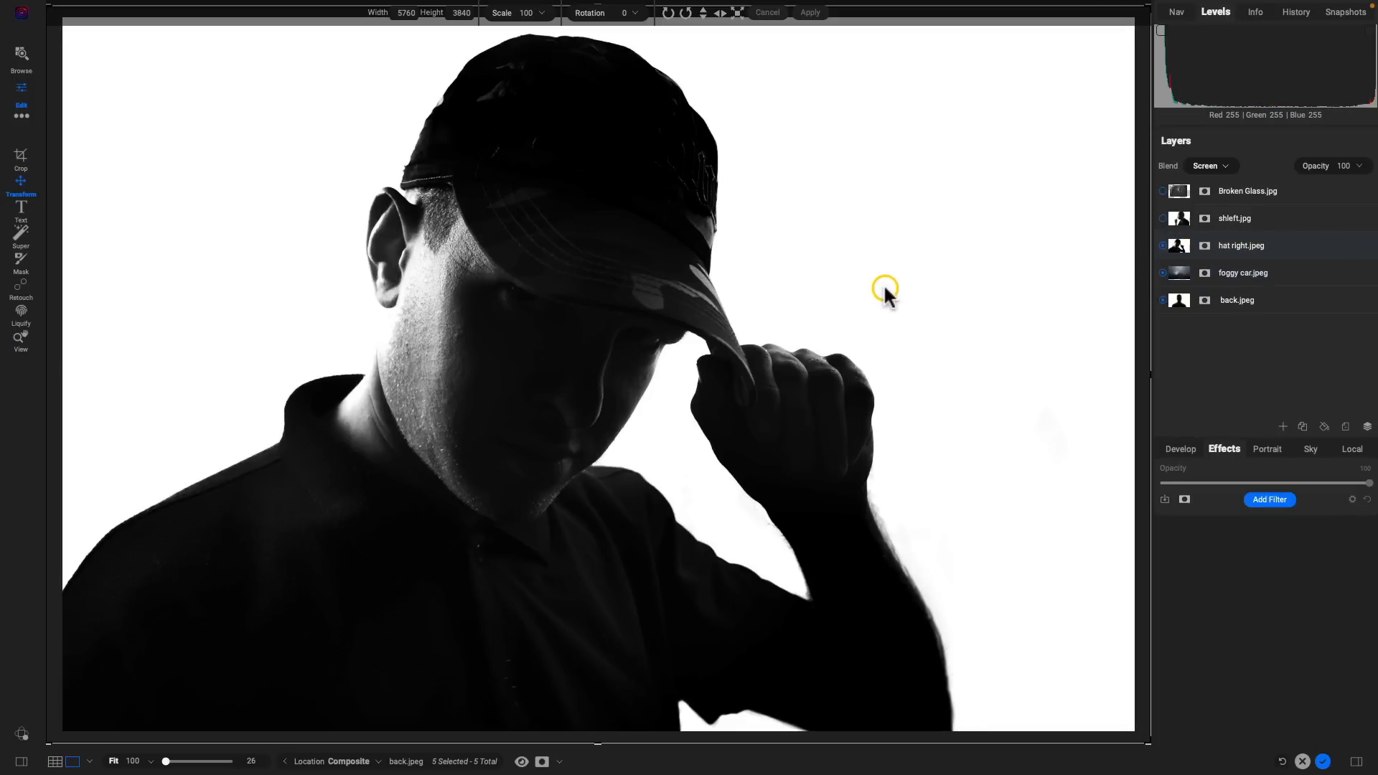
{"action": "left_click_drag", "start_coordinate": [1147, 372], "coordinate": [613, 316]}
{"action": "left_click_drag", "start_coordinate": [622, 373], "coordinate": [465, 361]}
{"action": "left_click_drag", "start_coordinate": [363, 363], "coordinate": [863, 529]}
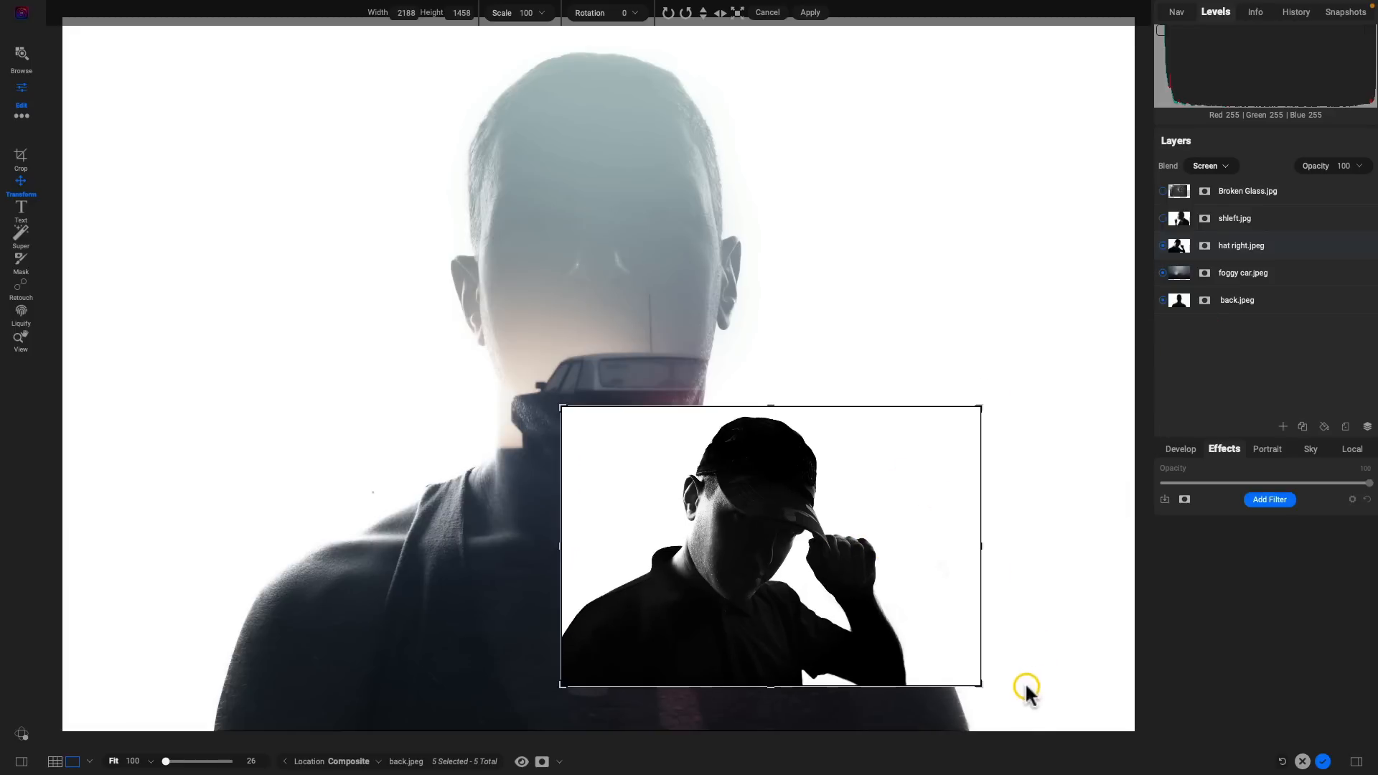
Set the hat right.jpeg layer's blend mode to Screen.
{"action": "left_click", "coordinate": [1223, 166]}
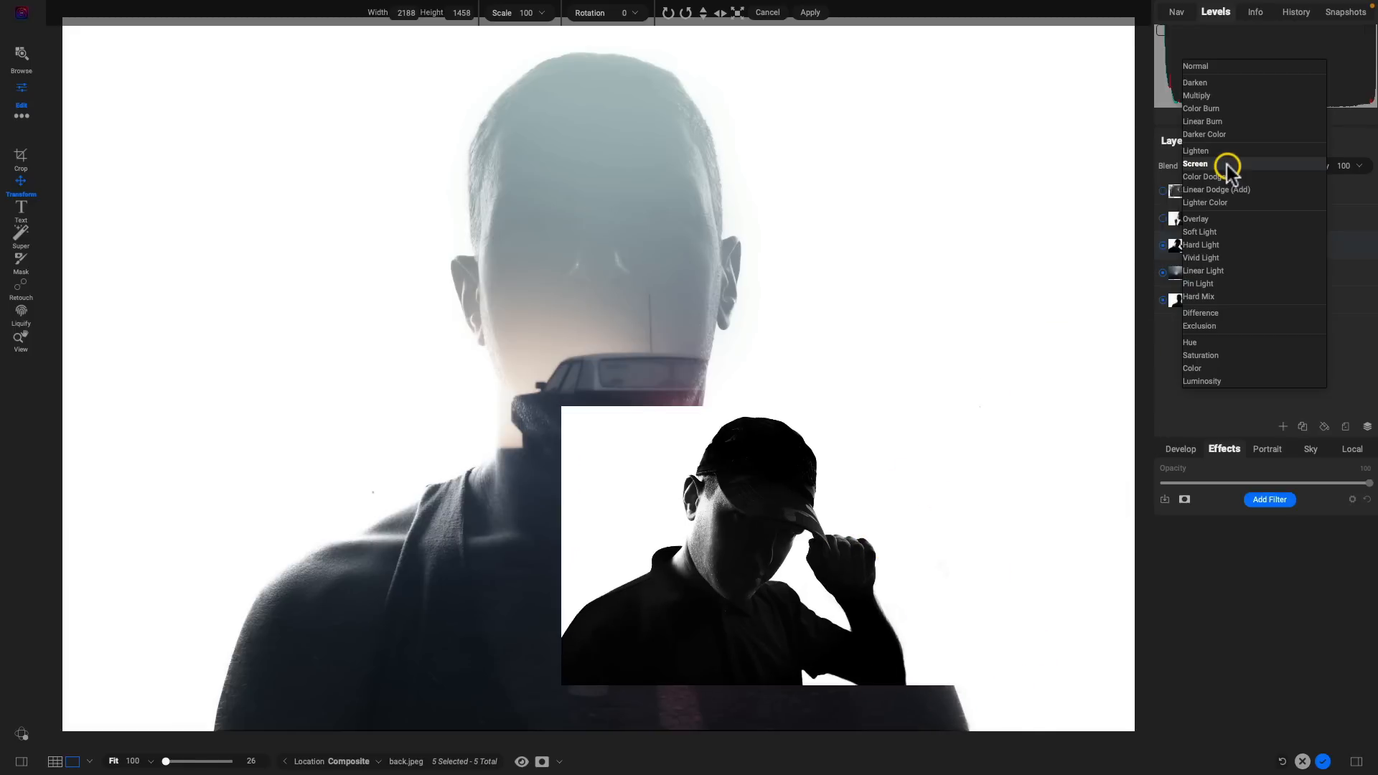
{"action": "left_click", "coordinate": [1200, 165]}
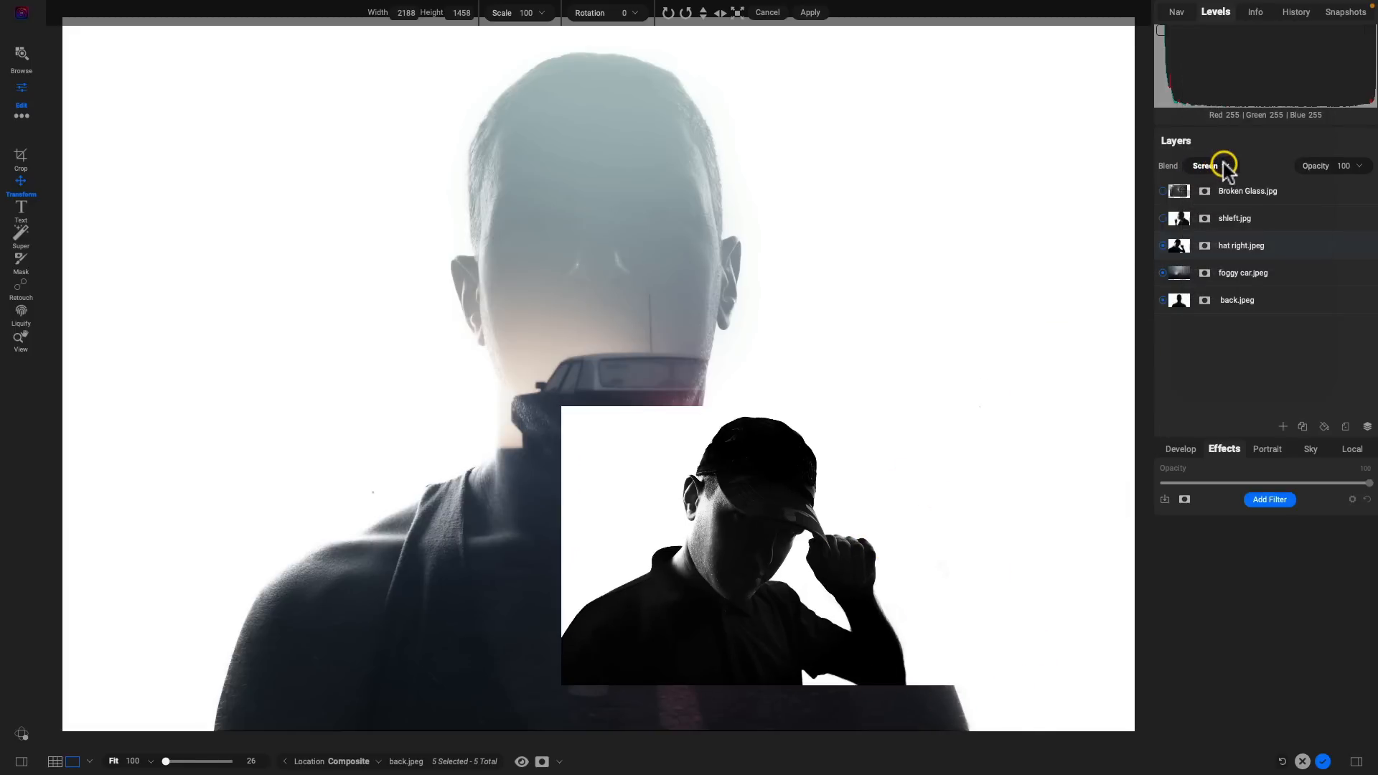
{"action": "left_click", "coordinate": [1223, 162]}
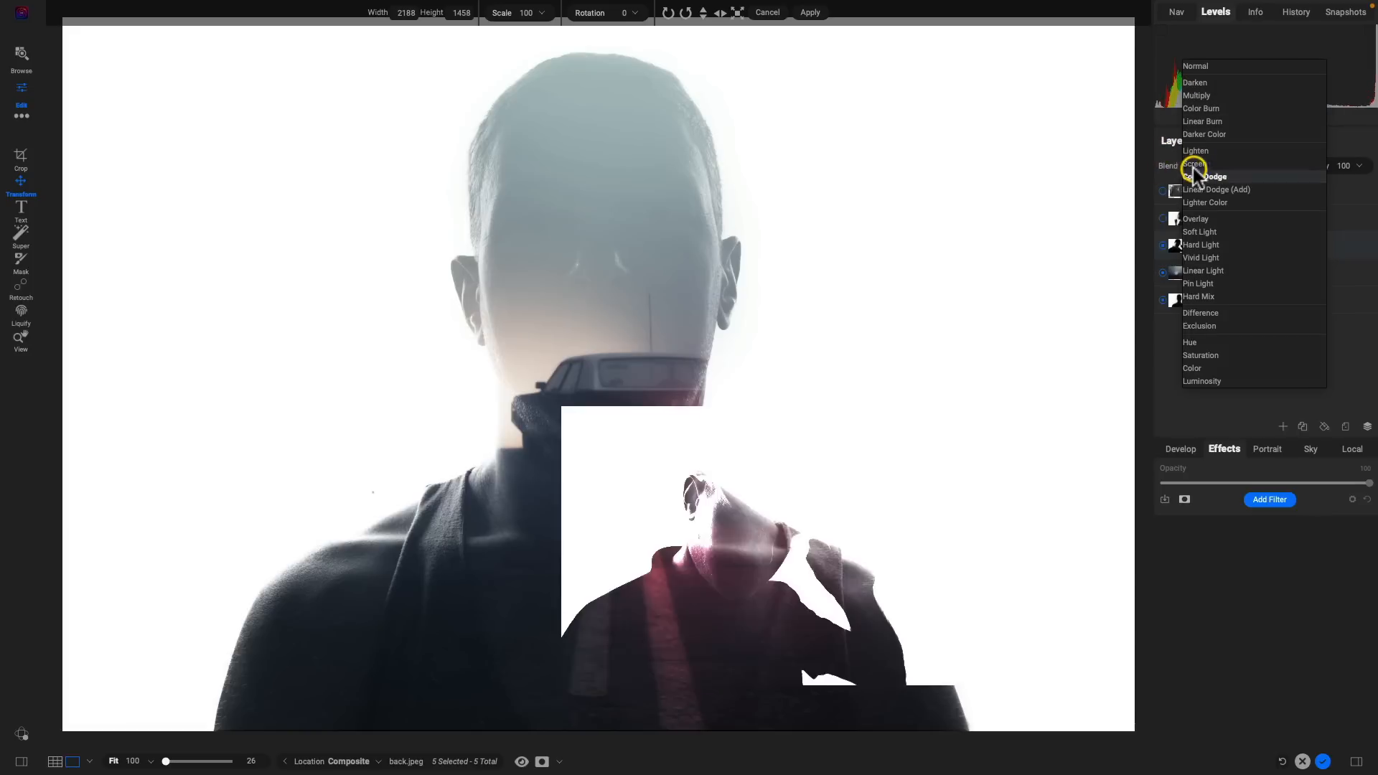
{"action": "left_click", "coordinate": [1197, 165]}
Rotate the hat right.jpeg layer to -12°, enlarge it to about 2268 × 1511, and align its arm with the silhouette's outer shoulder edge.
{"action": "left_click_drag", "start_coordinate": [919, 513], "coordinate": [868, 562]}
{"action": "left_click_drag", "start_coordinate": [943, 448], "coordinate": [855, 454]}
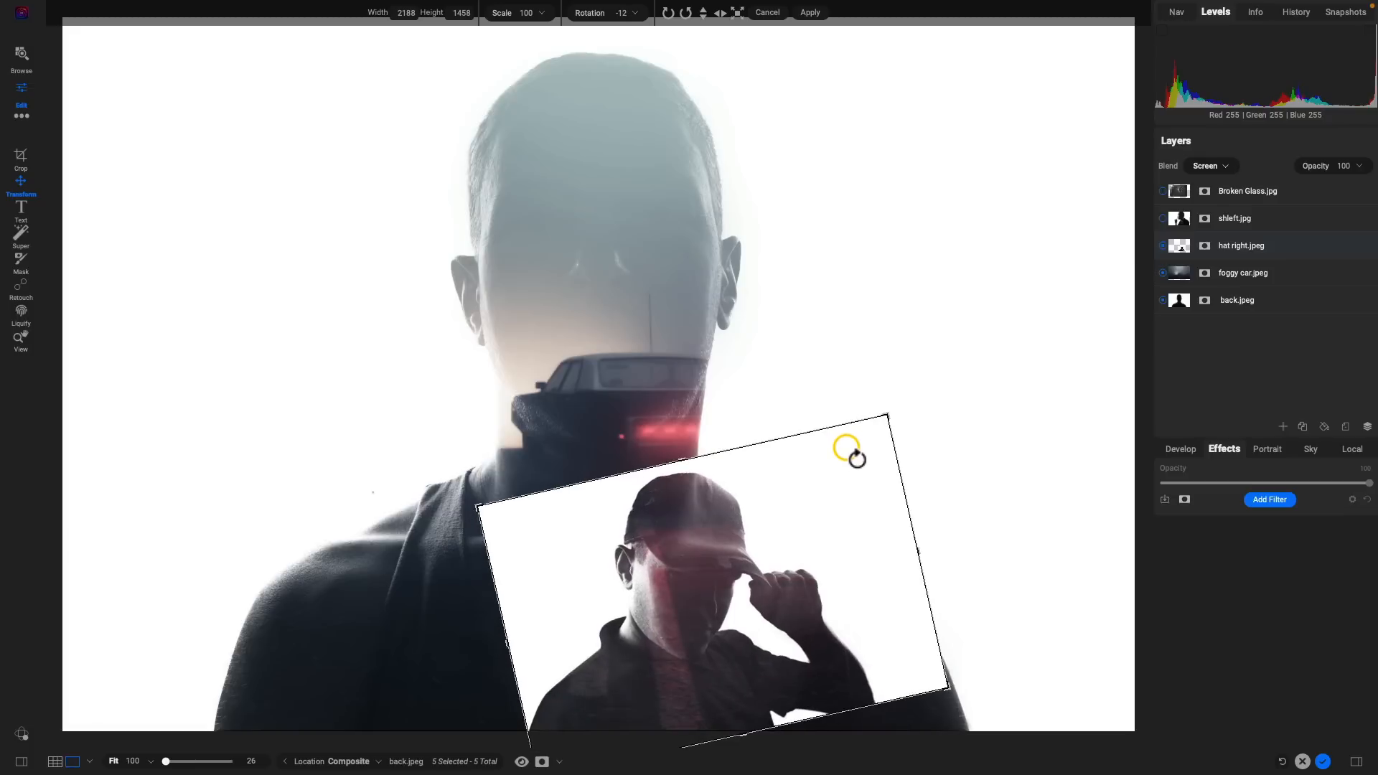
{"action": "left_click_drag", "start_coordinate": [712, 614], "coordinate": [776, 626]}
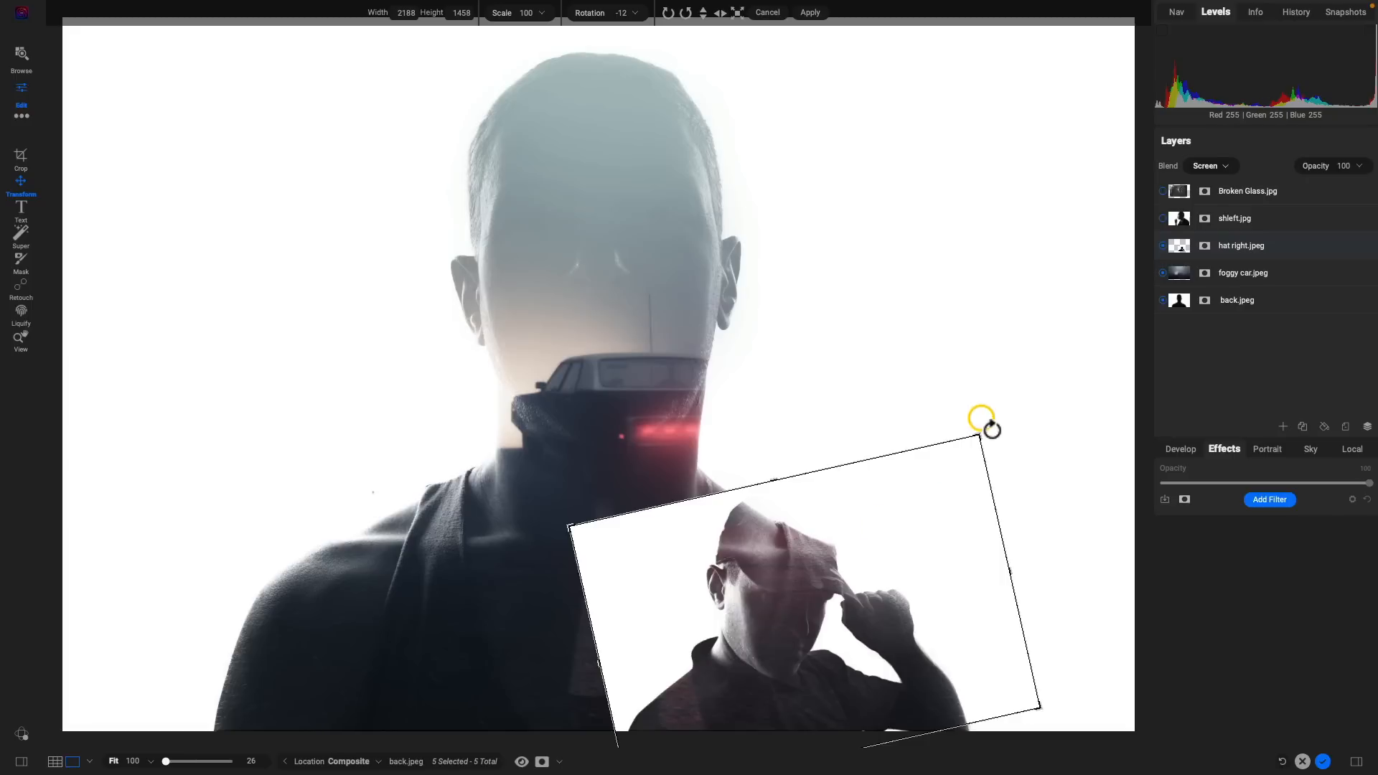
{"action": "left_click_drag", "start_coordinate": [978, 434], "coordinate": [988, 419]}
{"action": "left_click_drag", "start_coordinate": [915, 550], "coordinate": [891, 586]}
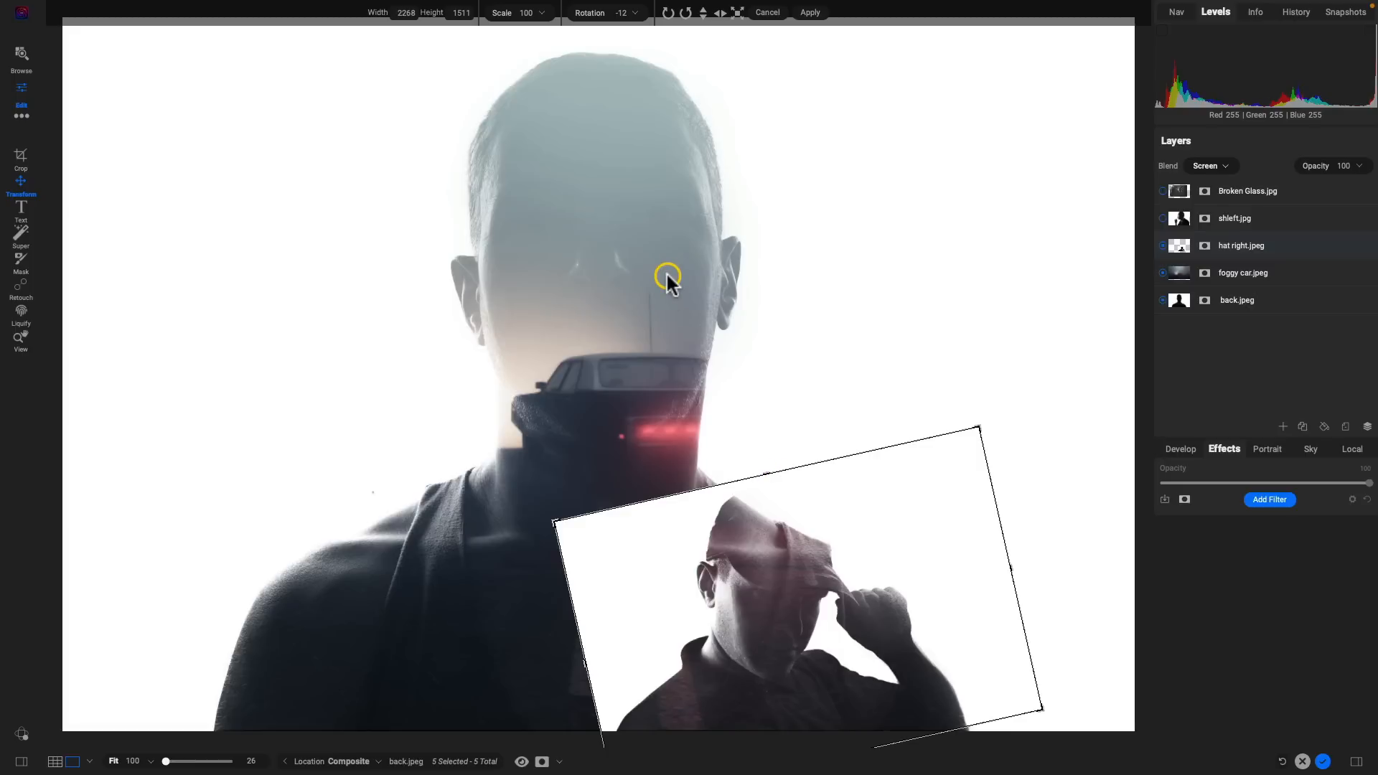
Mask the hat right.jpeg layer with a widened, near-vertical gradient through the man's face, hiding the part towards the silhouette's centre.
{"action": "key", "text": "m"}
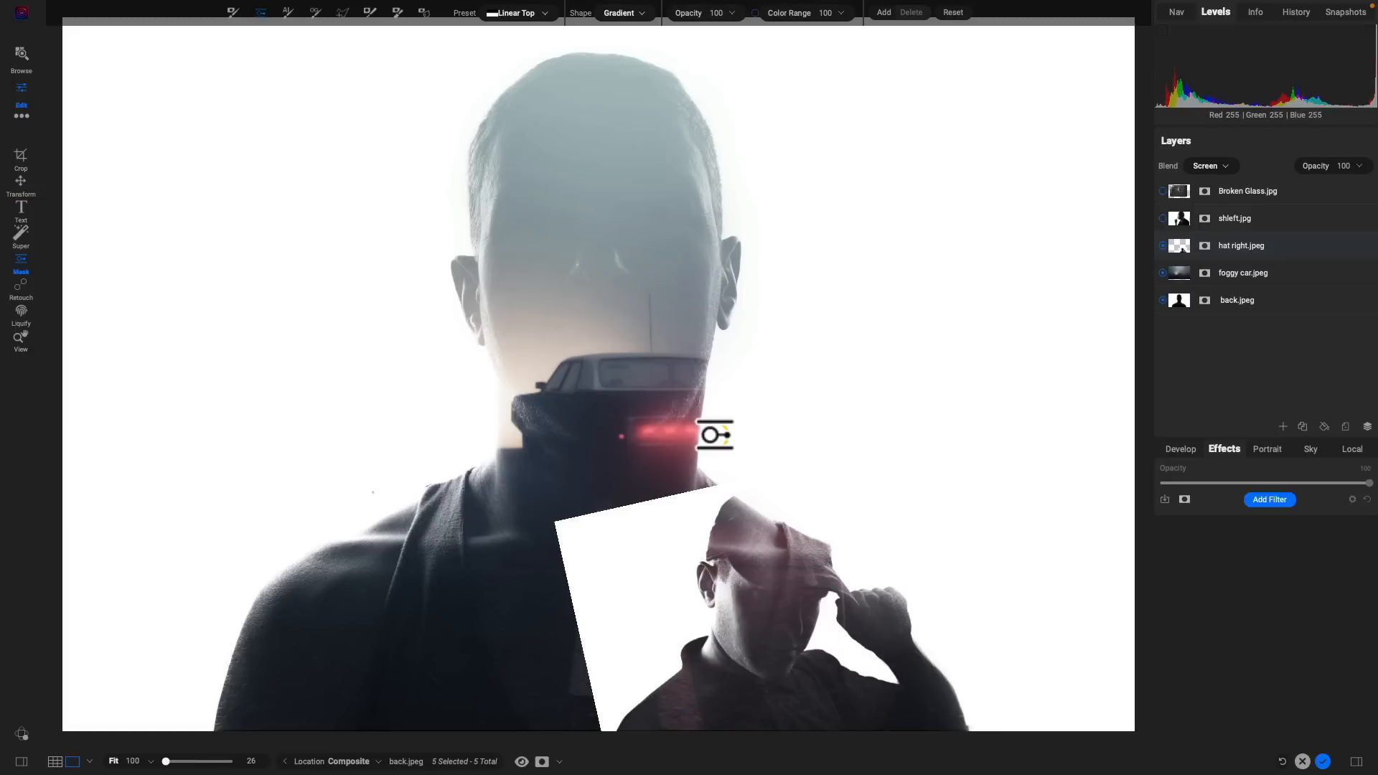
{"action": "left_click", "coordinate": [732, 585]}
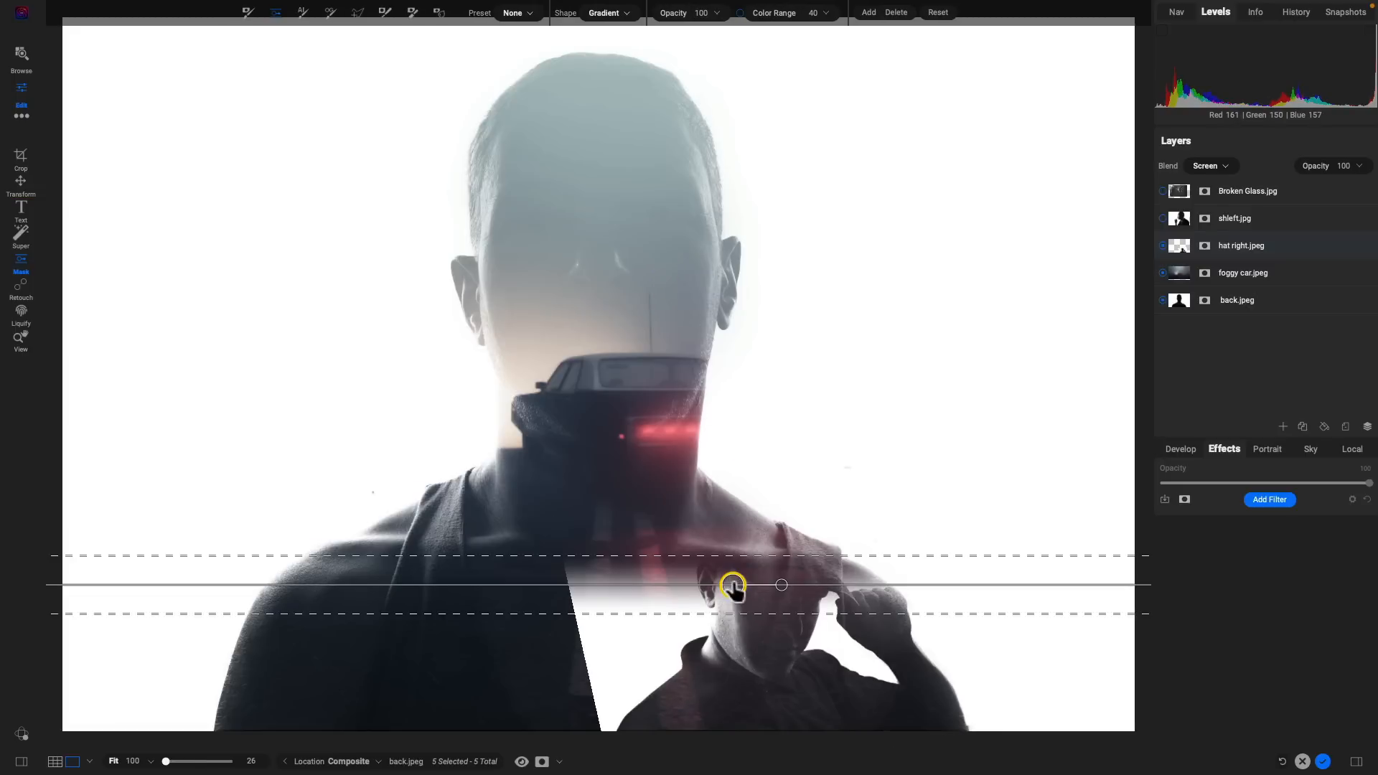
{"action": "left_click_drag", "start_coordinate": [782, 585], "coordinate": [753, 525]}
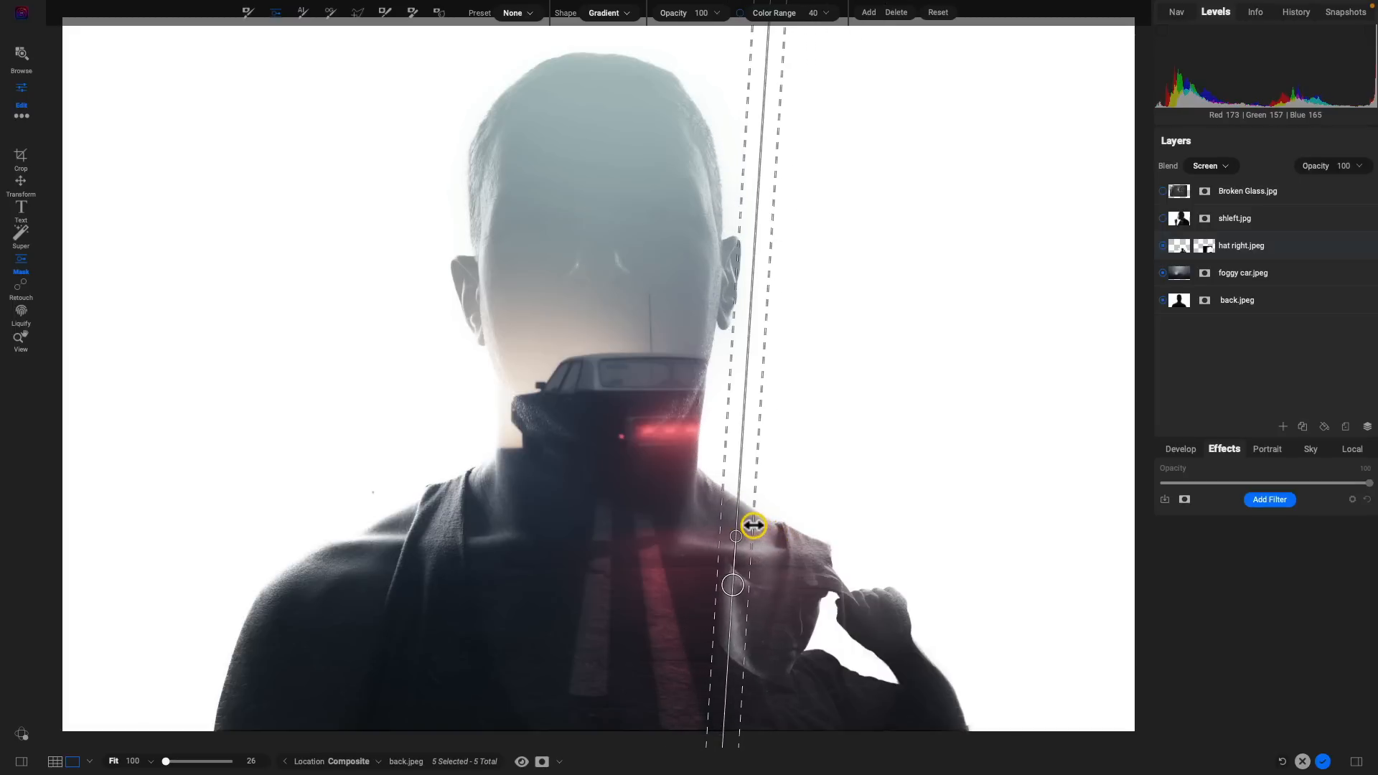
{"action": "mouse_move", "coordinate": [732, 588]}
{"action": "left_mouse_down"}
{"action": "mouse_move", "coordinate": [751, 614]}
{"action": "mouse_move", "coordinate": [726, 592]}
{"action": "left_mouse_up"}
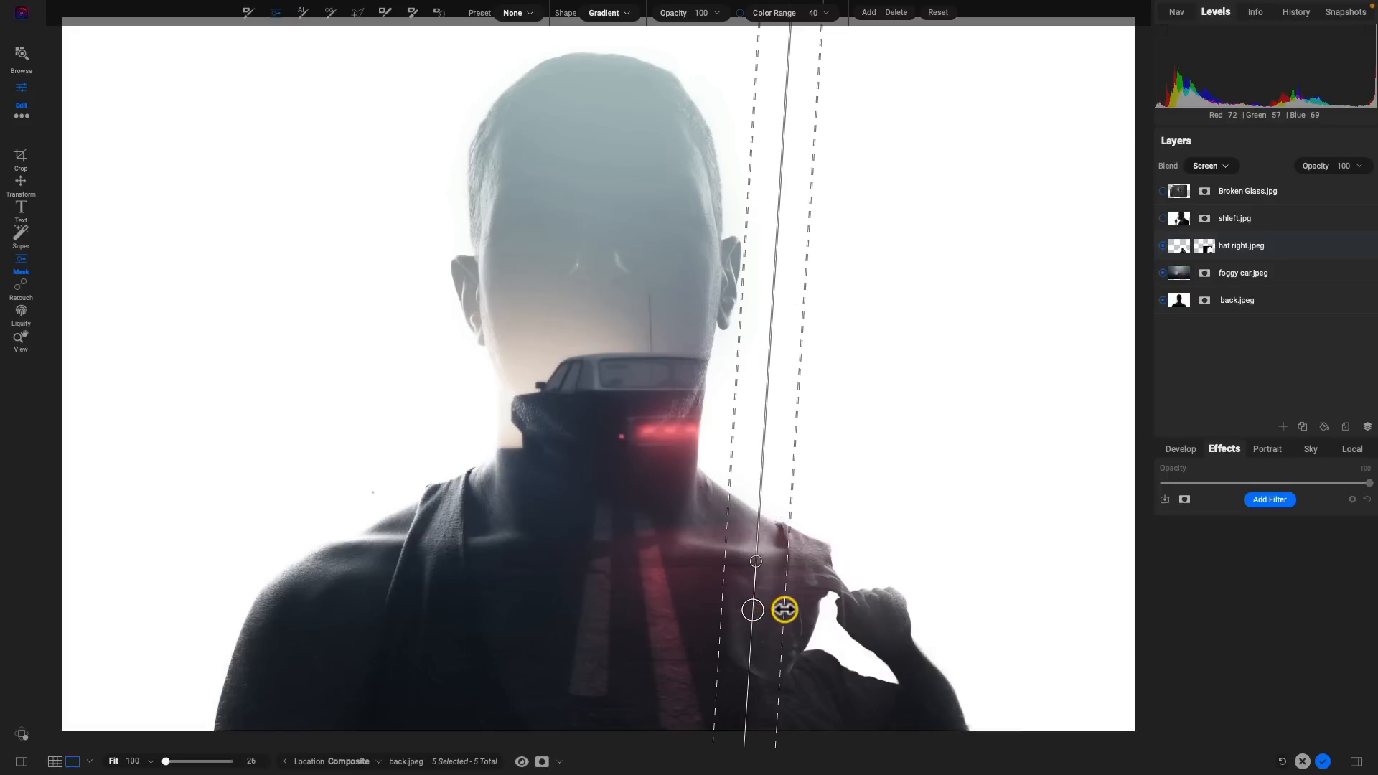
{"action": "left_click_drag", "start_coordinate": [752, 609], "coordinate": [774, 636]}
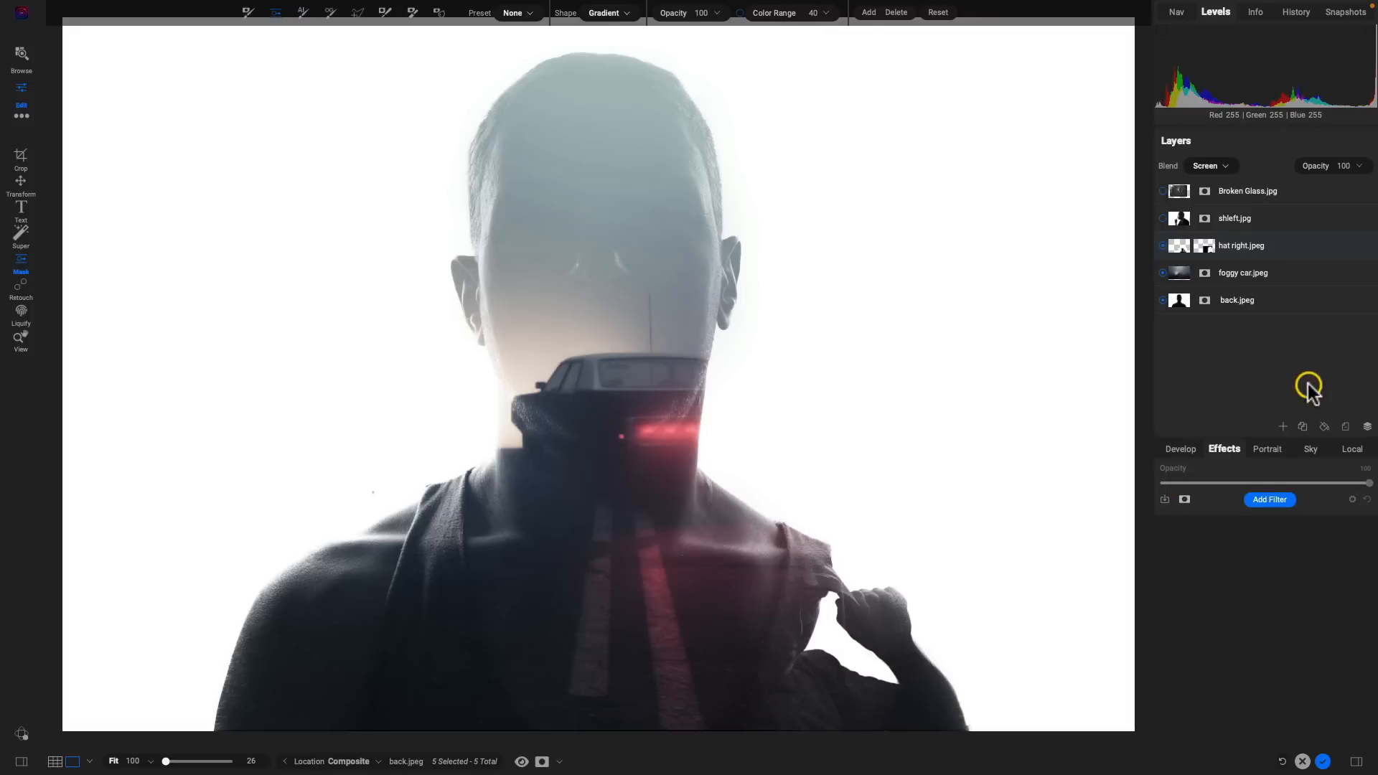
Show the shleft.jpg layer, scale it down to about 2055 × 1369, and move it over the silhouette's left-hand shoulder.
{"action": "left_click", "coordinate": [1163, 218]}
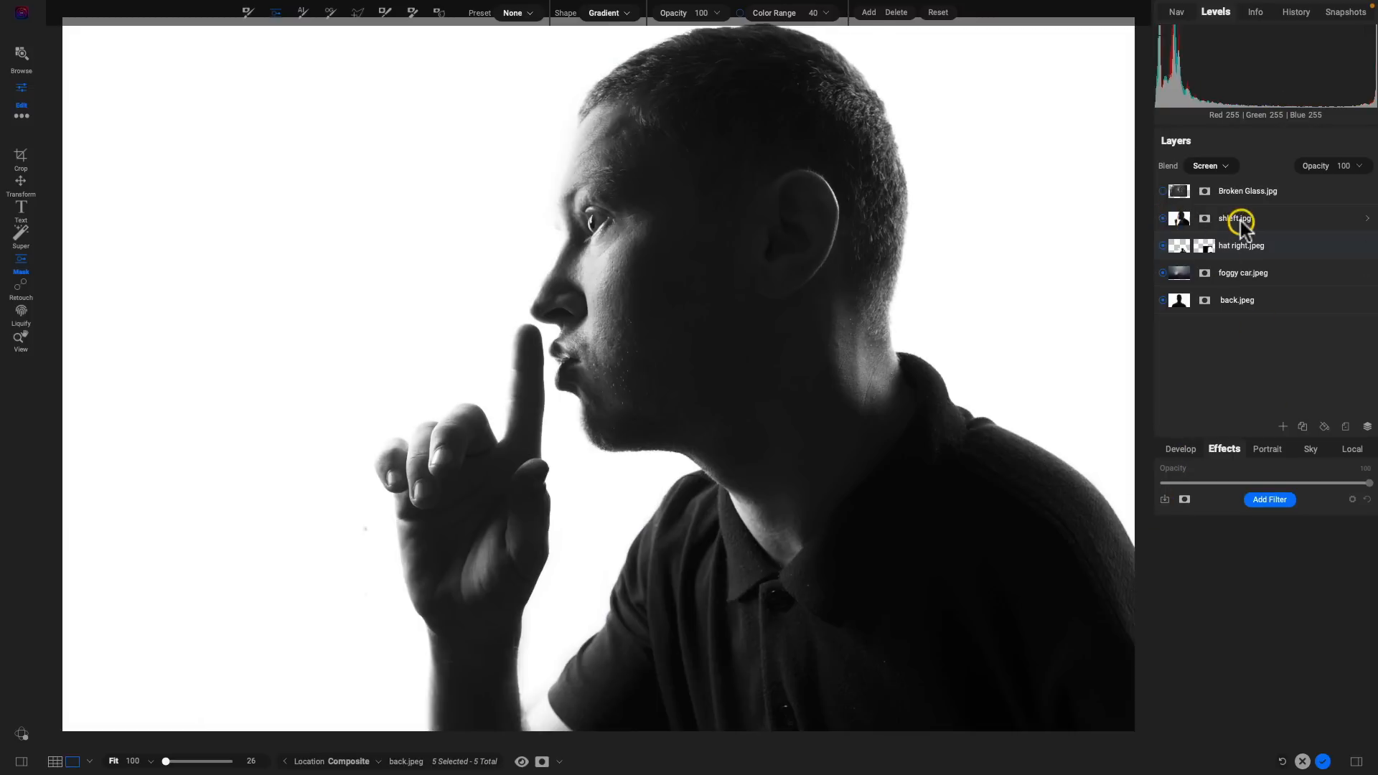
{"action": "key", "text": "z"}
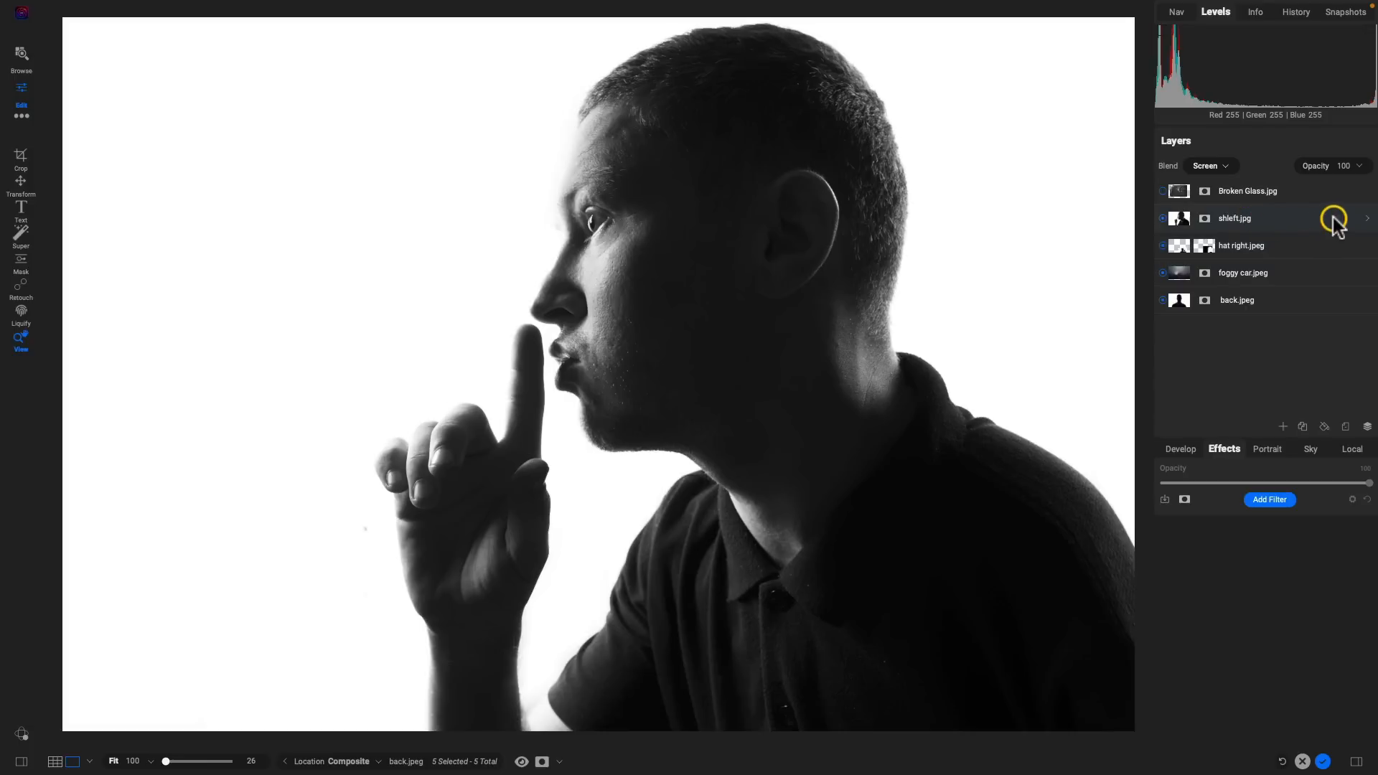
{"action": "key", "text": "v"}
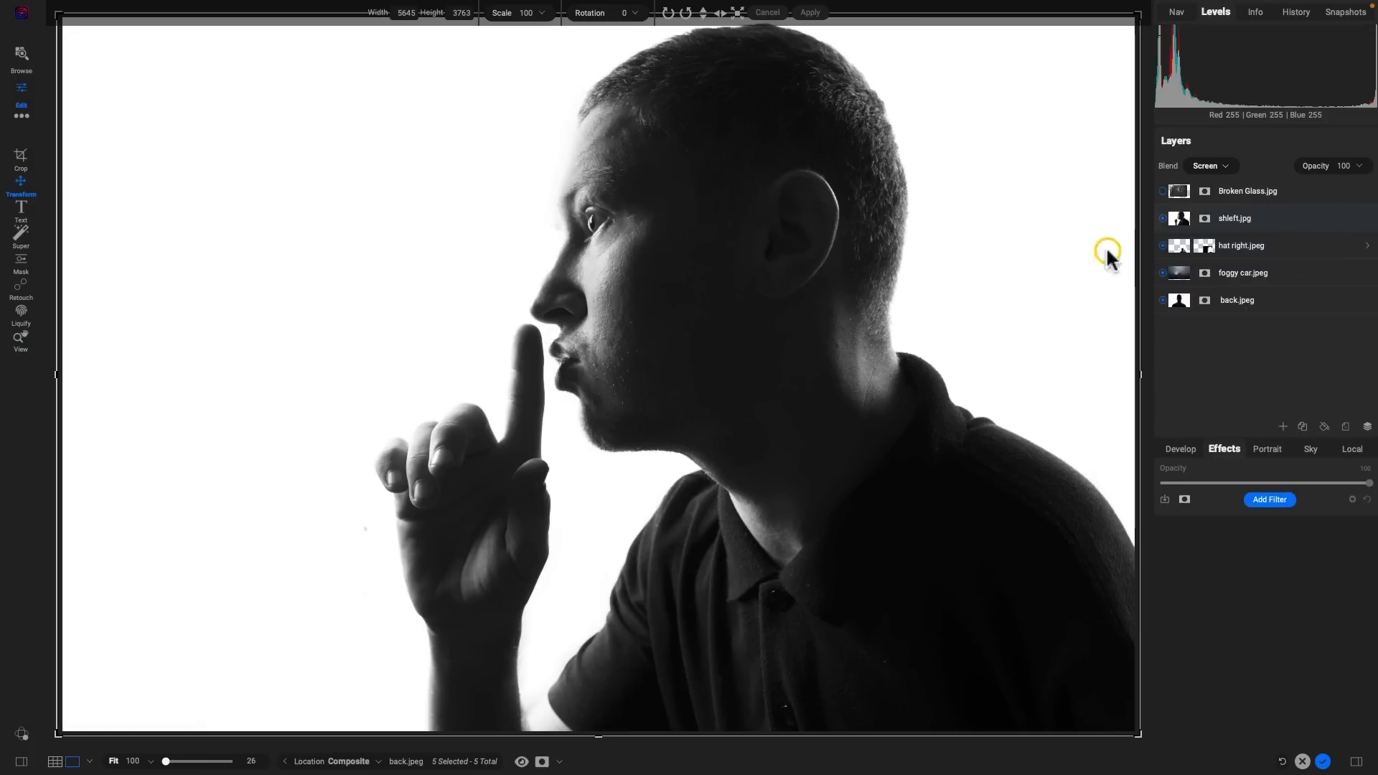
{"action": "left_click_drag", "start_coordinate": [1138, 376], "coordinate": [485, 483]}
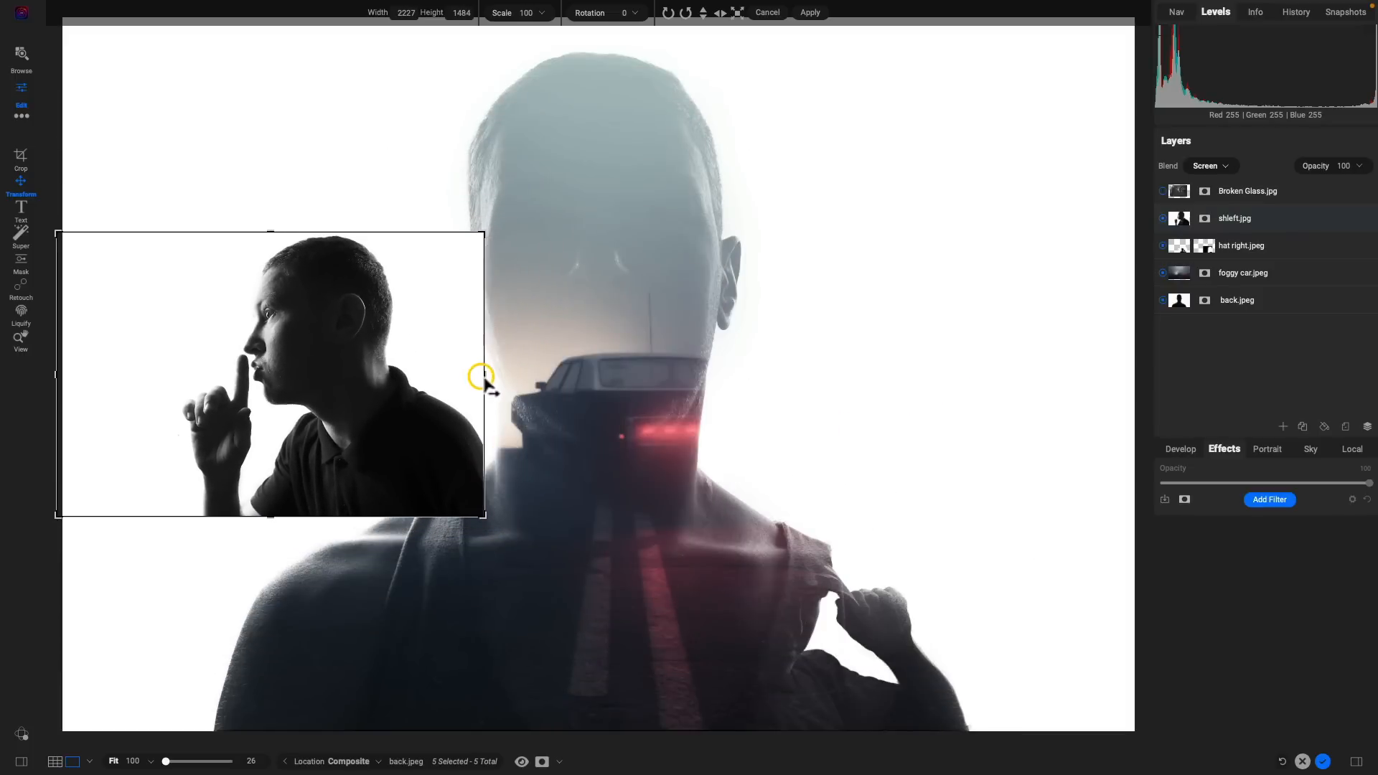
{"action": "left_click_drag", "start_coordinate": [482, 380], "coordinate": [376, 531]}
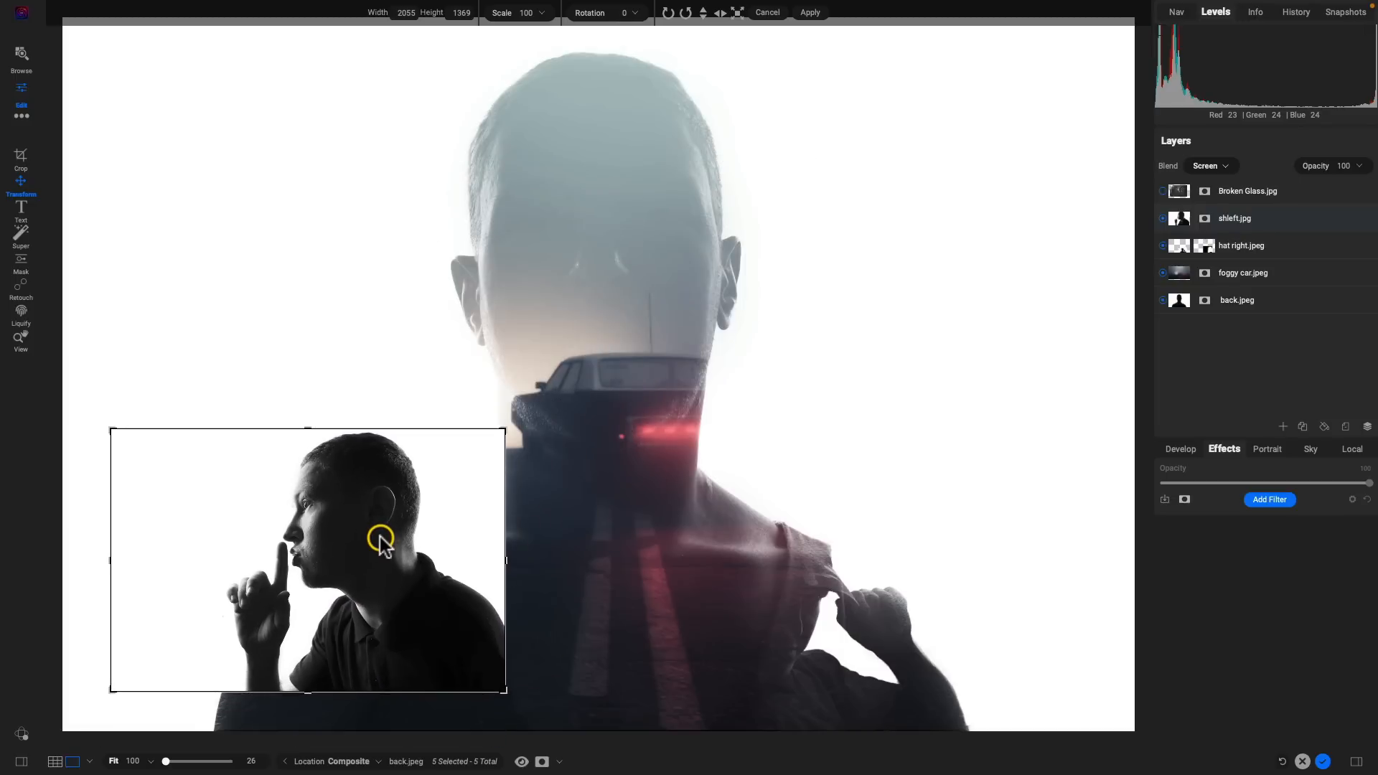
Set the shleft.jpg layer's blend mode to Screen, and fit it over the silhouette's left-hand shoulder at a 10° rotation.
{"action": "left_click", "coordinate": [1229, 166]}
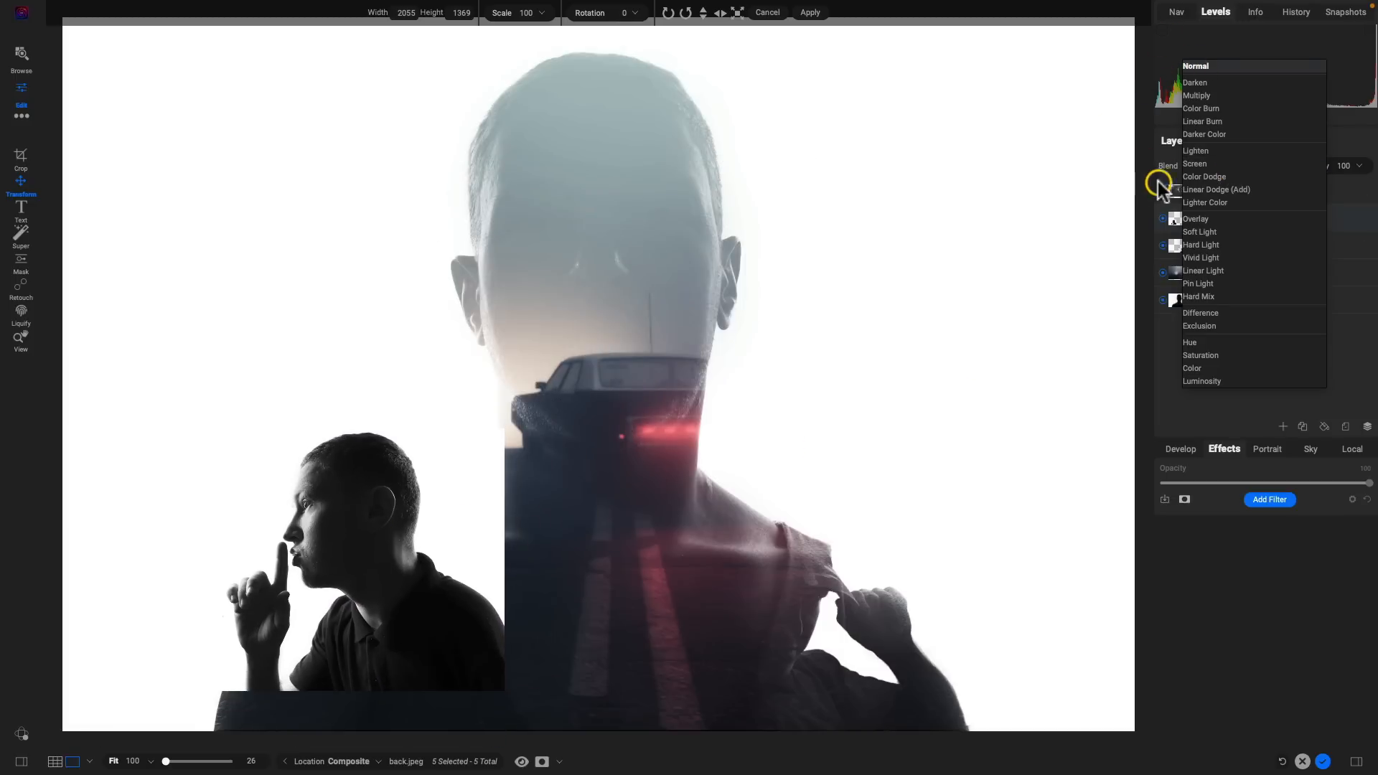
{"action": "left_click", "coordinate": [1201, 165]}
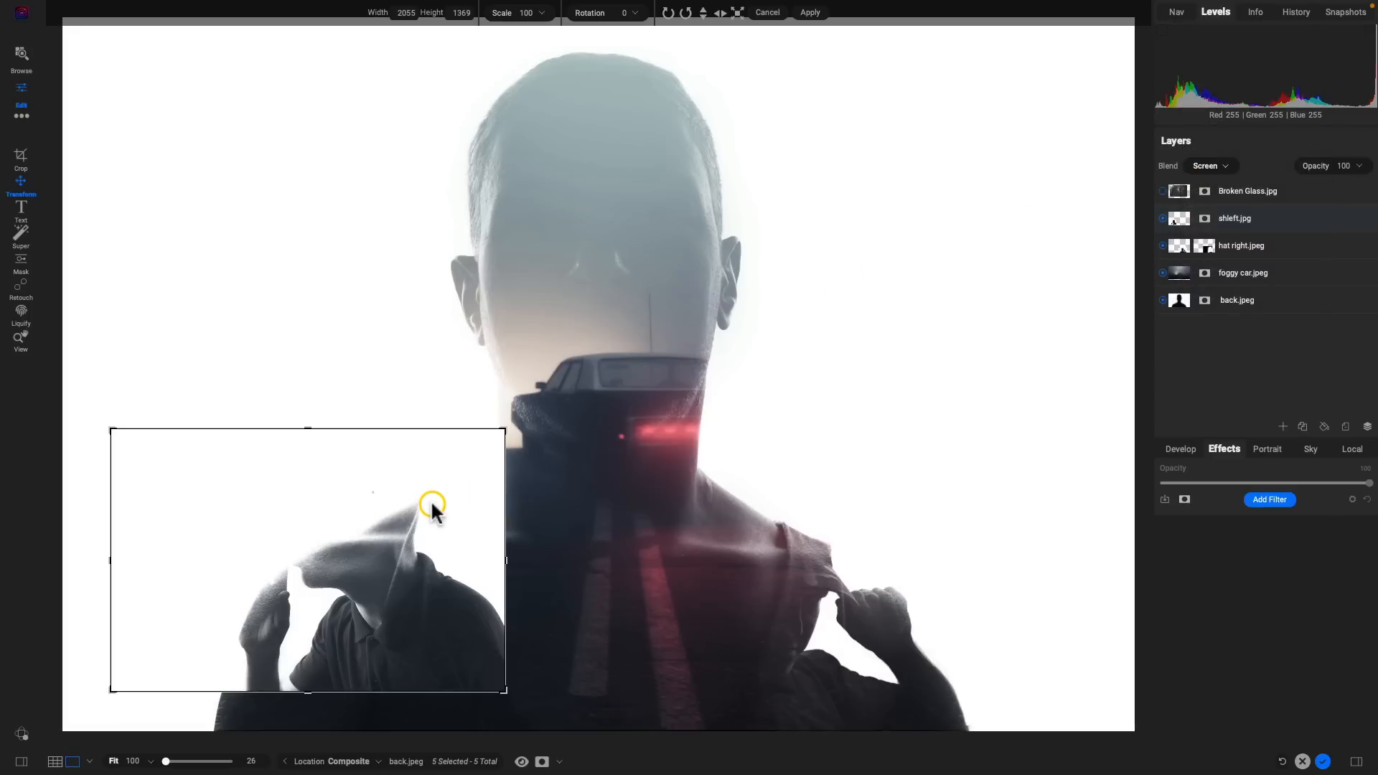
{"action": "left_click_drag", "start_coordinate": [430, 500], "coordinate": [444, 564]}
{"action": "left_click_drag", "start_coordinate": [545, 493], "coordinate": [548, 523]}
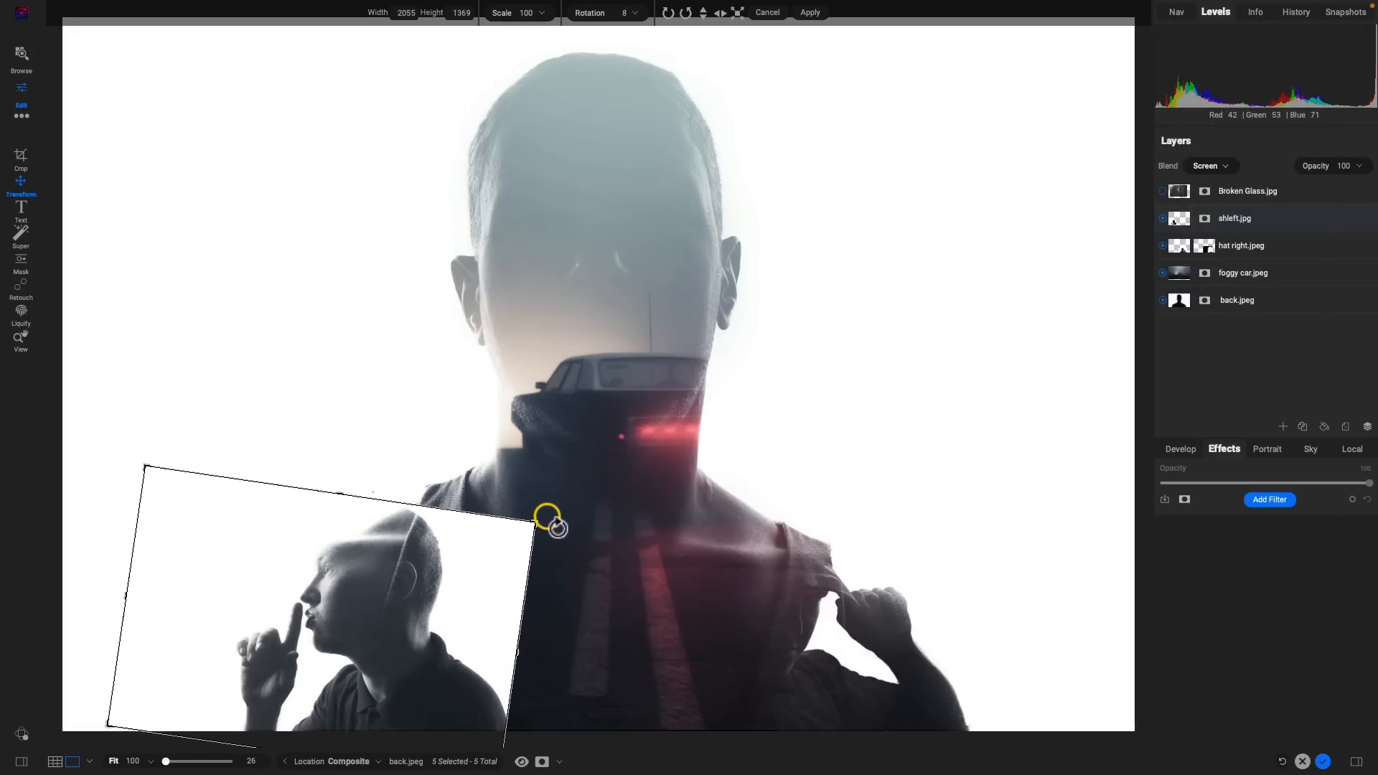
{"action": "mouse_move", "coordinate": [418, 604]}
{"action": "left_mouse_down"}
{"action": "mouse_move", "coordinate": [395, 605]}
{"action": "mouse_move", "coordinate": [410, 614]}
{"action": "mouse_move", "coordinate": [437, 600]}
{"action": "left_mouse_up"}
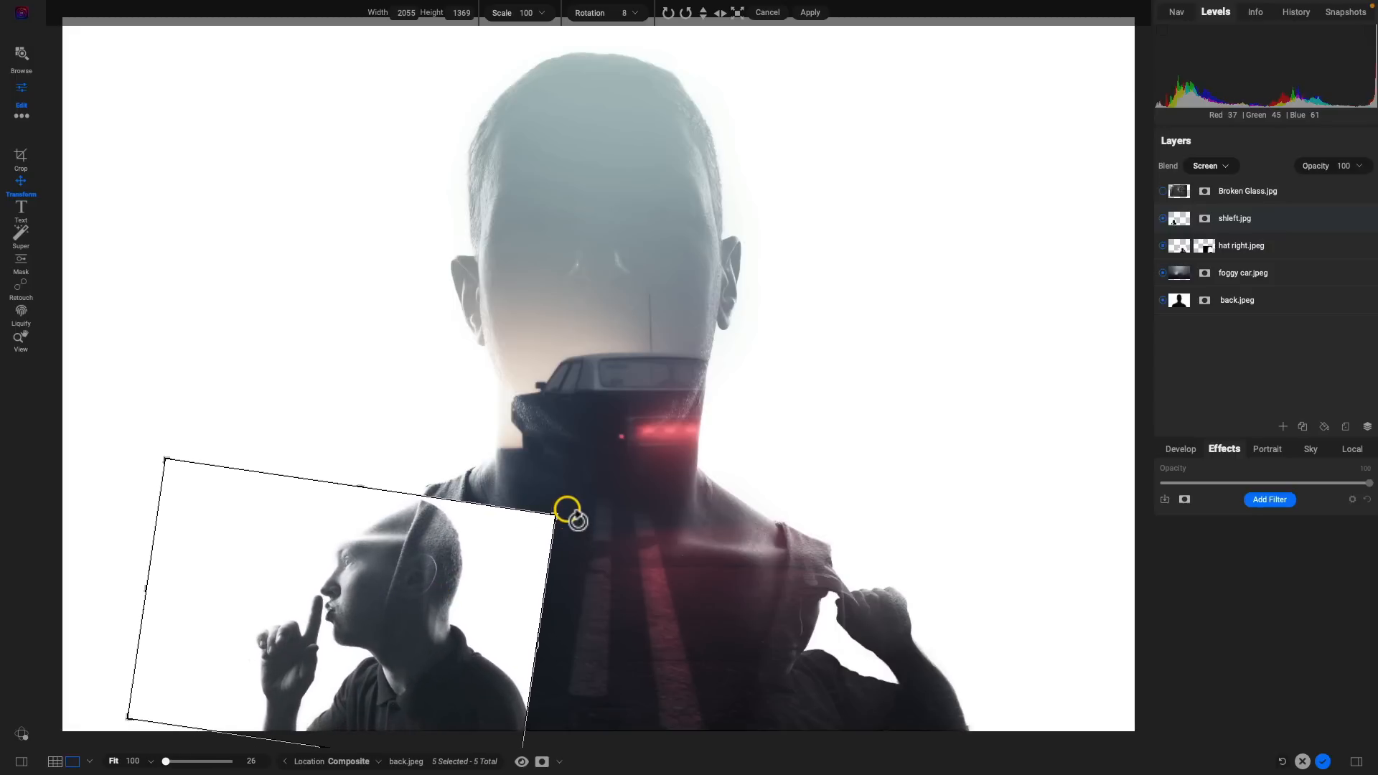
{"action": "left_click_drag", "start_coordinate": [569, 506], "coordinate": [545, 528]}
{"action": "mouse_move", "coordinate": [439, 577]}
{"action": "left_mouse_down"}
{"action": "mouse_move", "coordinate": [480, 552]}
{"action": "mouse_move", "coordinate": [448, 571]}
{"action": "left_mouse_up"}
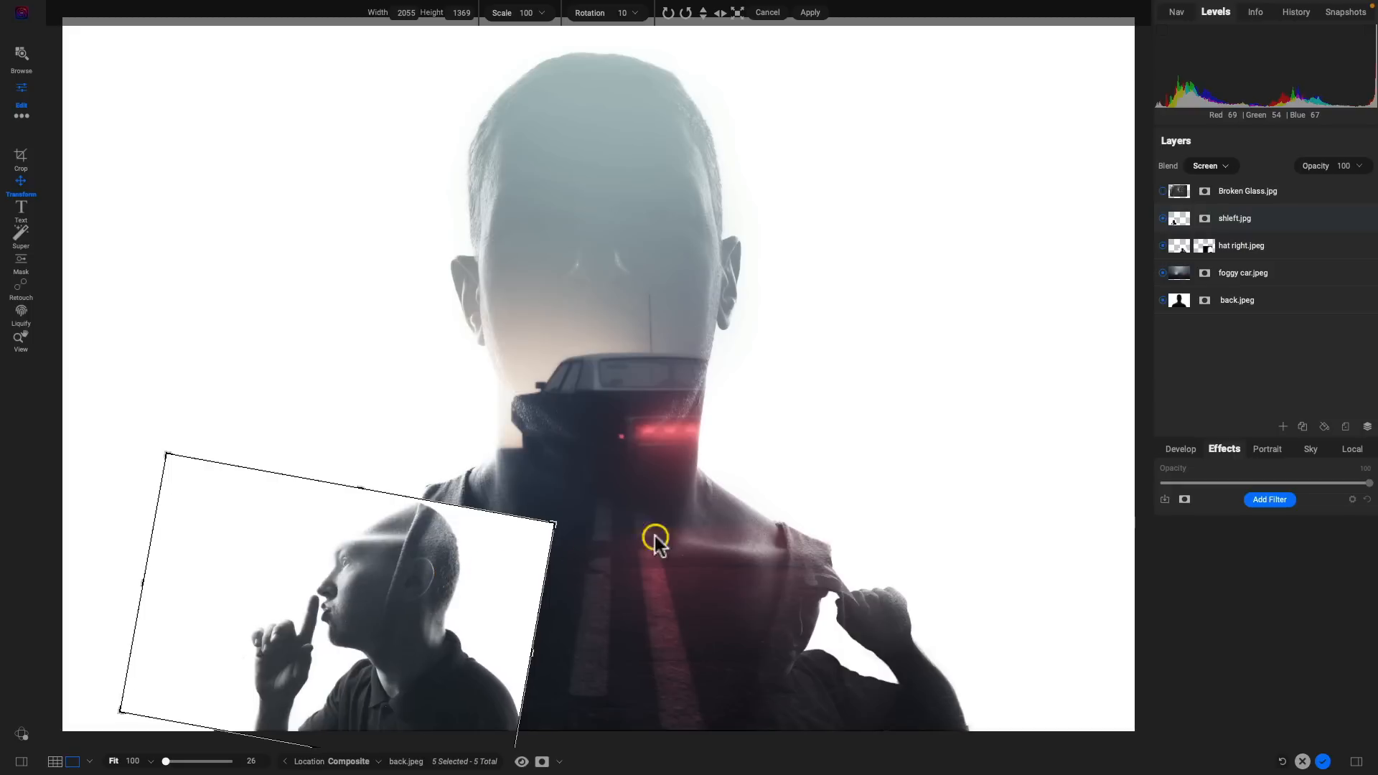
Mask the shleft.jpg layer with a near-vertical gradient behind the man's face, hiding the part towards the silhouette's centre.
{"action": "key", "text": "g"}
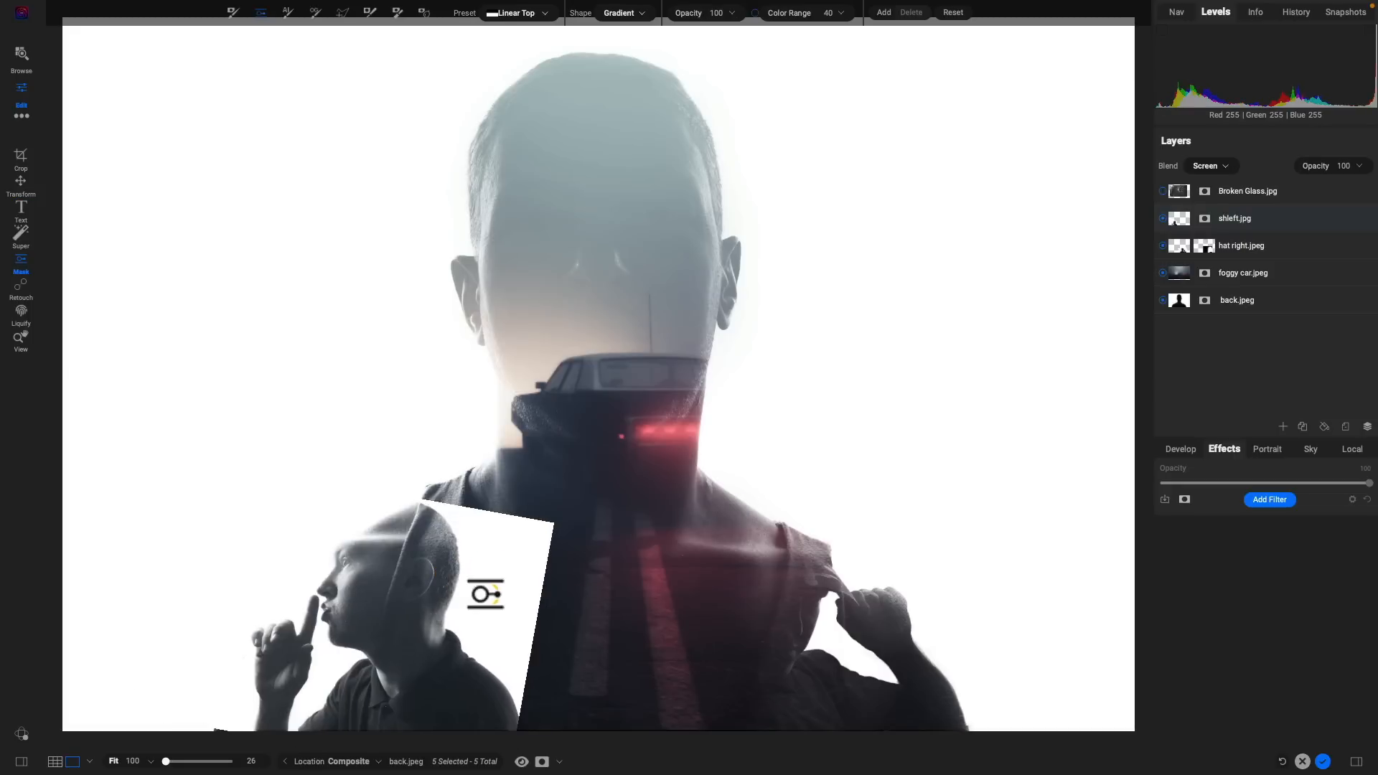
{"action": "left_click", "coordinate": [437, 619]}
{"action": "left_click_drag", "start_coordinate": [486, 618], "coordinate": [449, 682]}
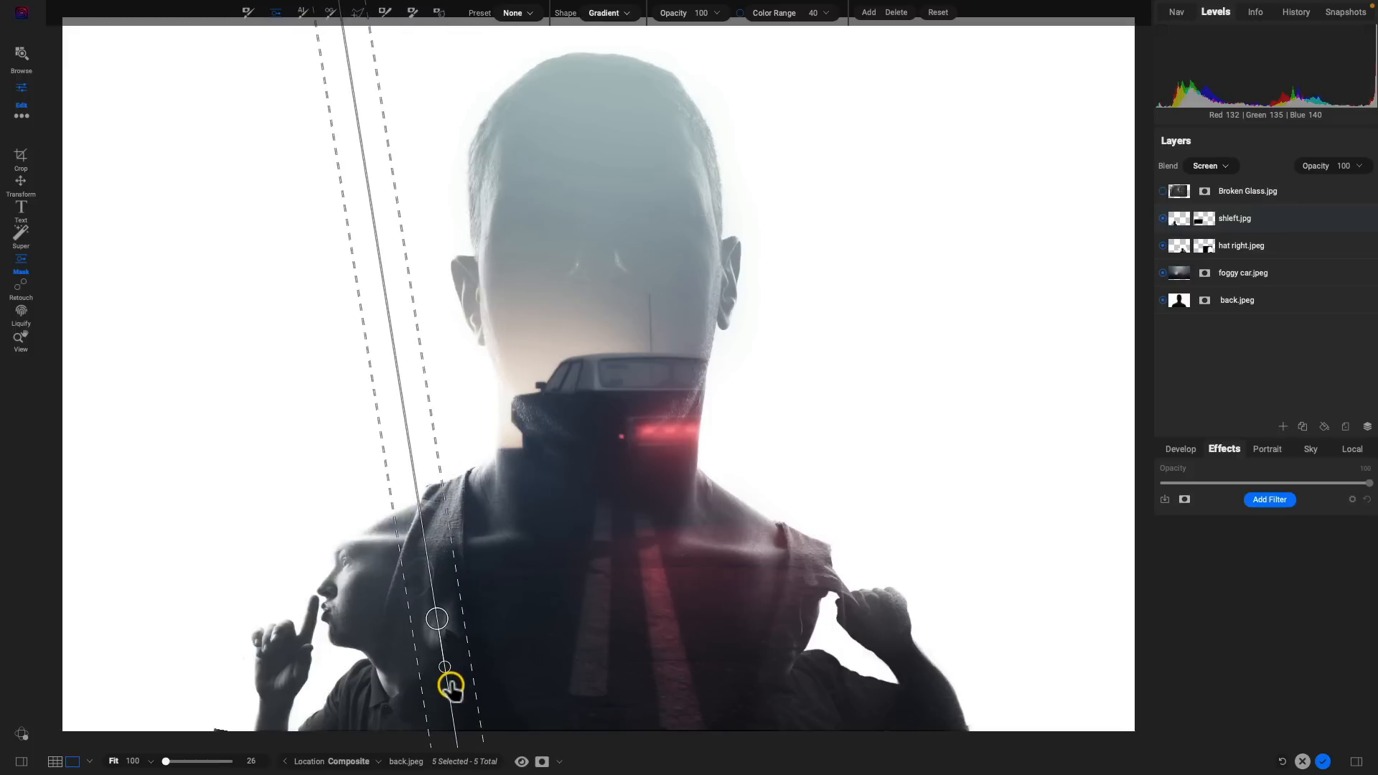
{"action": "left_click_drag", "start_coordinate": [440, 616], "coordinate": [404, 625]}
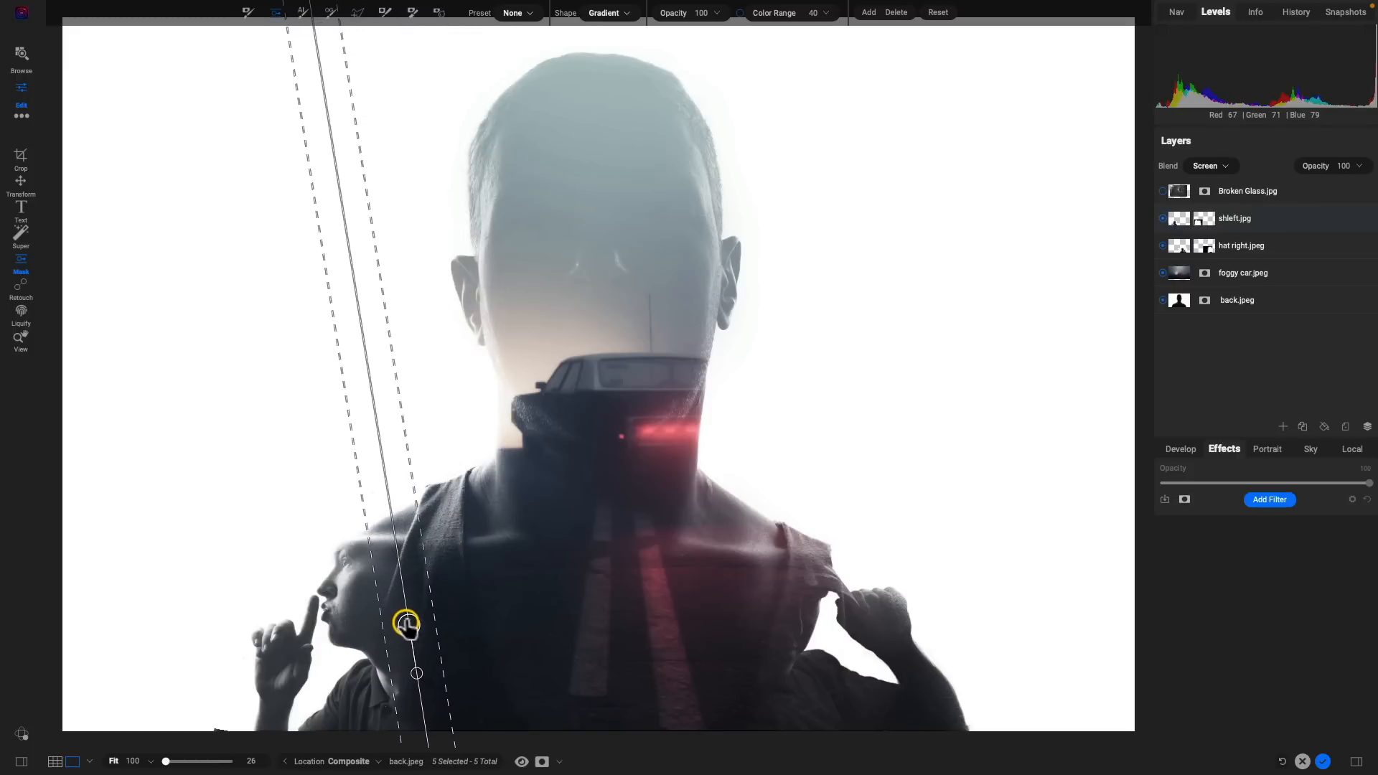
{"action": "mouse_move", "coordinate": [422, 670]}
{"action": "left_mouse_down"}
{"action": "mouse_move", "coordinate": [388, 675]}
{"action": "mouse_move", "coordinate": [428, 655]}
{"action": "mouse_move", "coordinate": [385, 664]}
{"action": "mouse_move", "coordinate": [409, 655]}
{"action": "mouse_move", "coordinate": [407, 668]}
{"action": "left_mouse_up"}
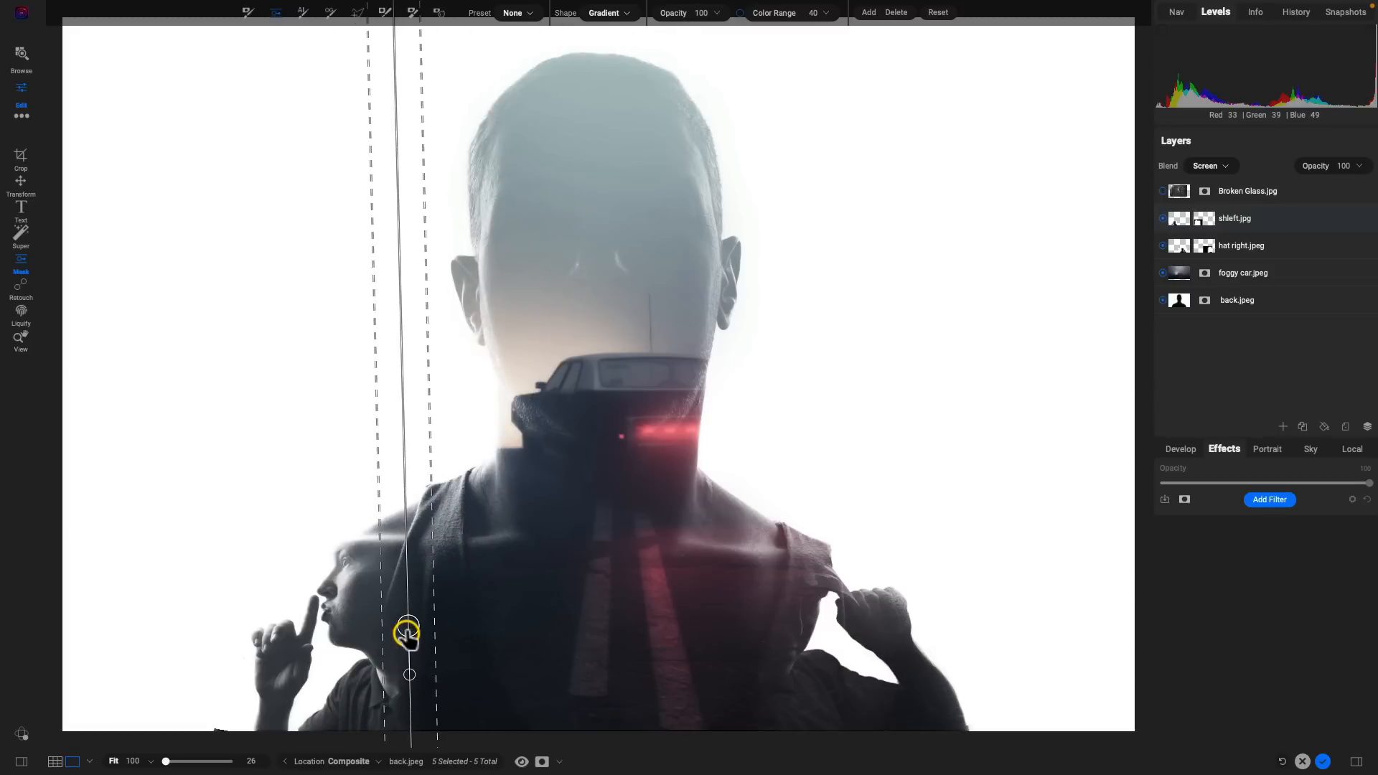
Nudge the shleft.jpg layer's gradient mask slightly outwards behind the man's face, and compare the composite with that layer hidden and shown.
{"action": "left_click_drag", "start_coordinate": [403, 634], "coordinate": [404, 619]}
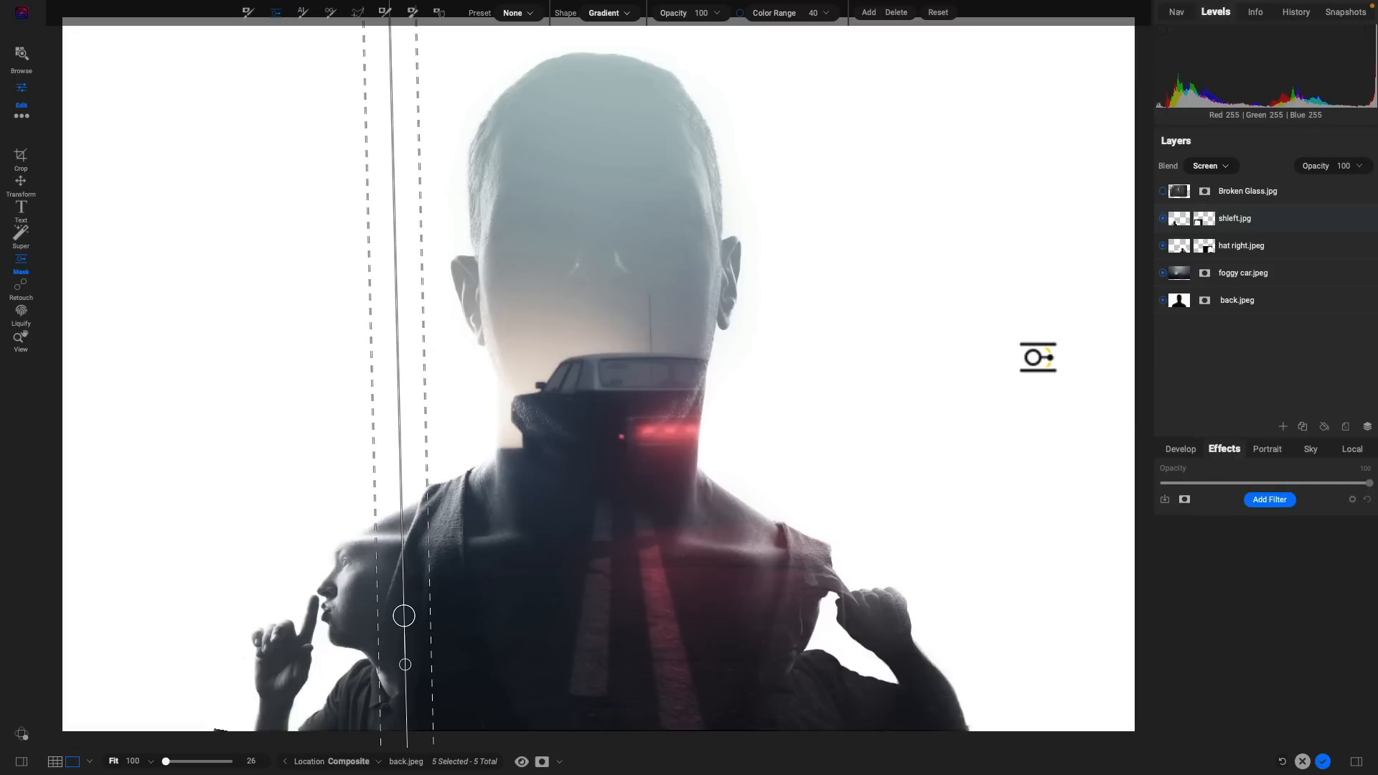
{"action": "left_click", "coordinate": [1254, 547]}
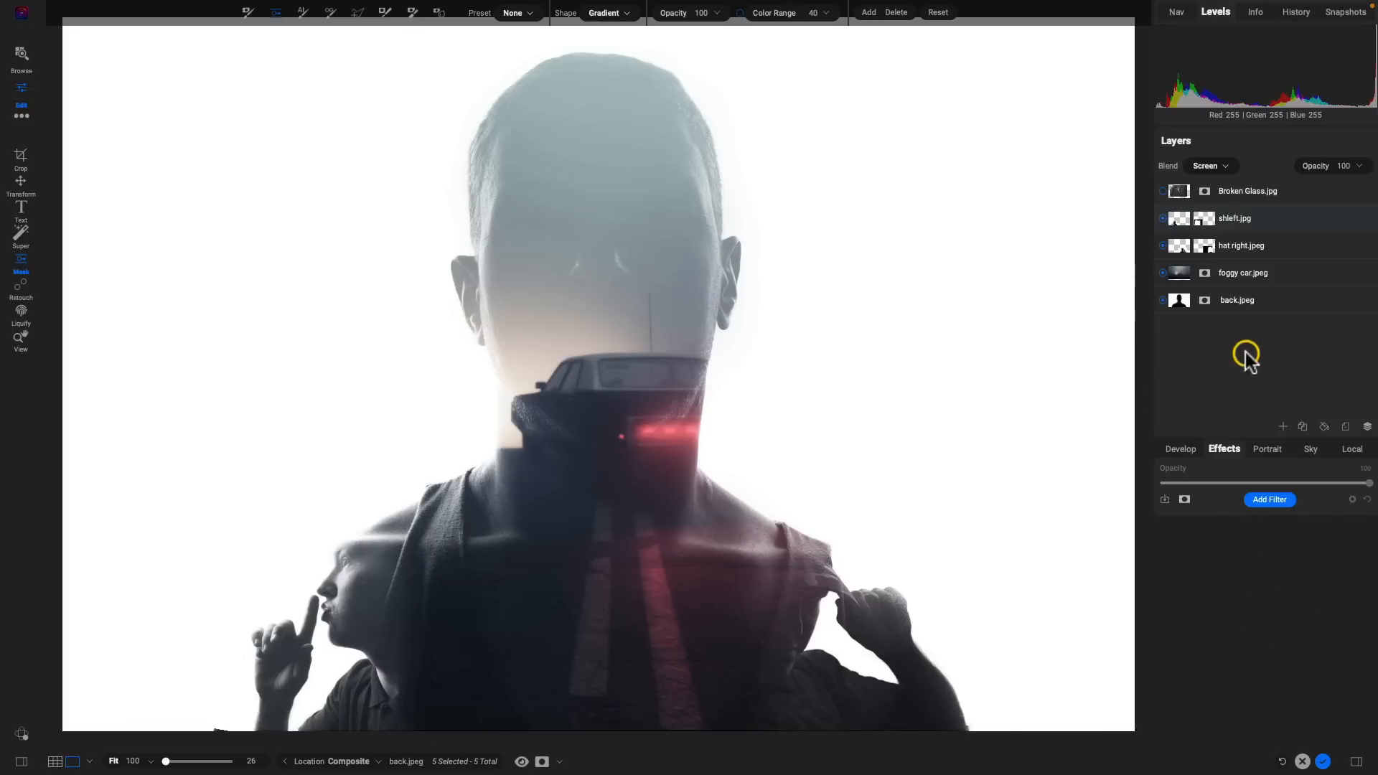
{"action": "left_click", "coordinate": [1162, 220]}
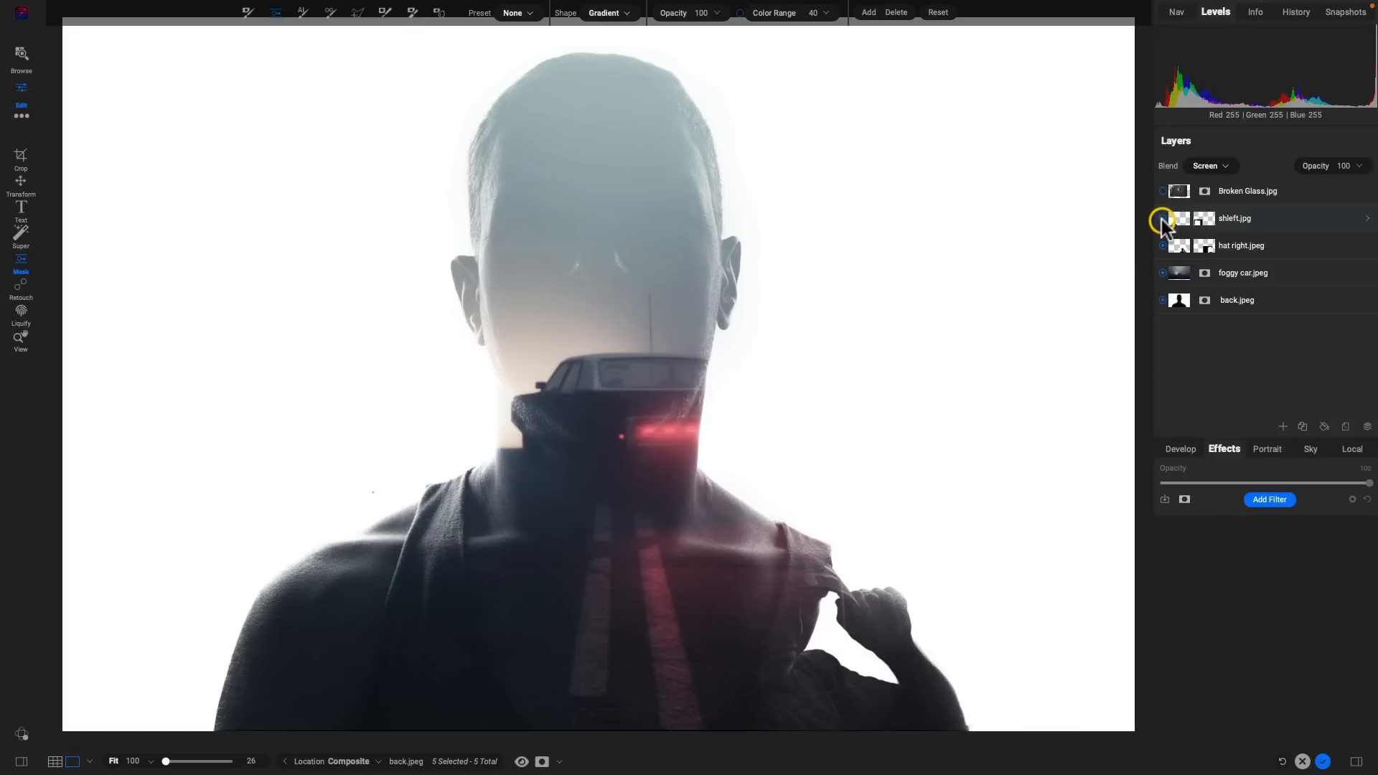
{"action": "left_click", "coordinate": [1163, 220]}
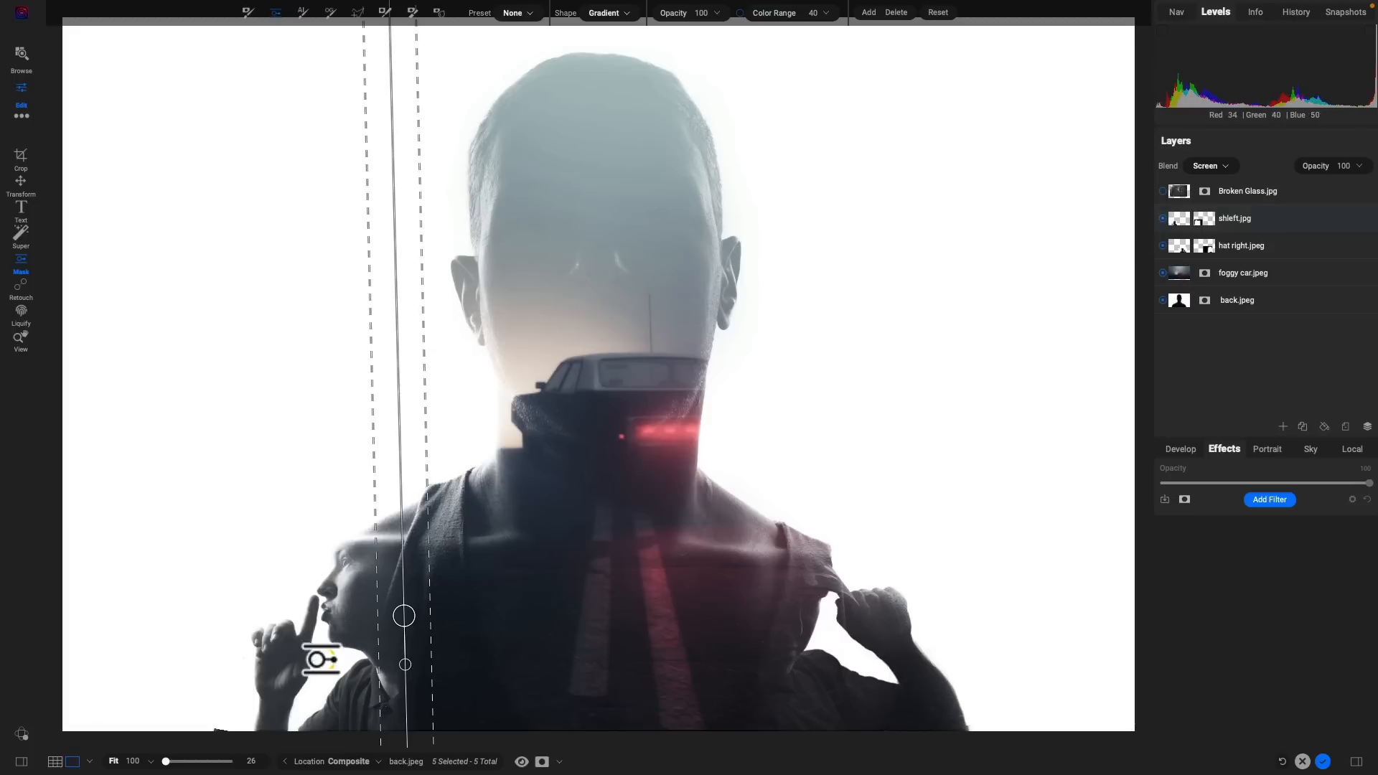
Shift the shleft.jpg layer slightly outwards and down, and reposition its mask gradient over the back of the man's face.
{"action": "key", "text": "v"}
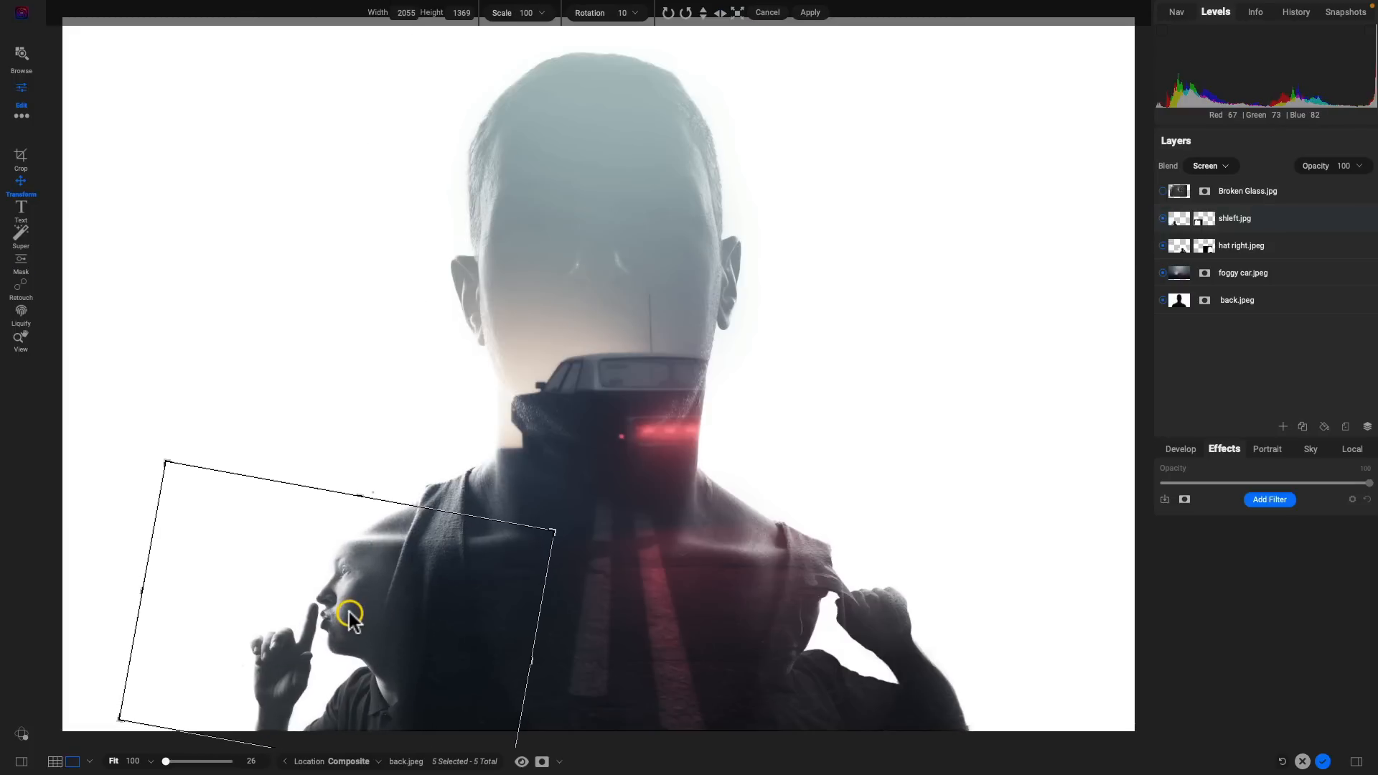
{"action": "left_click_drag", "start_coordinate": [350, 618], "coordinate": [339, 624]}
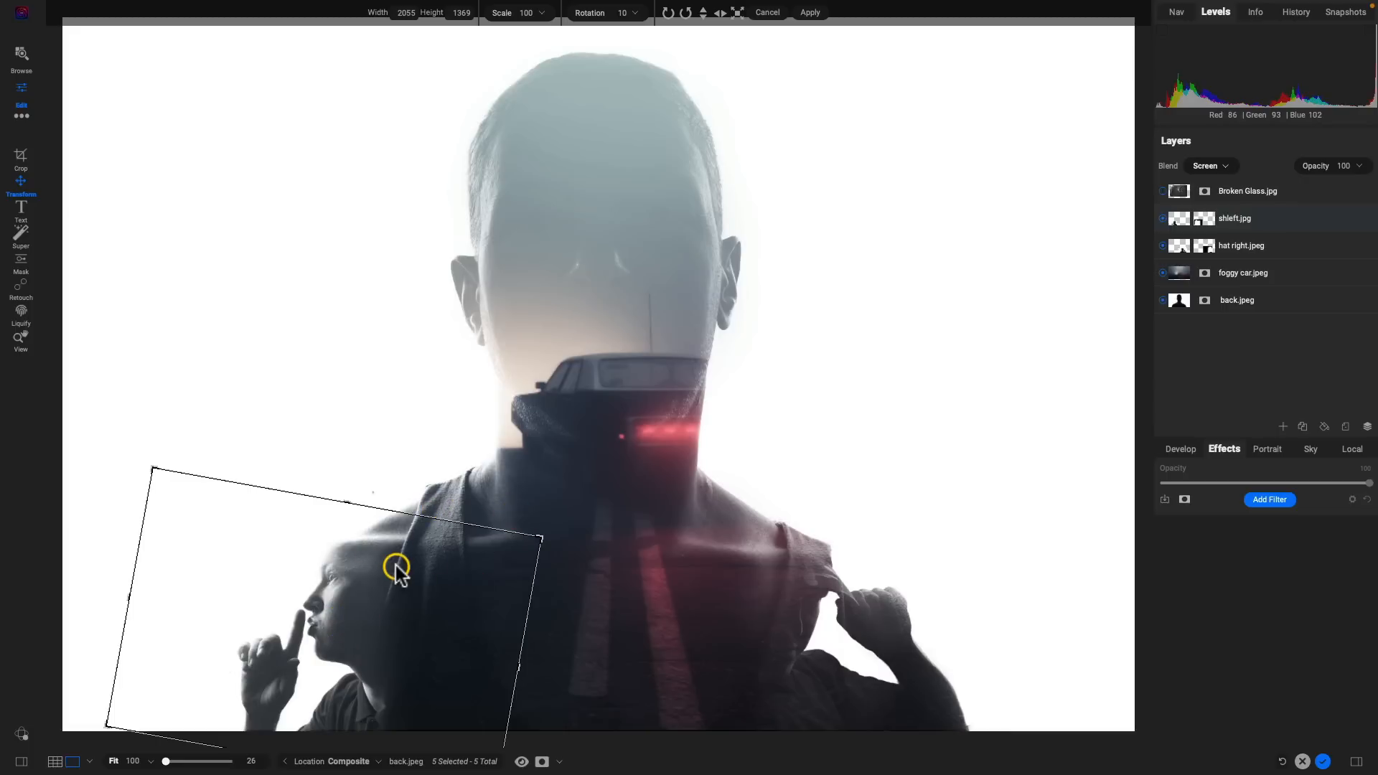
{"action": "key", "text": "m"}
{"action": "left_click_drag", "start_coordinate": [391, 638], "coordinate": [363, 676]}
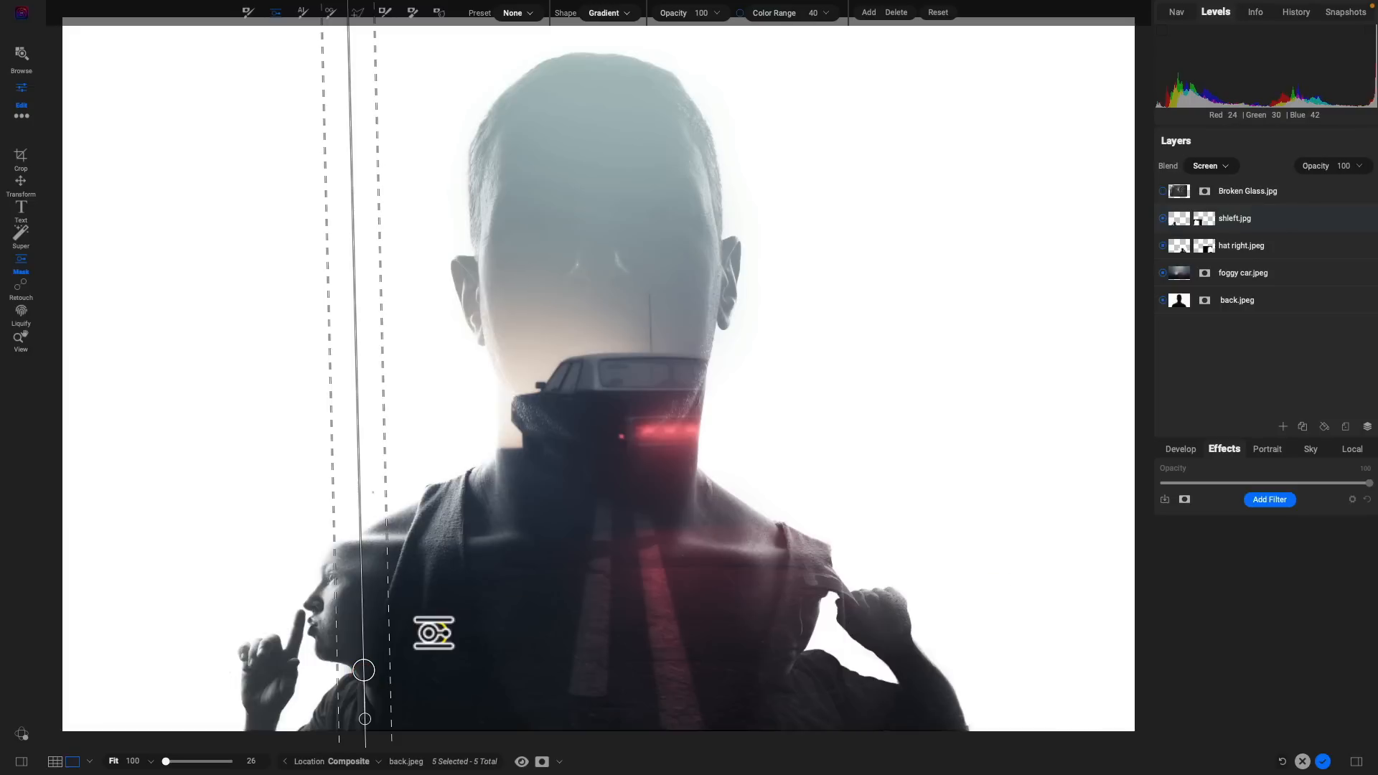
{"action": "key", "text": "z"}
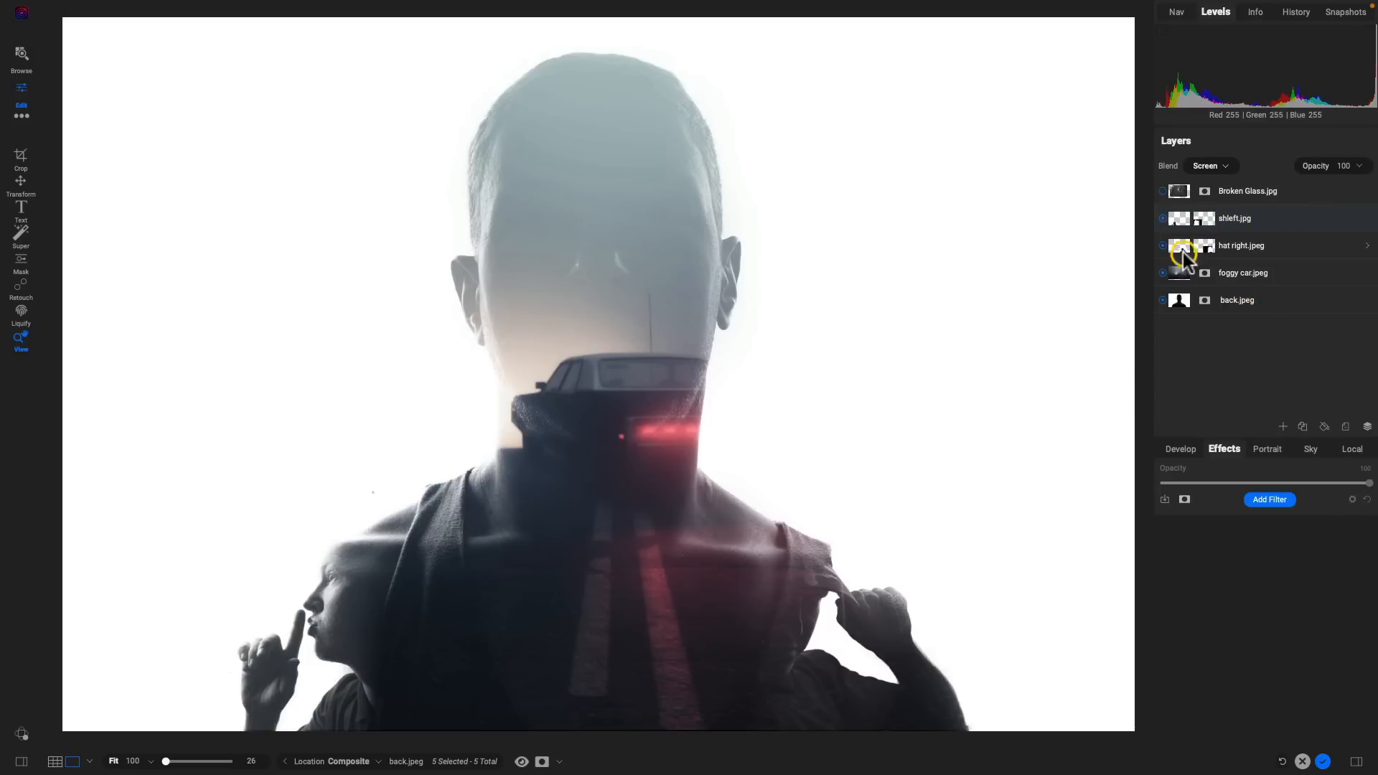
Compare the composite with the foggy car.jpeg, hat right.jpeg and shleft.jpg layers hidden and restored one by one, and preview the Broken Glass.jpg layer.
{"action": "left_click", "coordinate": [1163, 273]}
{"action": "left_click", "coordinate": [1163, 245]}
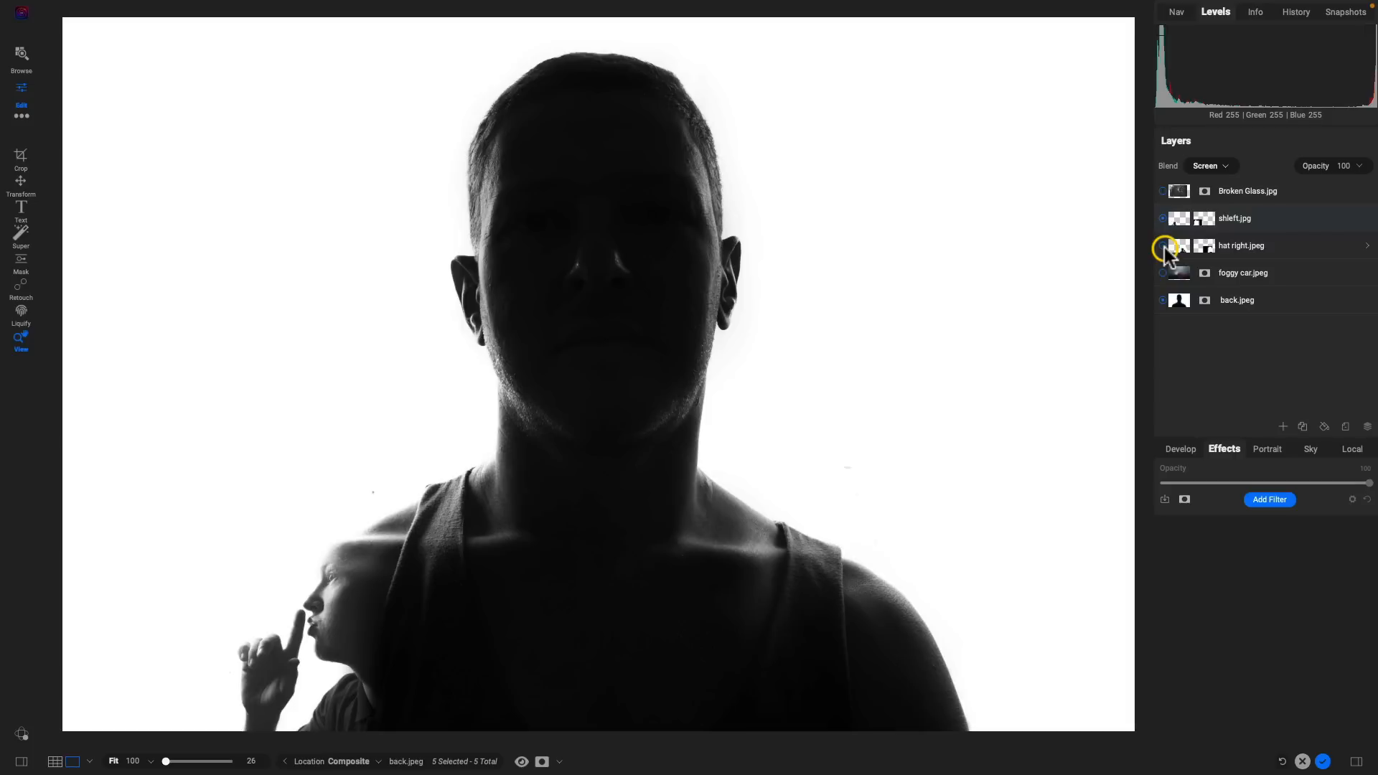
{"action": "left_click", "coordinate": [1163, 218]}
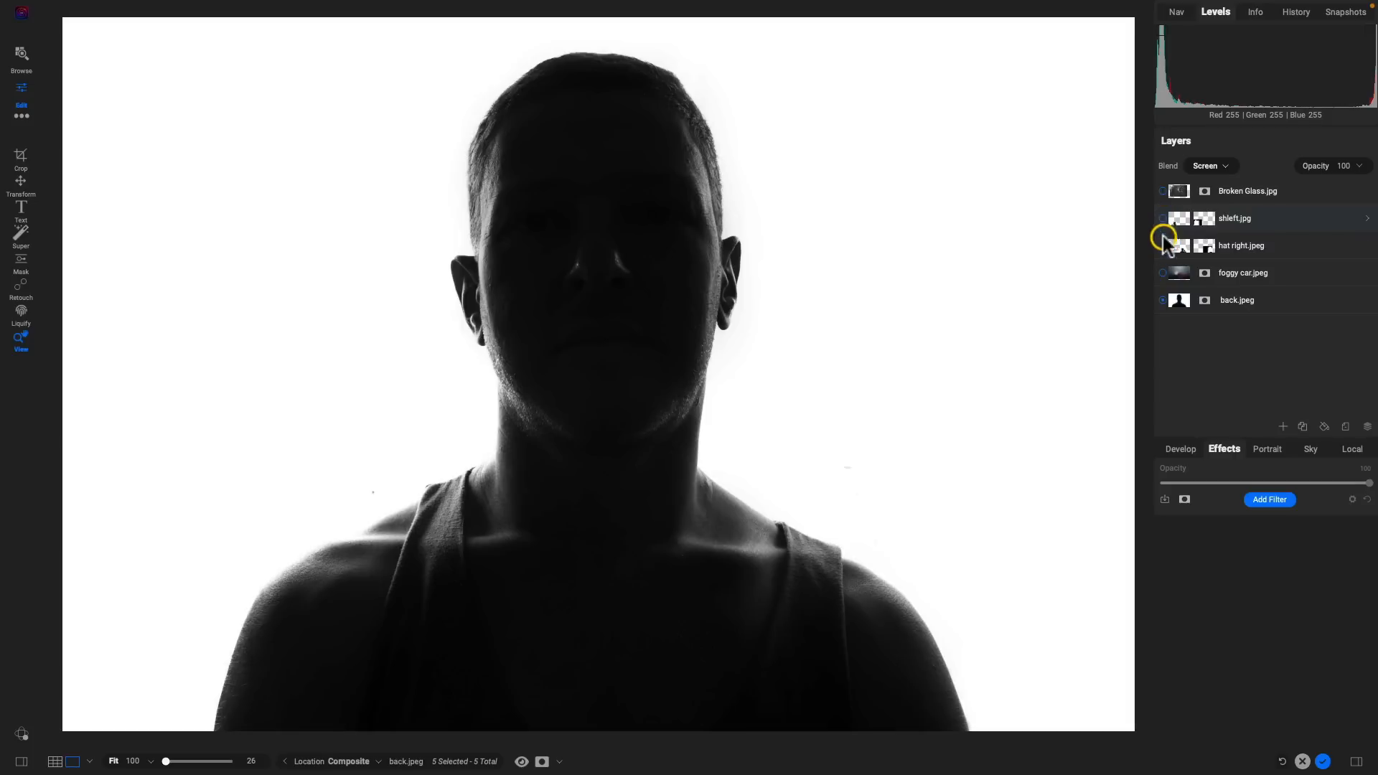
{"action": "left_click", "coordinate": [1163, 273]}
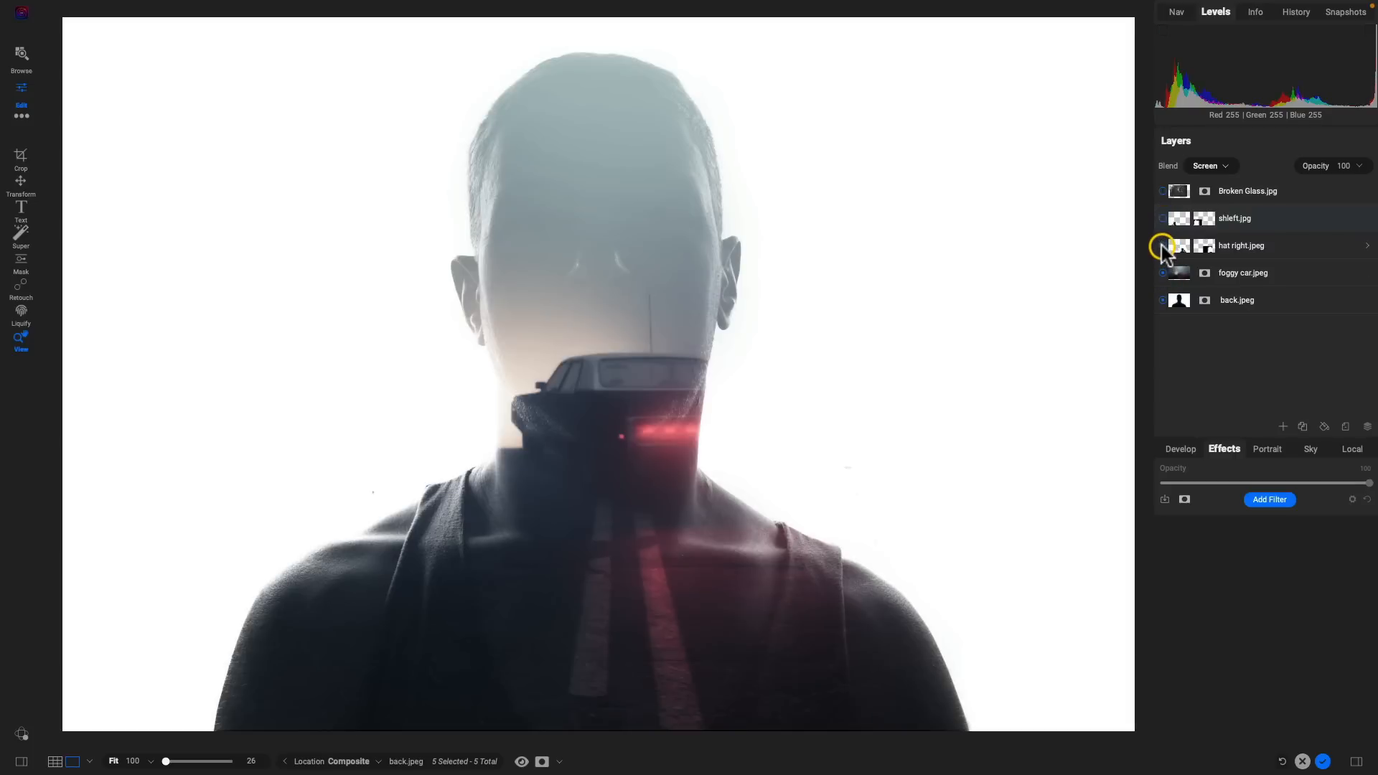
{"action": "left_click", "coordinate": [1162, 245]}
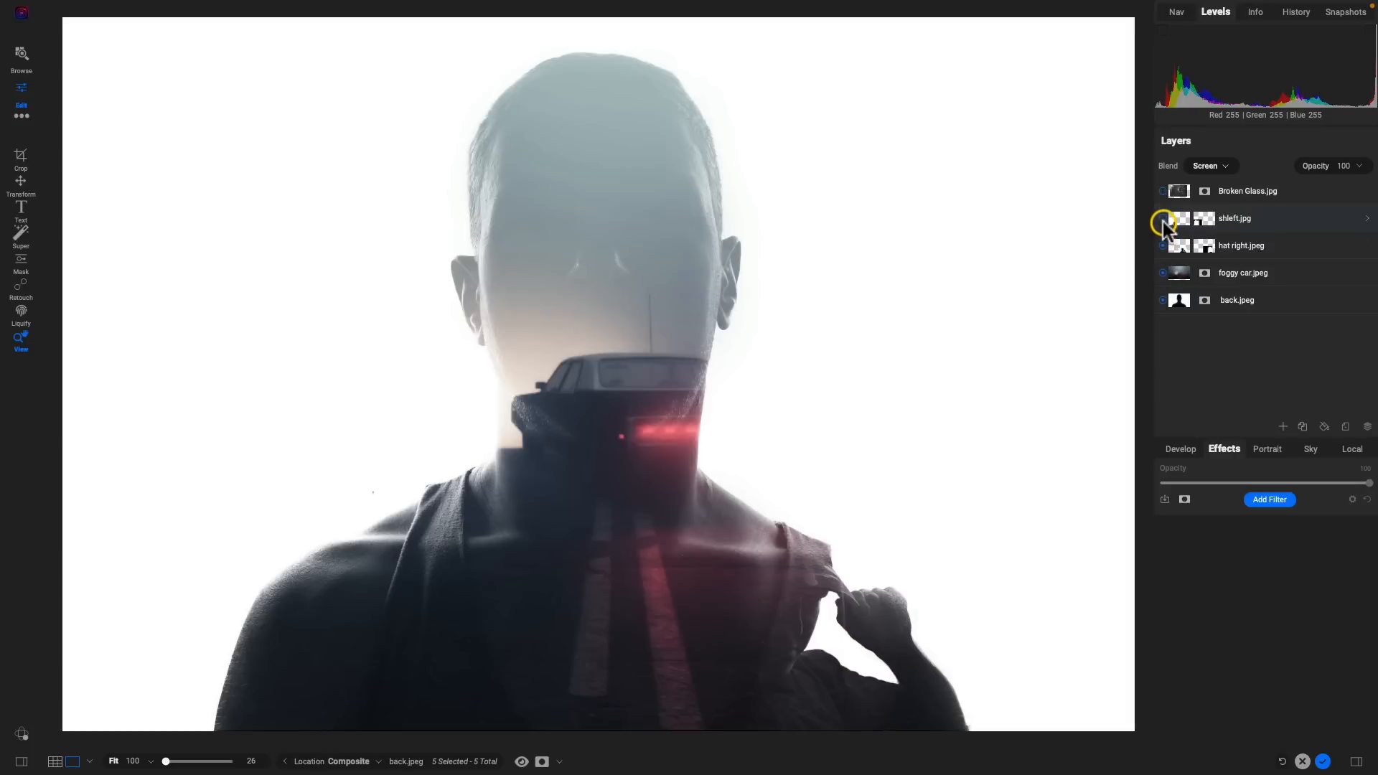
{"action": "left_click", "coordinate": [1162, 218]}
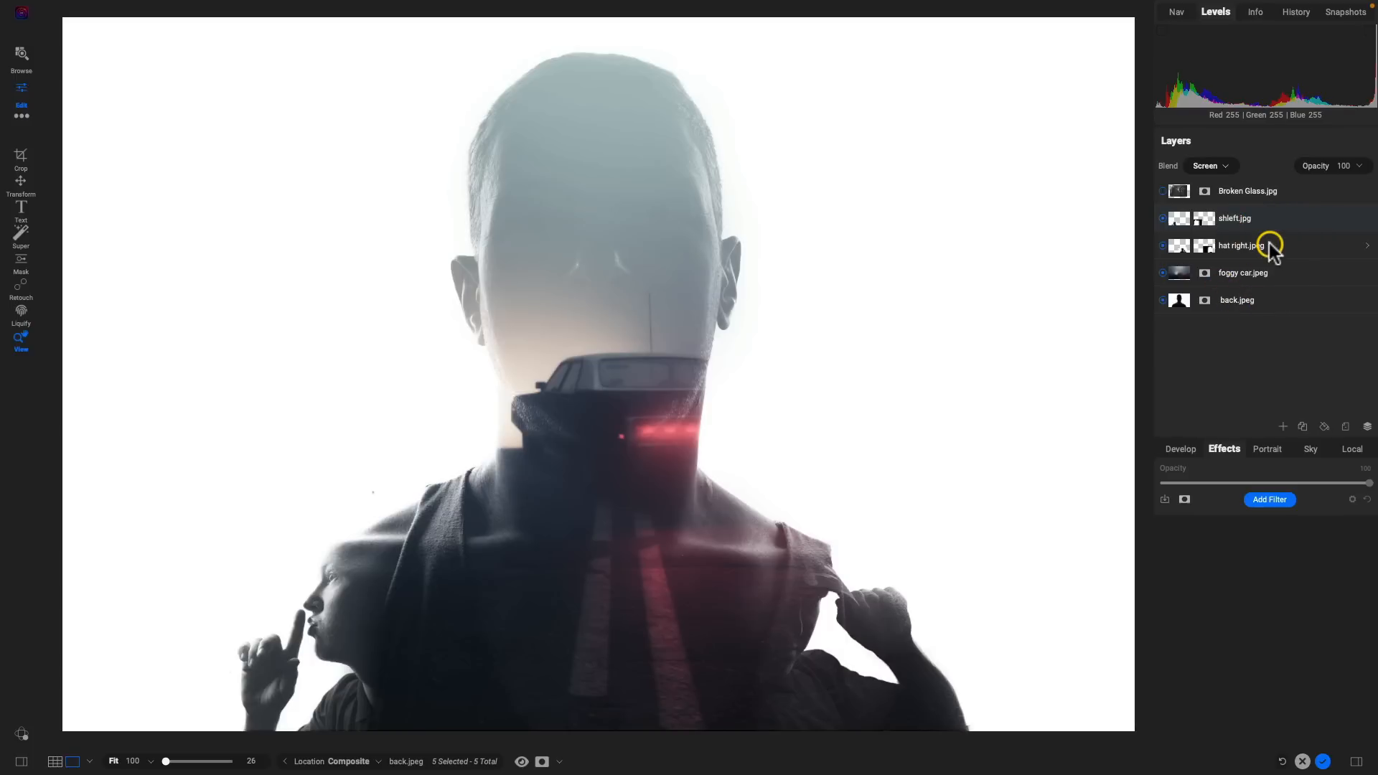
{"action": "left_click", "coordinate": [1162, 191]}
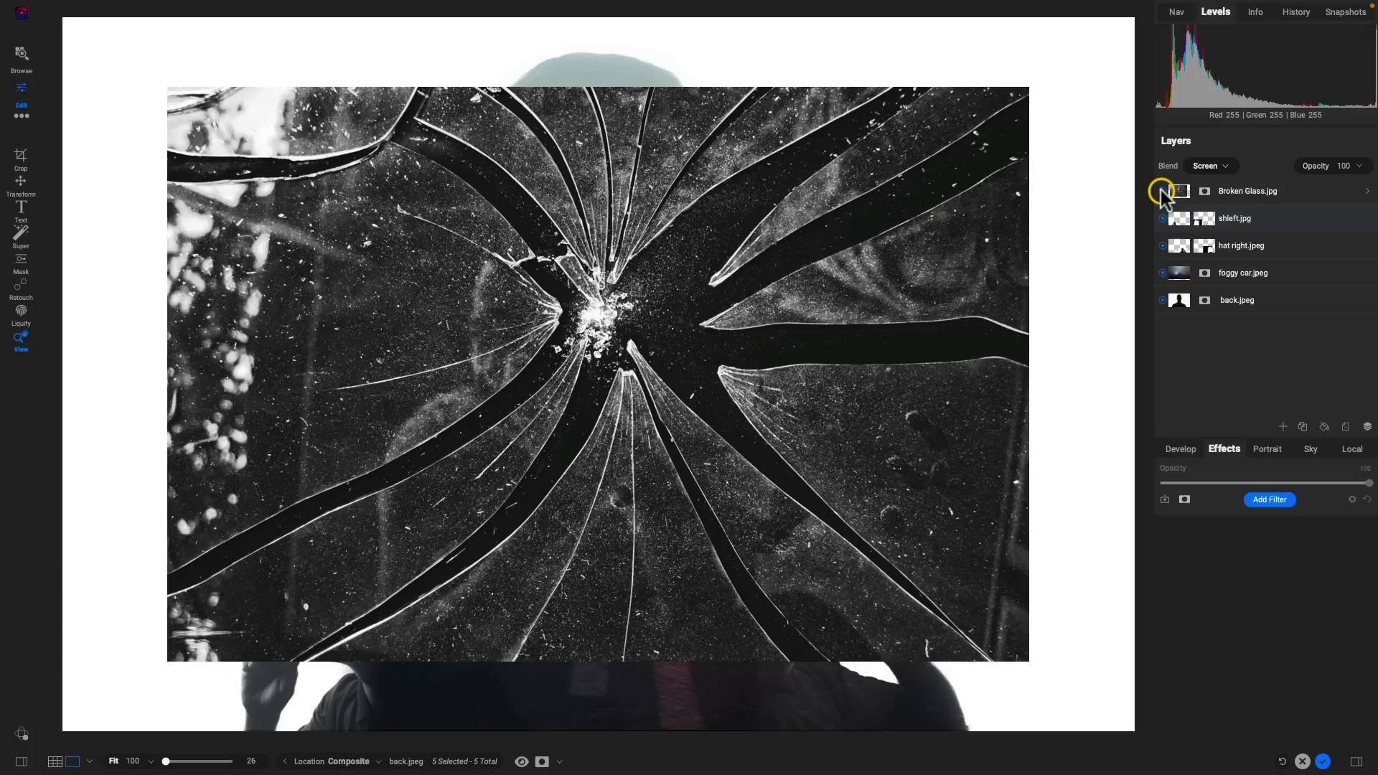
{"action": "left_click", "coordinate": [1161, 191]}
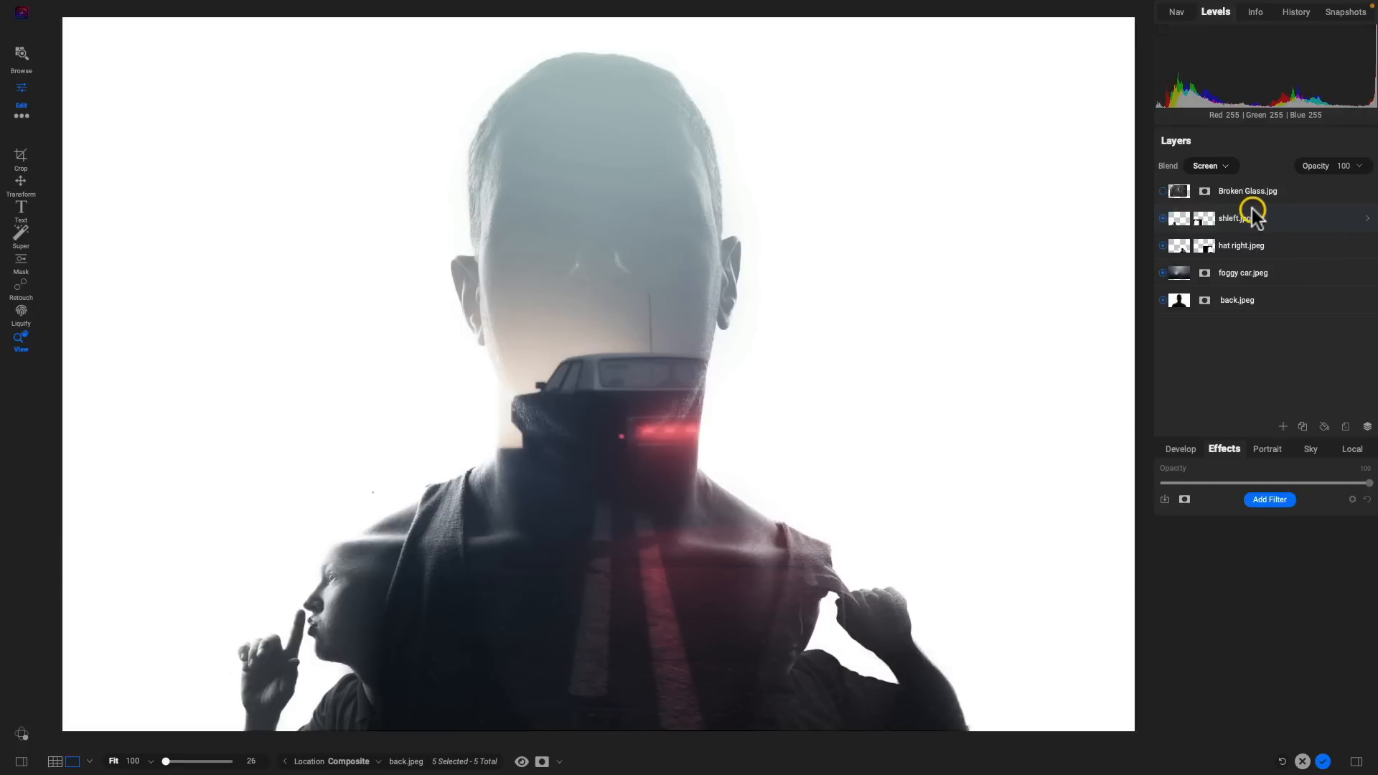
Apply the Morning Person style to the foggy car.jpeg layer's LUTs filter, and compare the image with the filter off and on.
{"action": "left_click", "coordinate": [1367, 272]}
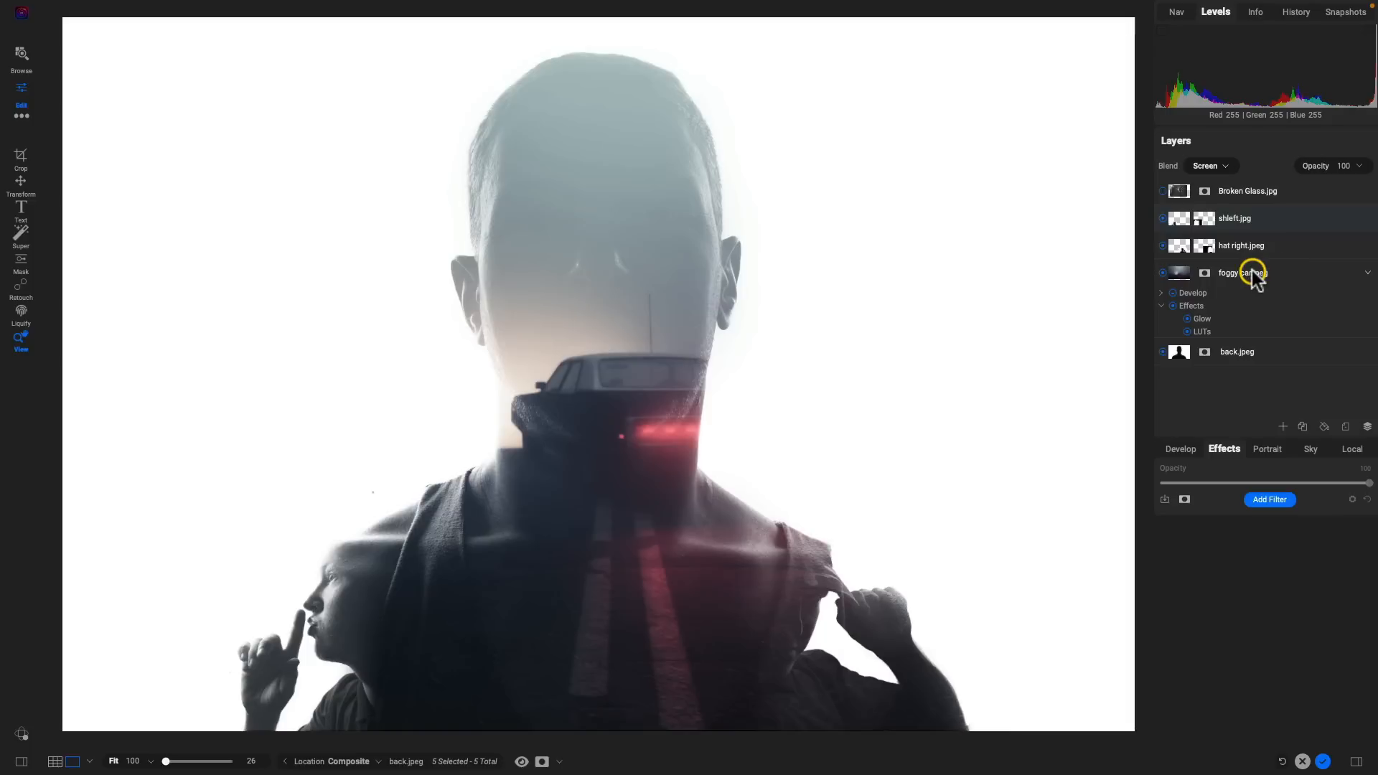
{"action": "left_click", "coordinate": [1204, 332]}
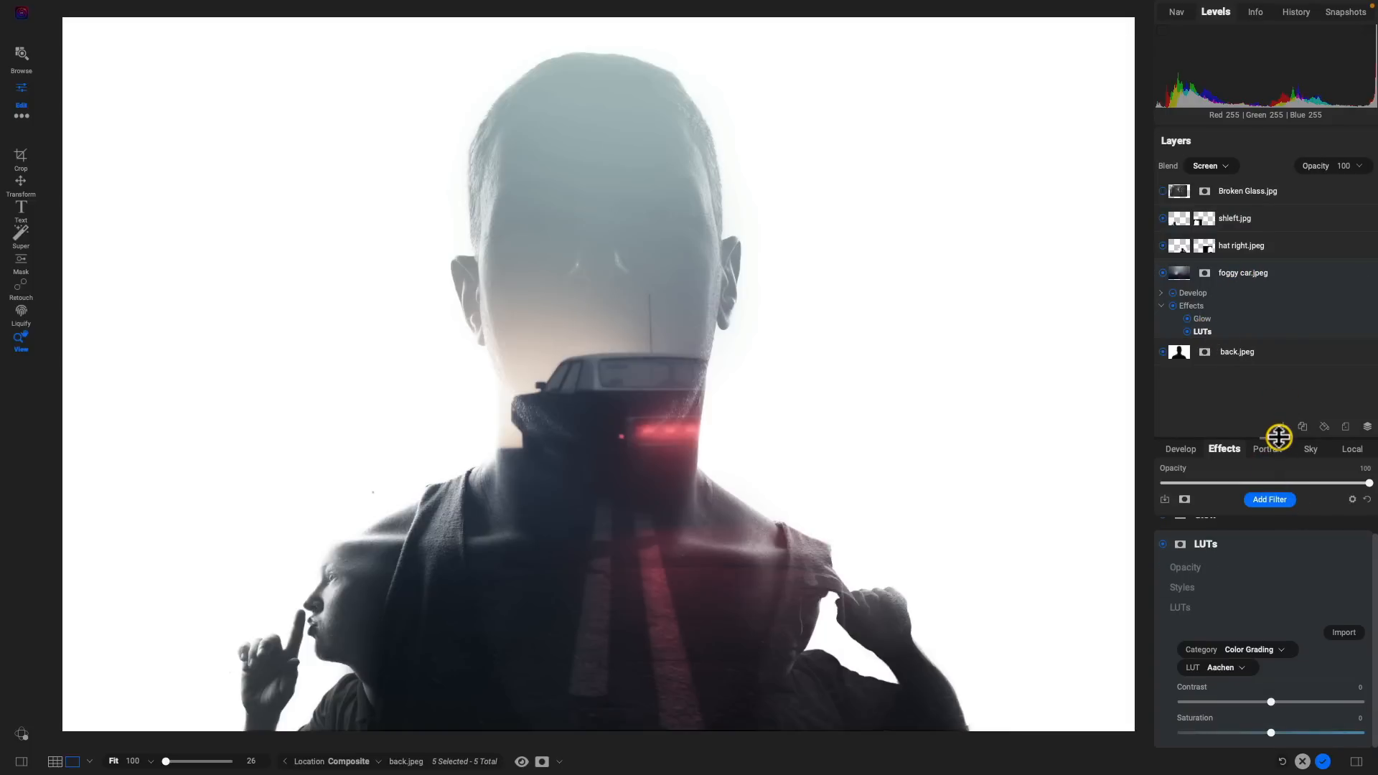
{"action": "left_click_drag", "start_coordinate": [1277, 434], "coordinate": [1257, 325]}
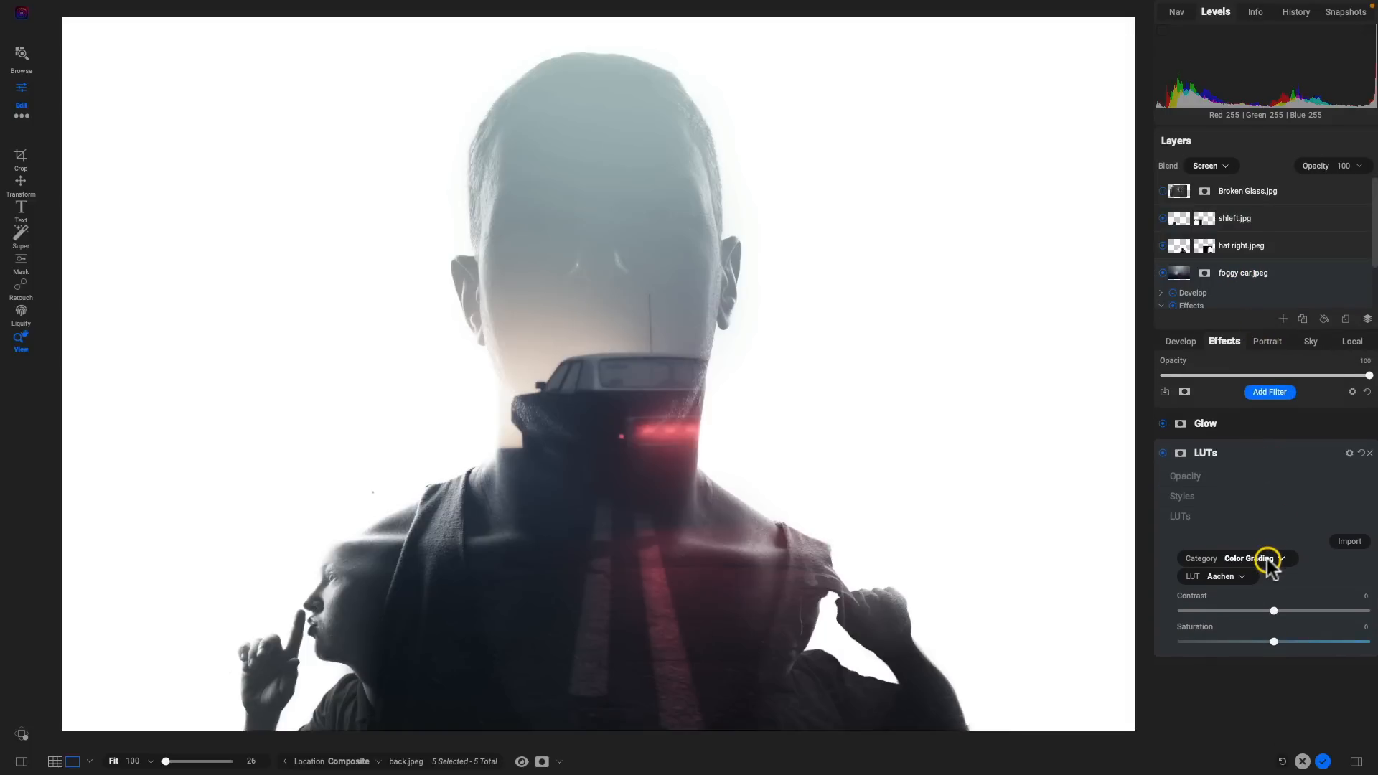
{"action": "left_click", "coordinate": [1336, 503]}
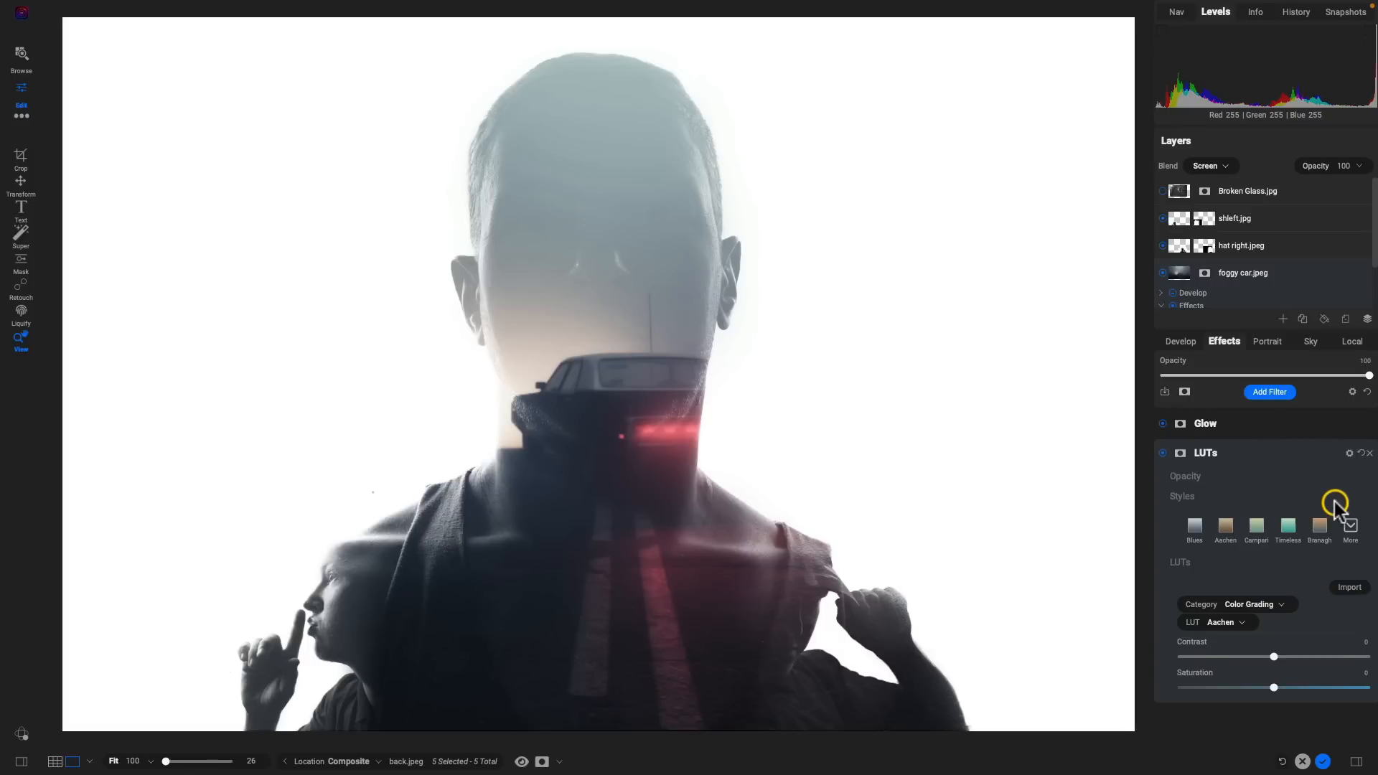
{"action": "left_click", "coordinate": [1350, 530]}
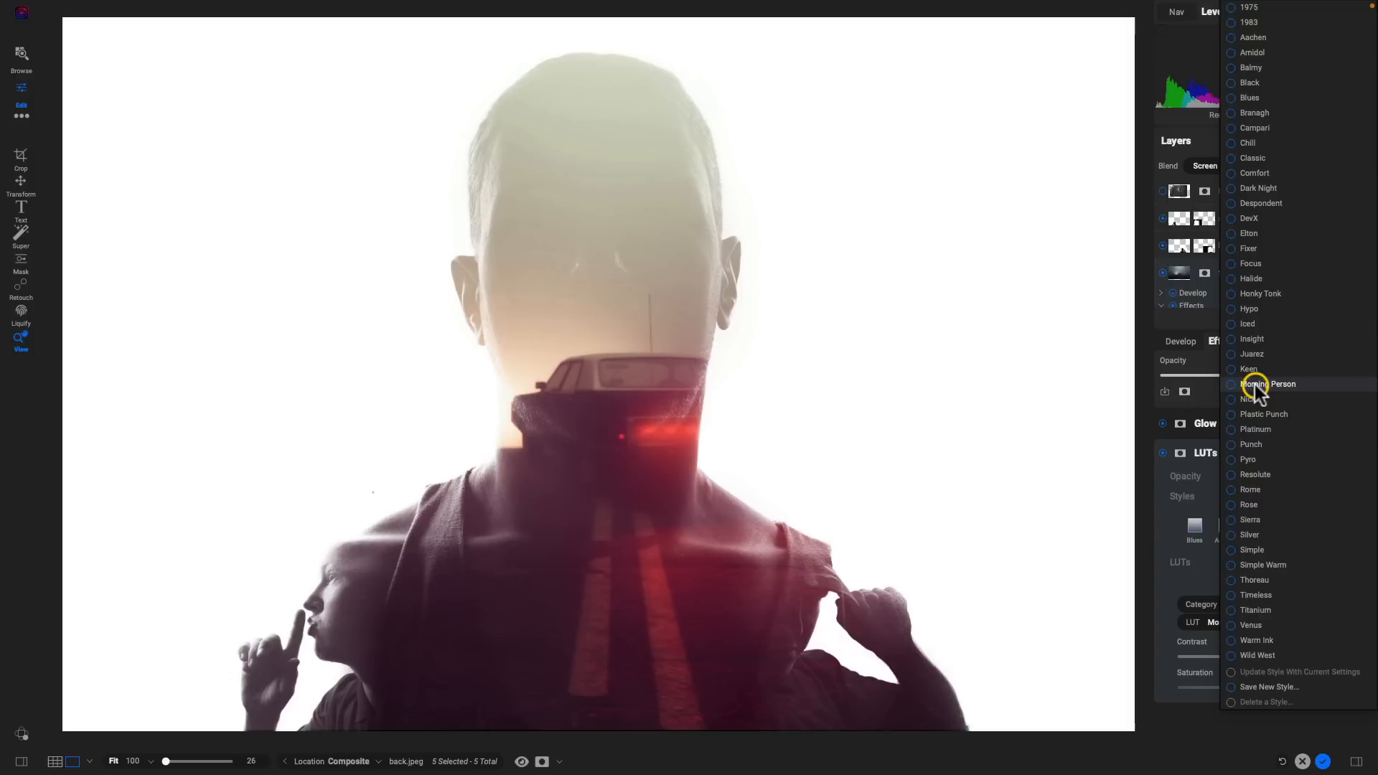
{"action": "left_click", "coordinate": [1254, 385]}
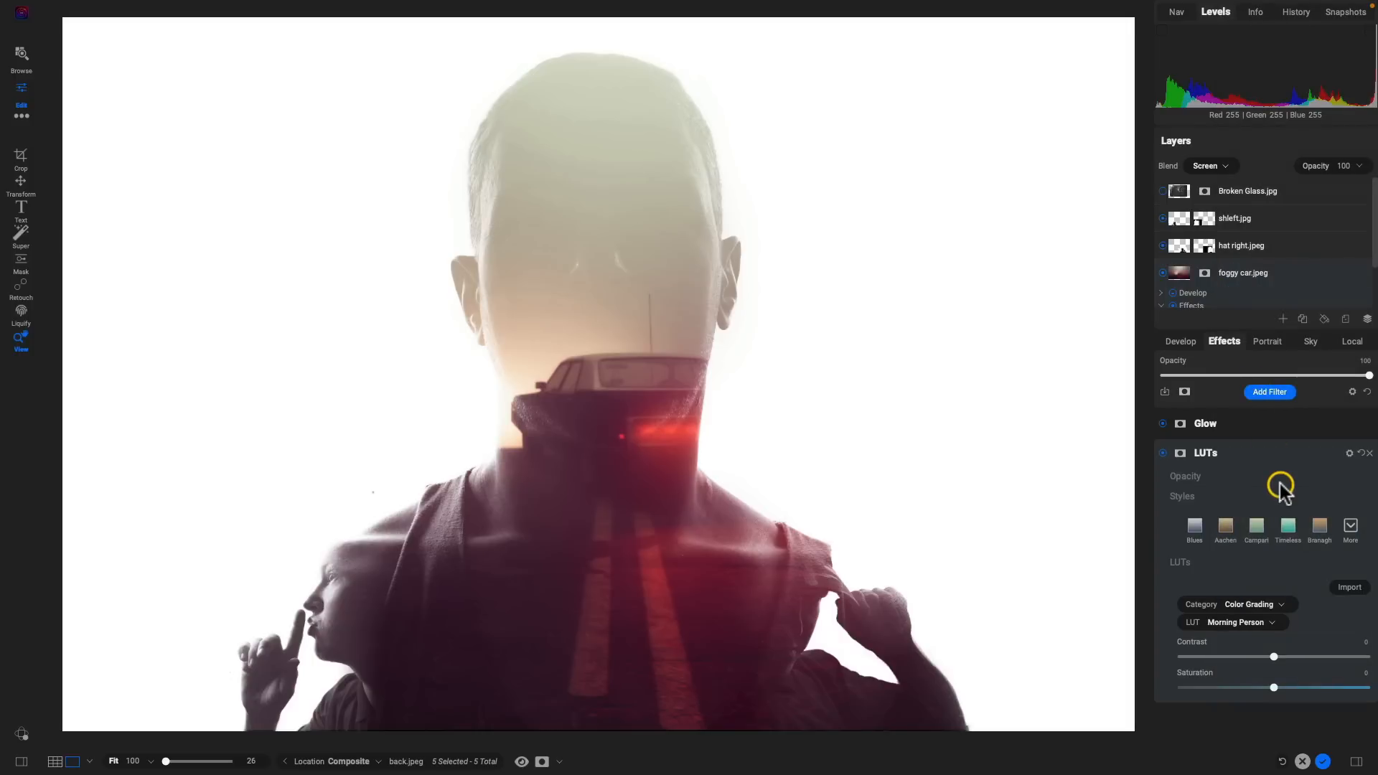
{"action": "left_click", "coordinate": [1163, 453]}
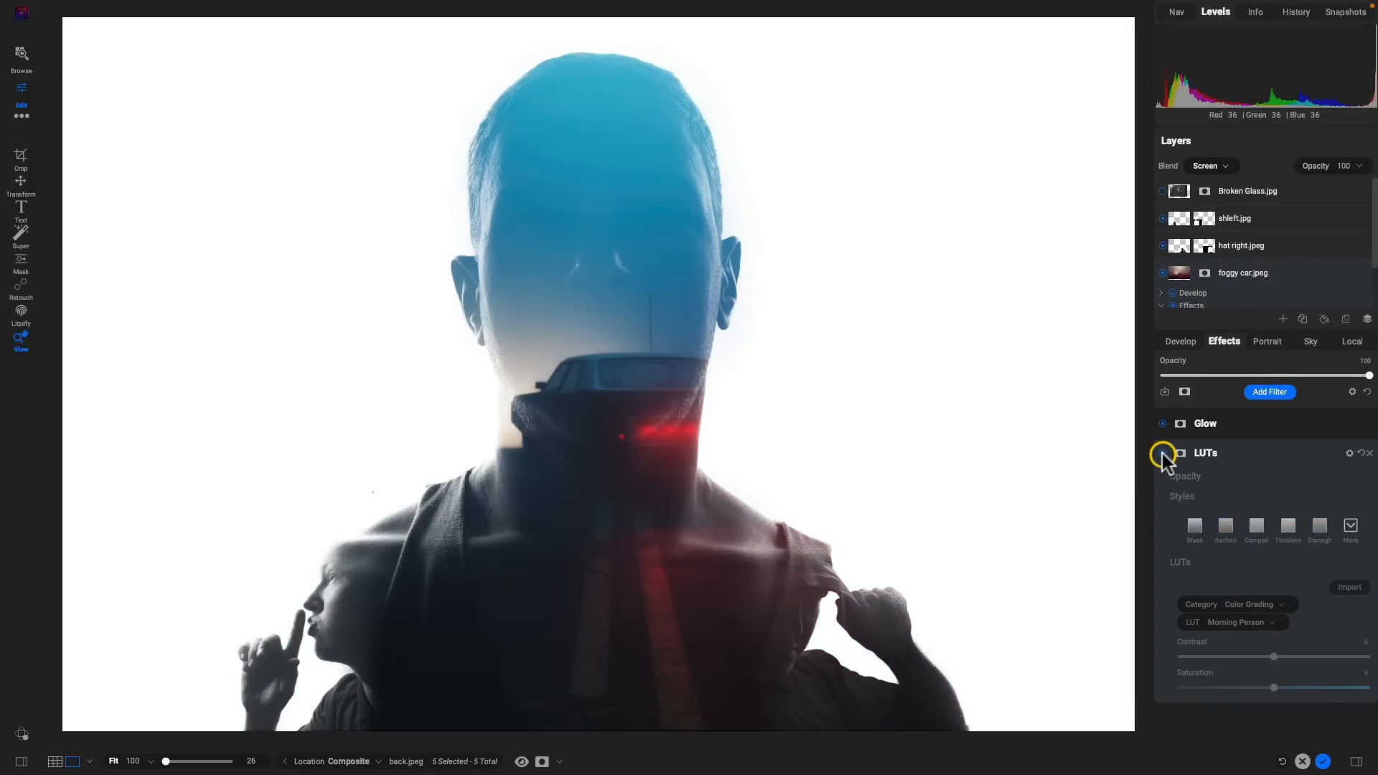
{"action": "left_click", "coordinate": [1162, 453]}
{"action": "left_click", "coordinate": [1162, 453]}
{"action": "left_click", "coordinate": [1163, 452]}
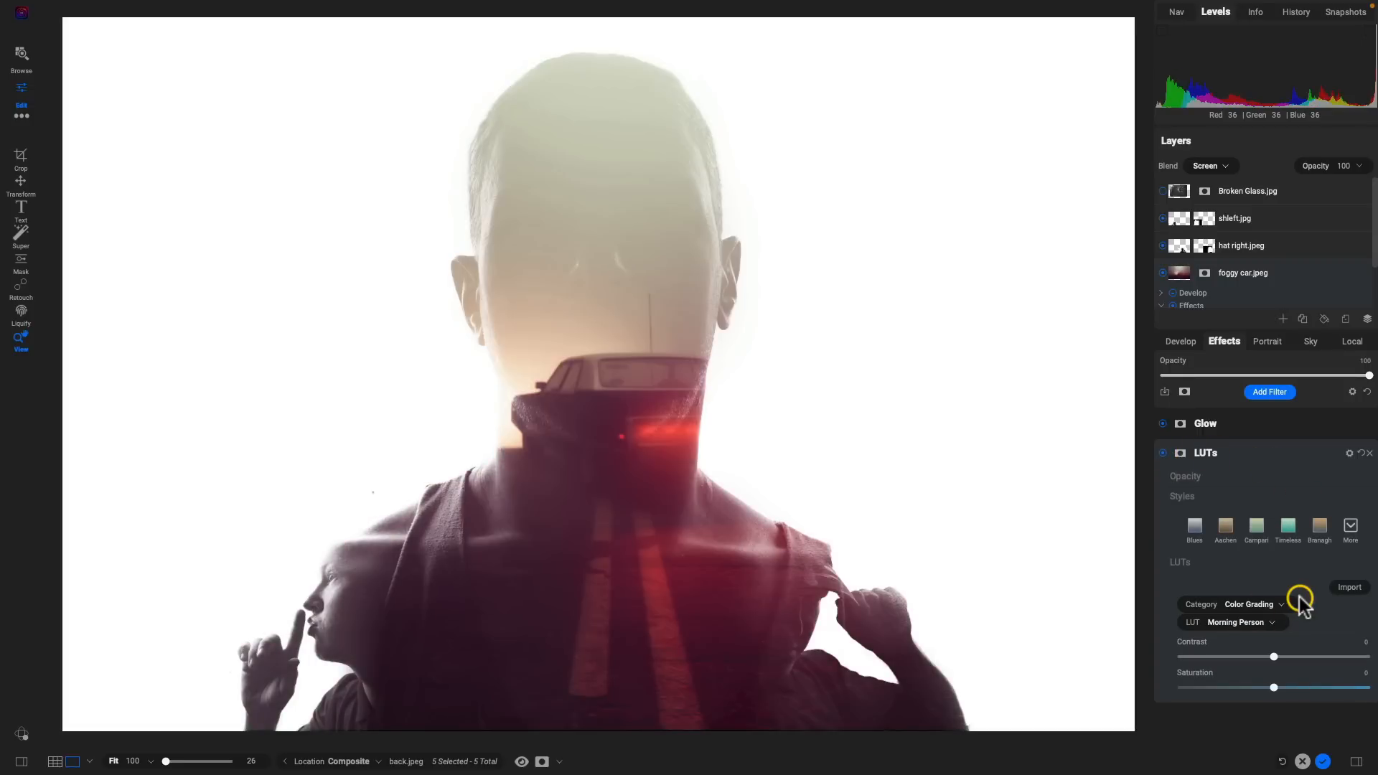
Review the foggy car.jpeg layer's Develop and Glow settings, and compare the image with its effects off and on.
{"action": "left_click_drag", "start_coordinate": [1279, 331], "coordinate": [1279, 386]}
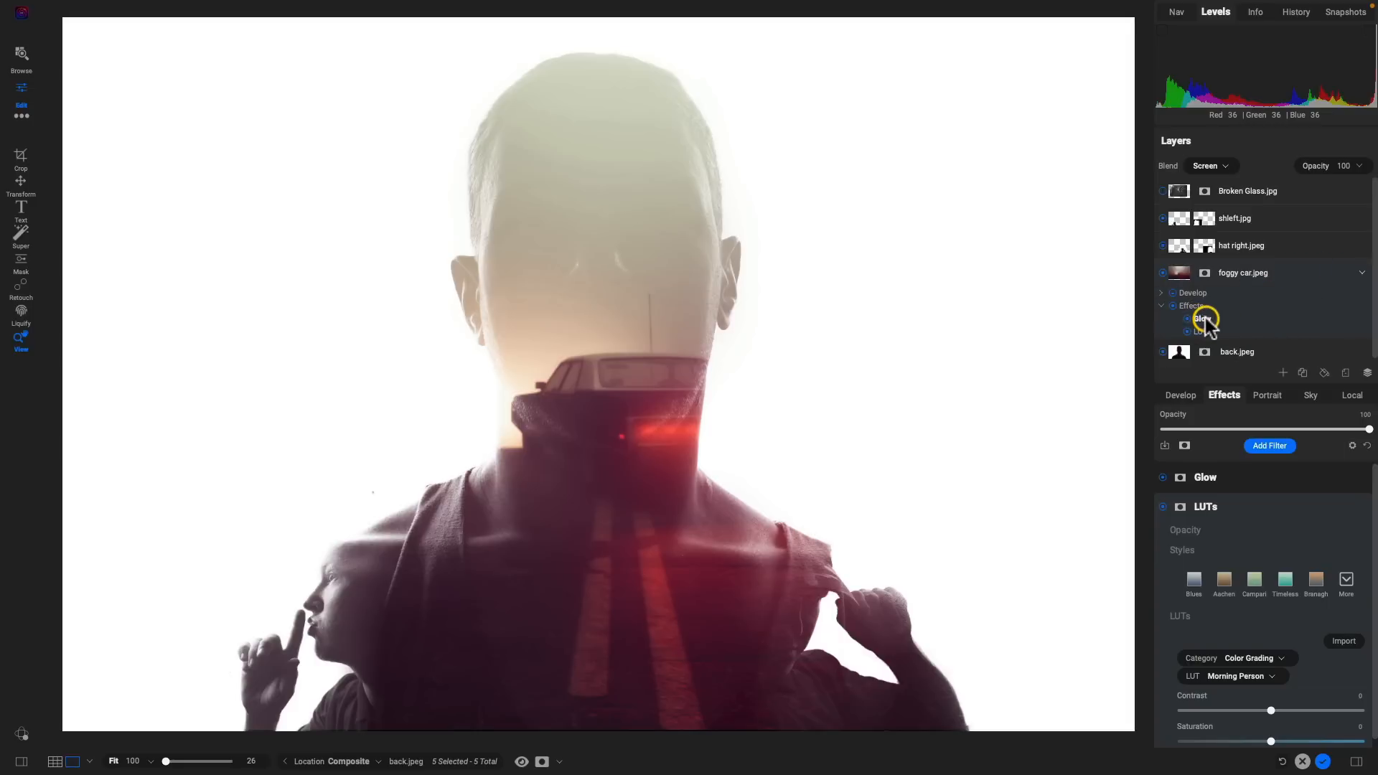
{"action": "left_click", "coordinate": [1188, 291]}
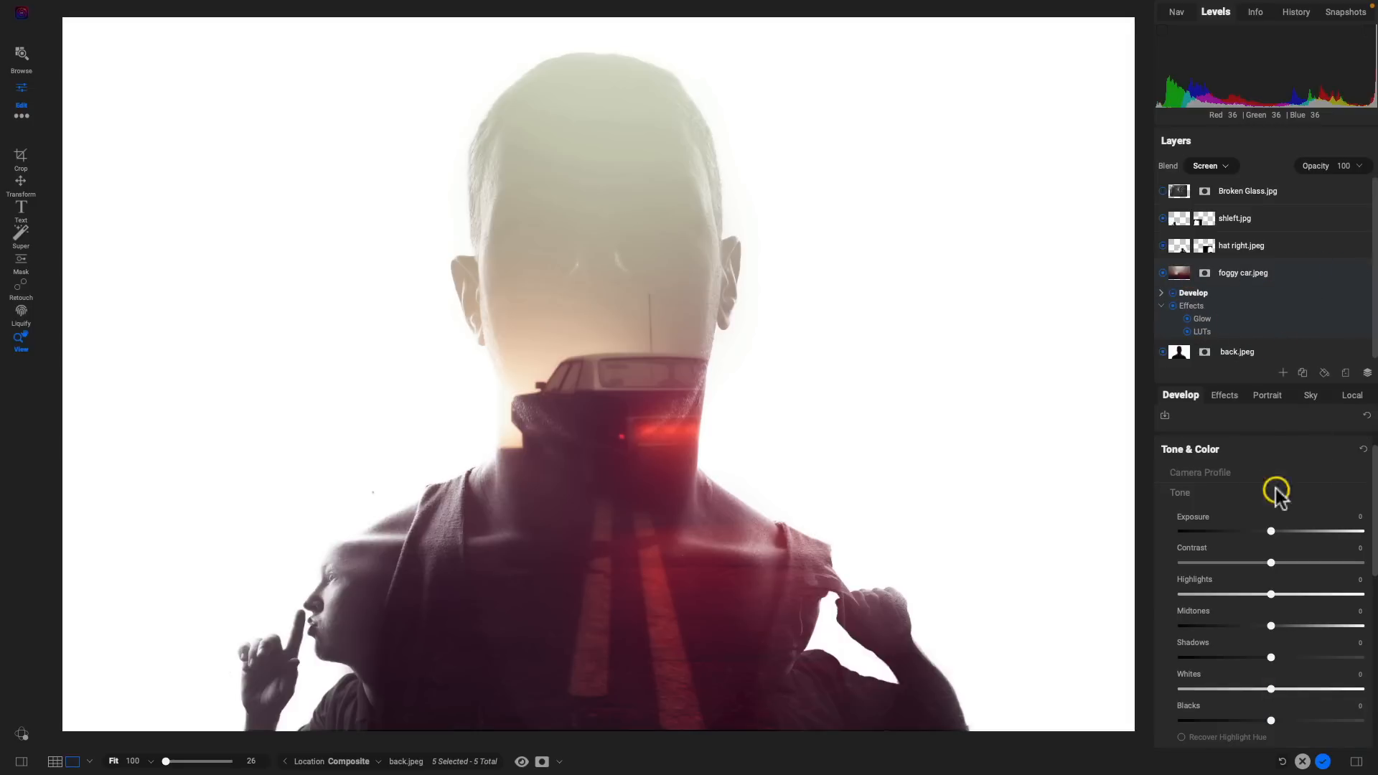
{"action": "left_click", "coordinate": [1191, 306]}
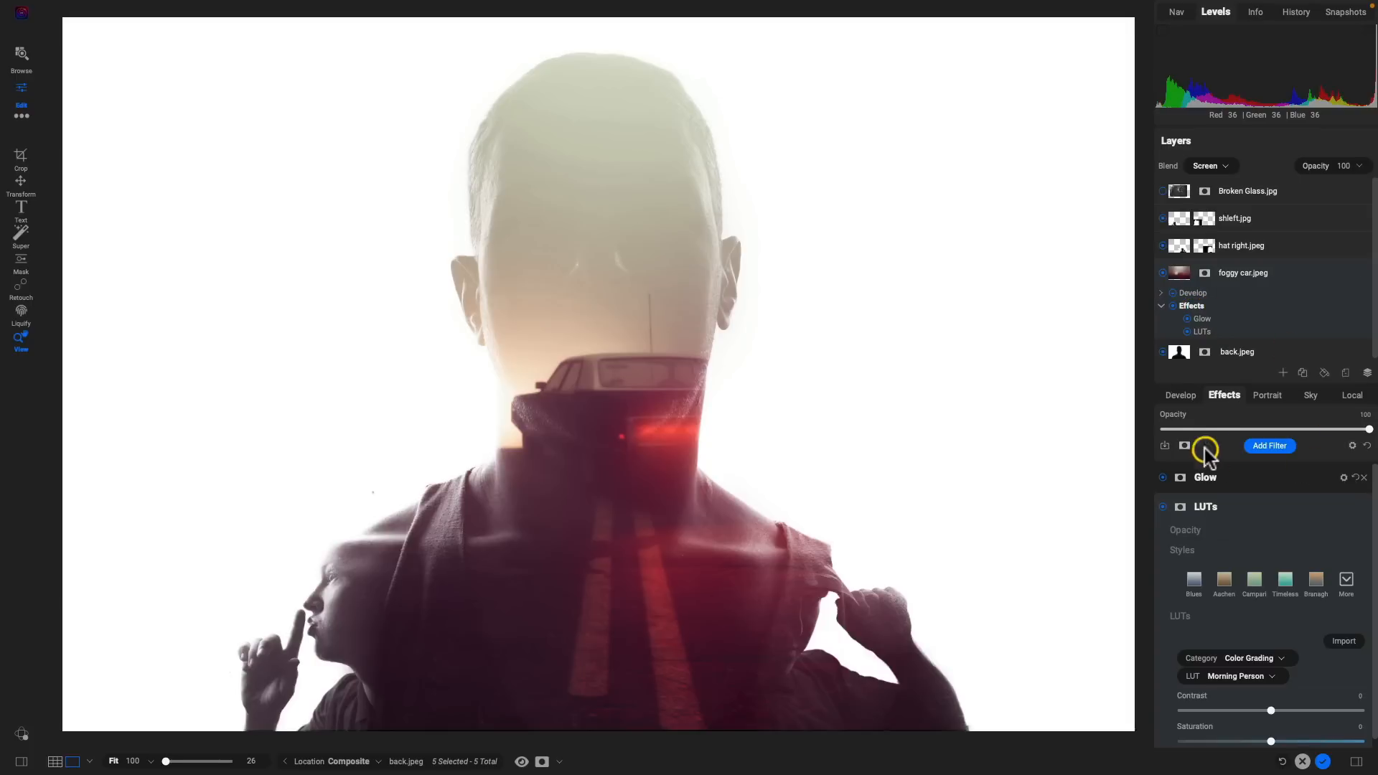
{"action": "left_click", "coordinate": [1202, 318]}
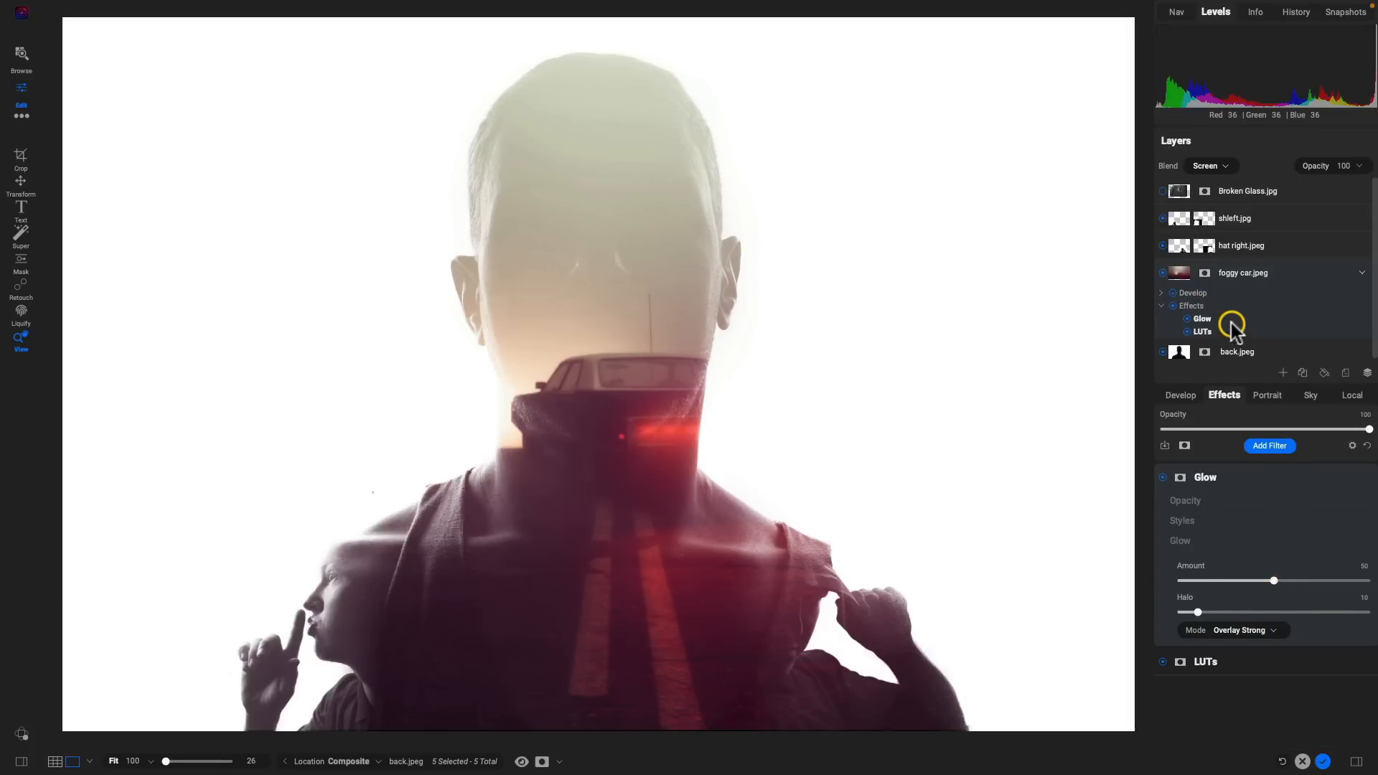
{"action": "left_click", "coordinate": [1172, 307]}
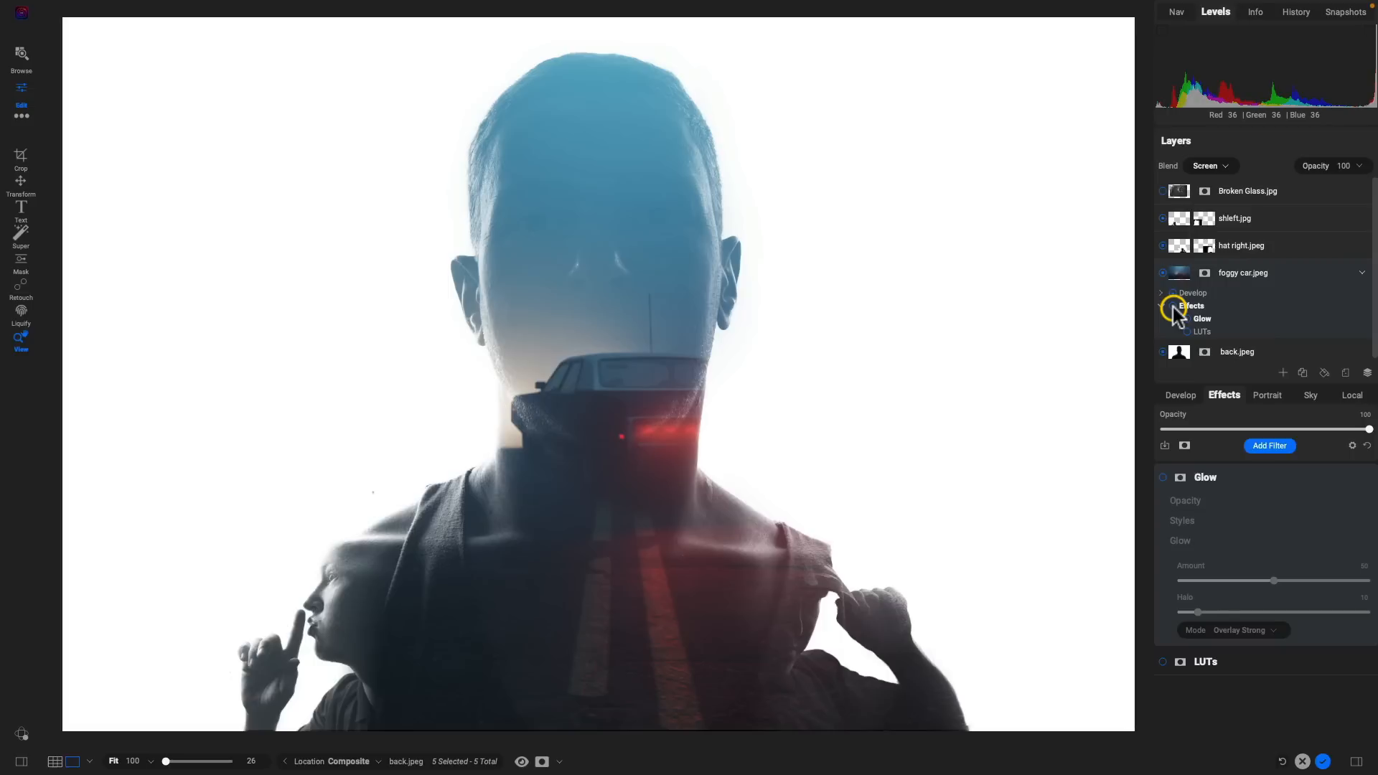
{"action": "left_click", "coordinate": [1173, 307]}
{"action": "left_click", "coordinate": [1161, 305]}
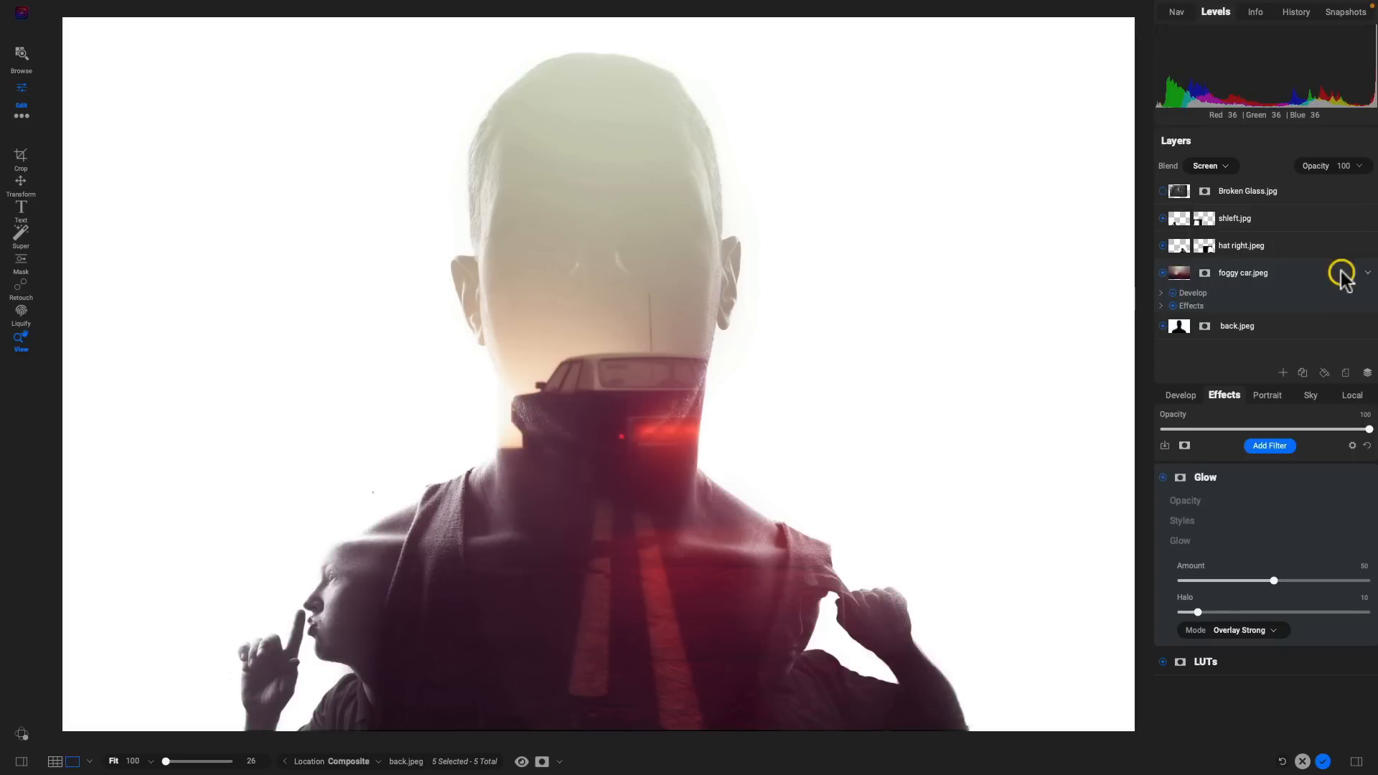
{"action": "left_click", "coordinate": [1366, 273]}
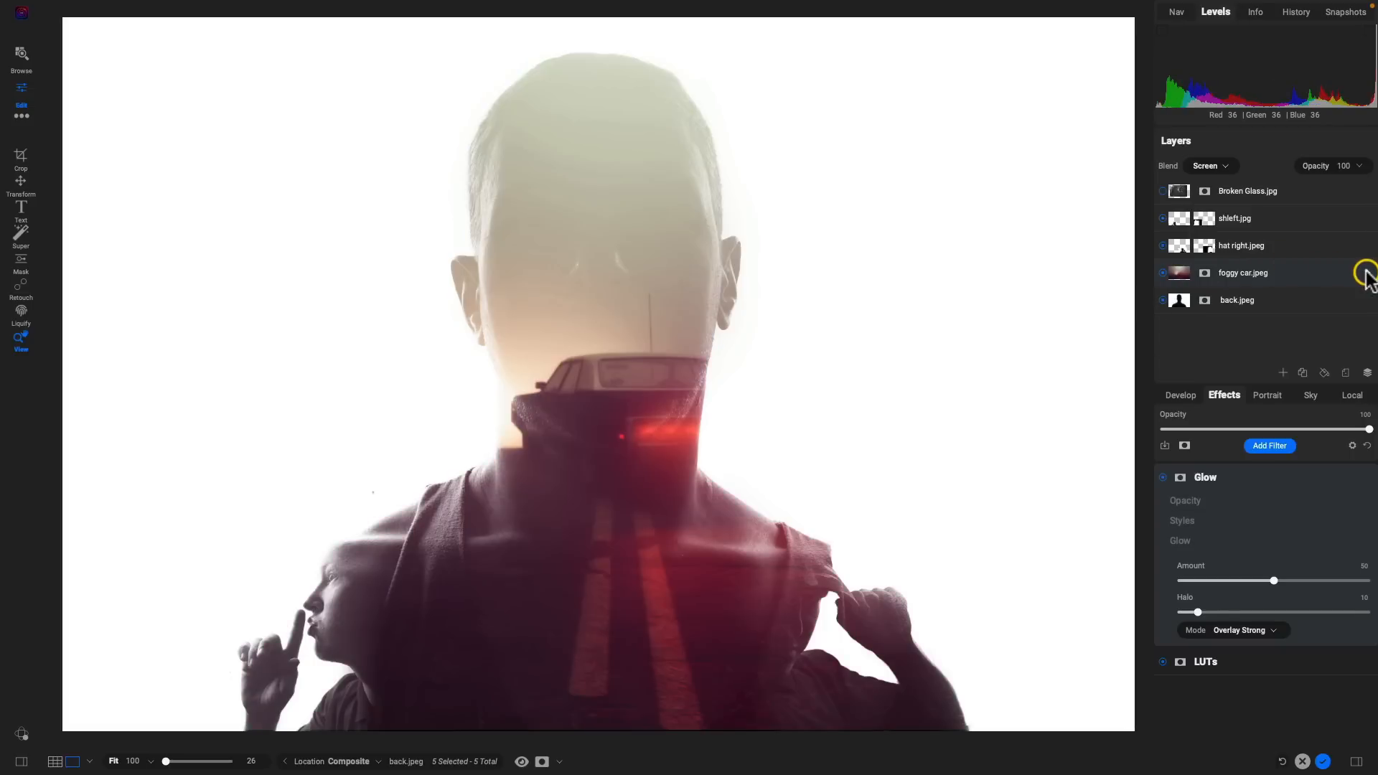
Create a new stamped layer above shleft.jpg, hide the original shleft.jpg, hat right.jpeg and foggy car.jpeg layers, and check the stamped layer's visibility.
{"action": "left_click", "coordinate": [1289, 216]}
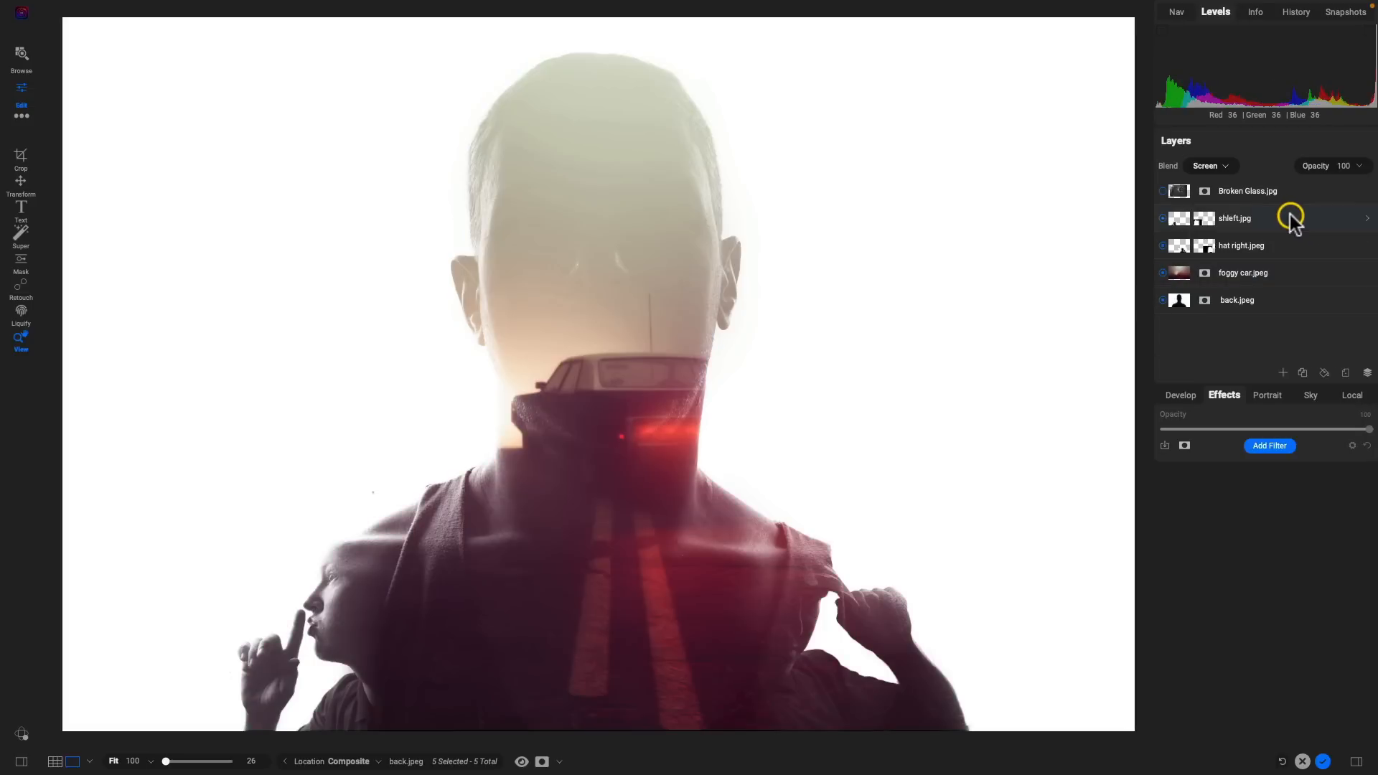
{"action": "right_click", "coordinate": [1290, 215]}
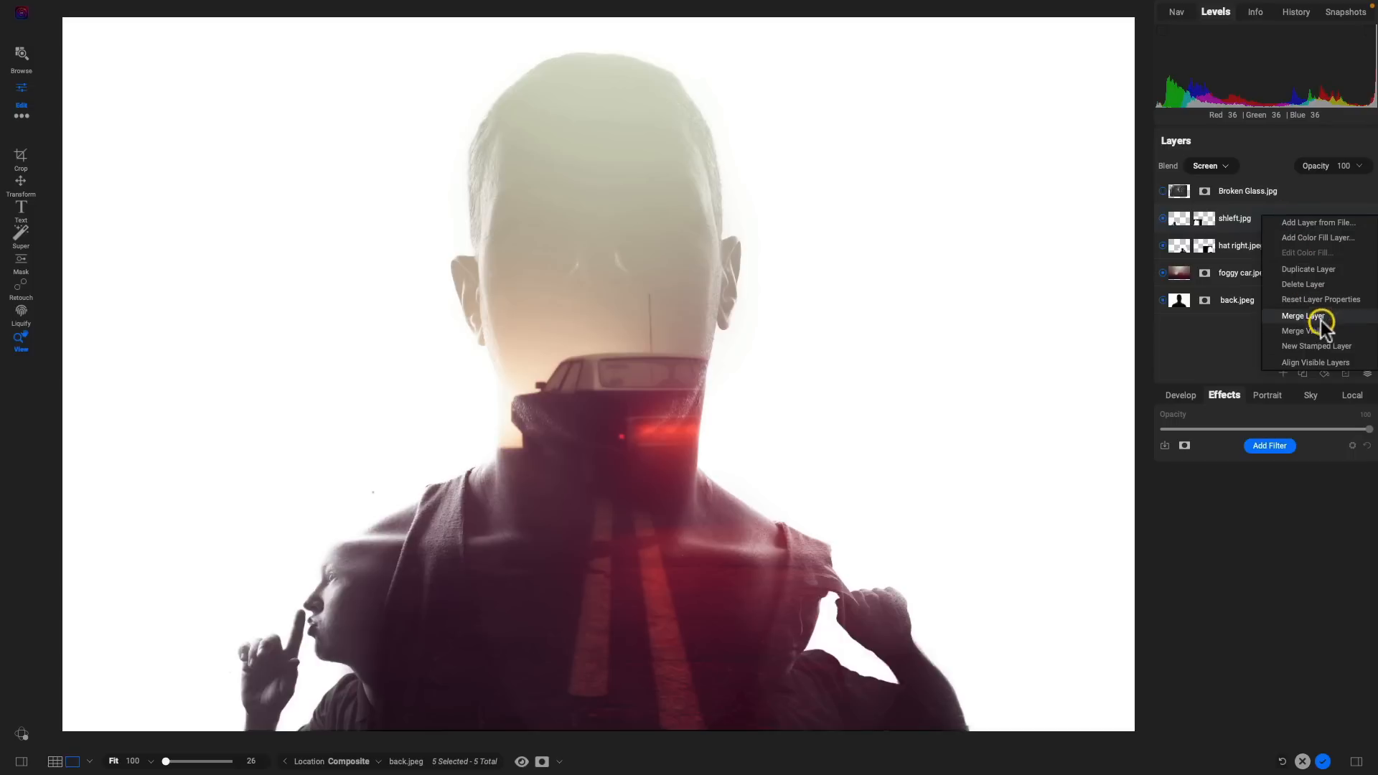
{"action": "left_click", "coordinate": [1324, 344]}
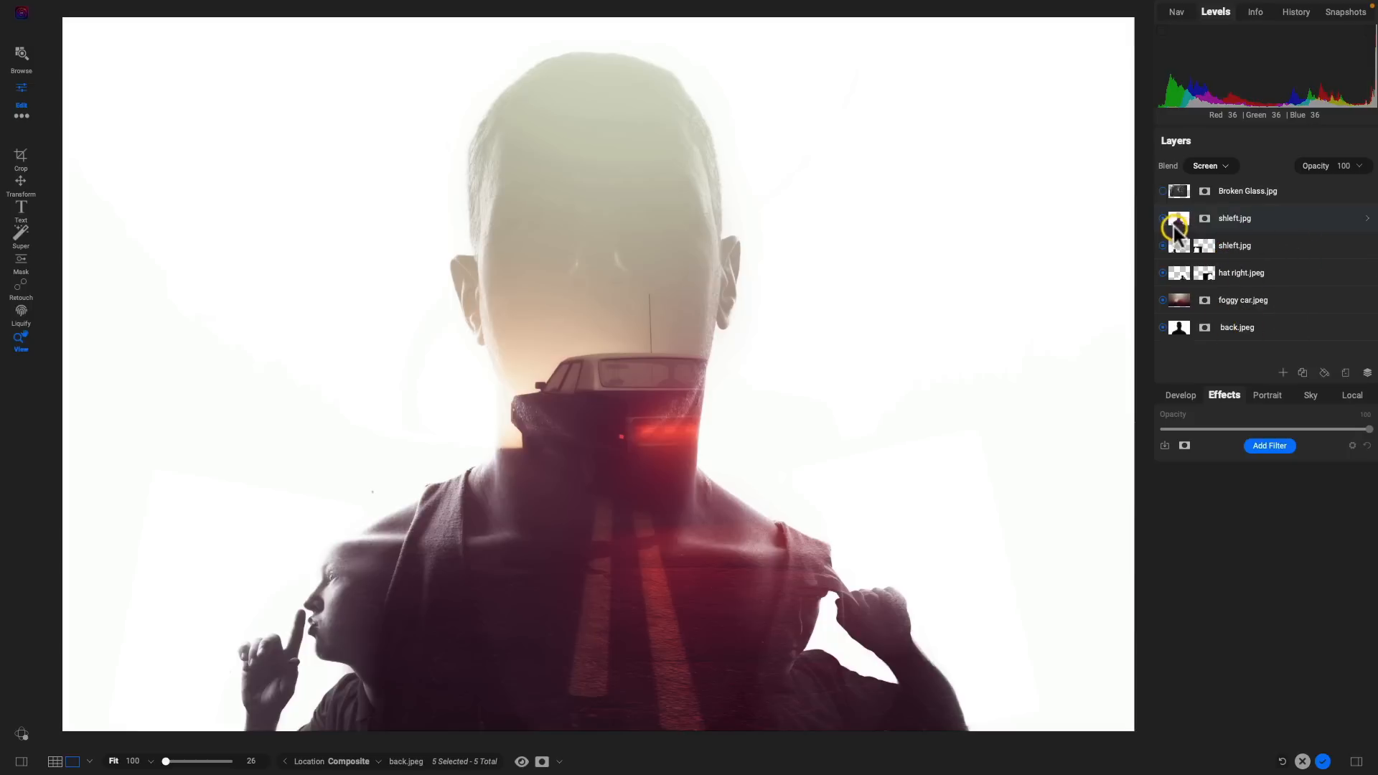
{"action": "left_click", "coordinate": [1162, 246]}
{"action": "left_click", "coordinate": [1161, 219]}
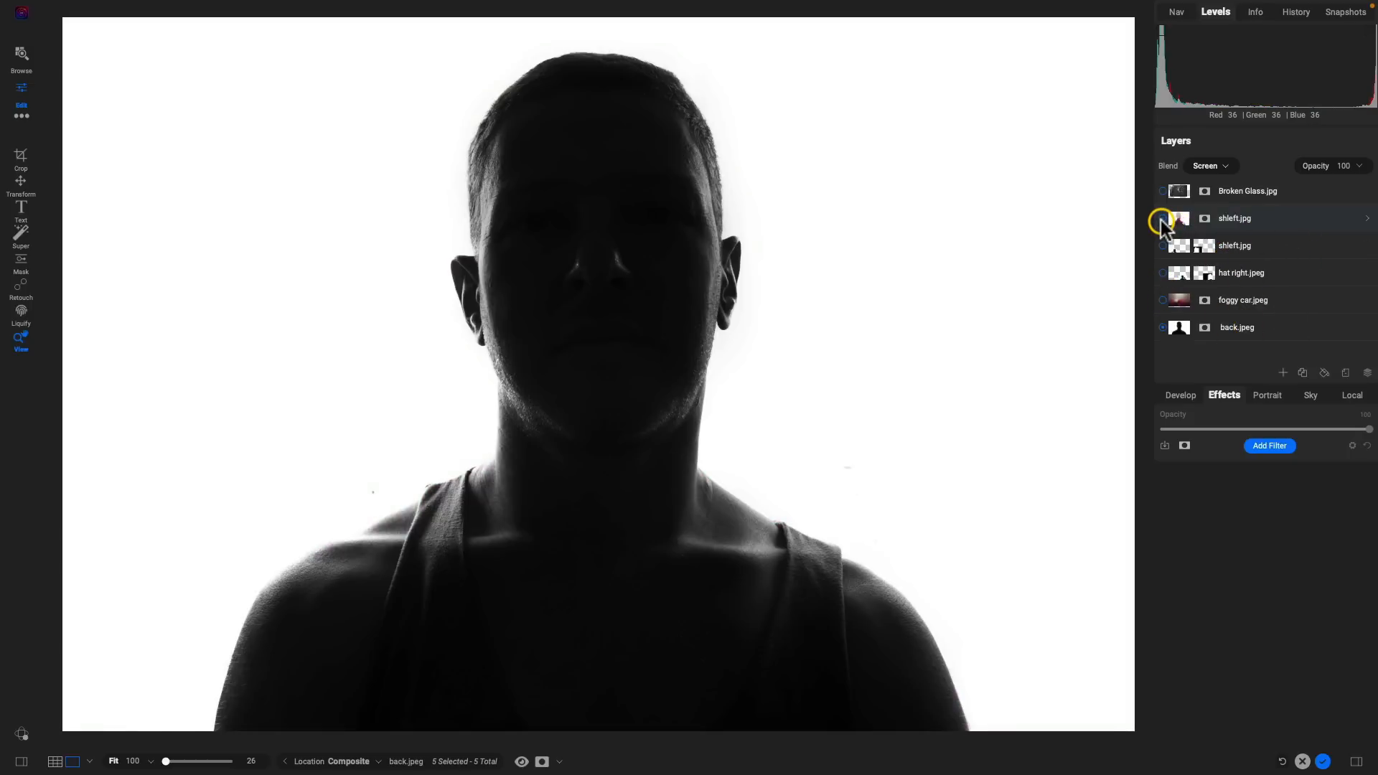
{"action": "left_click", "coordinate": [1160, 220]}
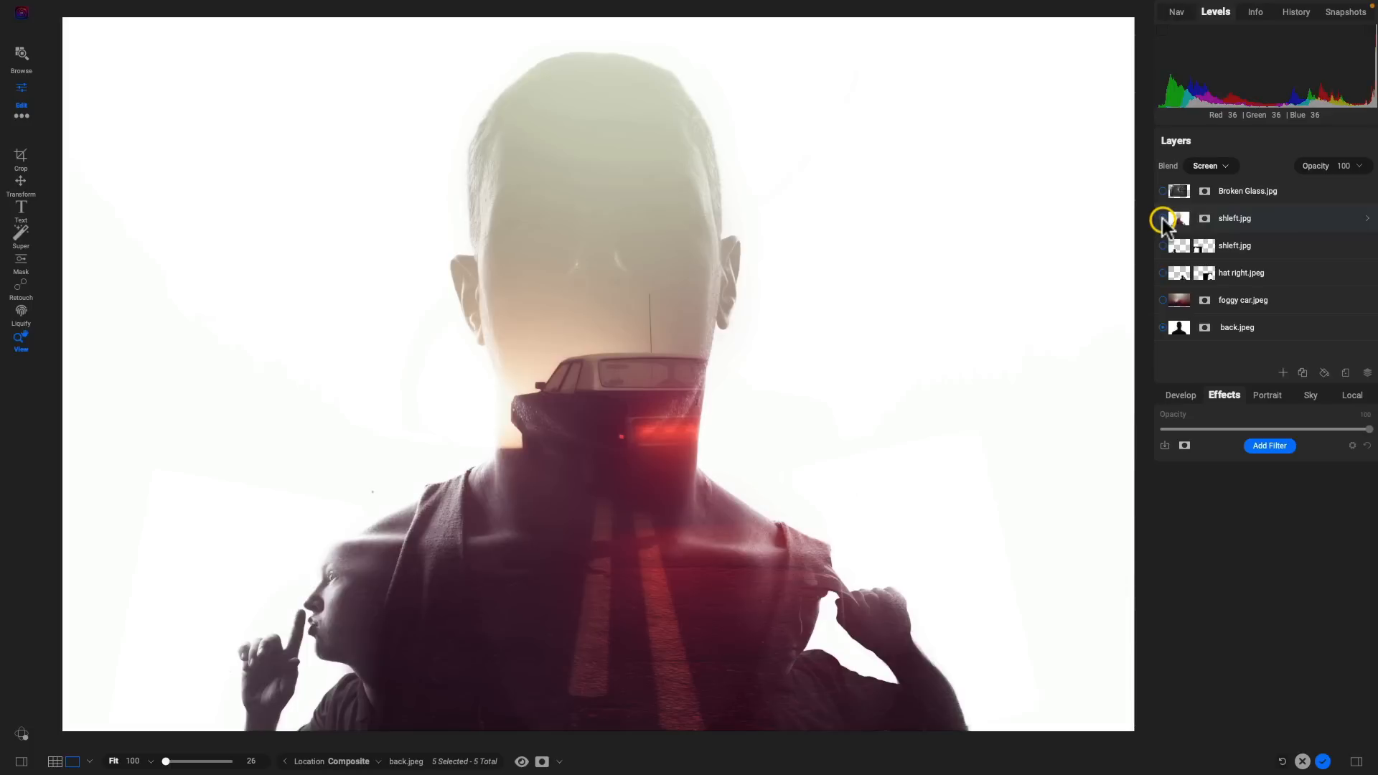
Compare the image with the stamped shleft.jpg layer off and on, and show the original shleft.jpg, hat right.jpeg and foggy car.jpeg layers again.
{"action": "left_click", "coordinate": [1162, 219]}
{"action": "left_click", "coordinate": [1162, 219]}
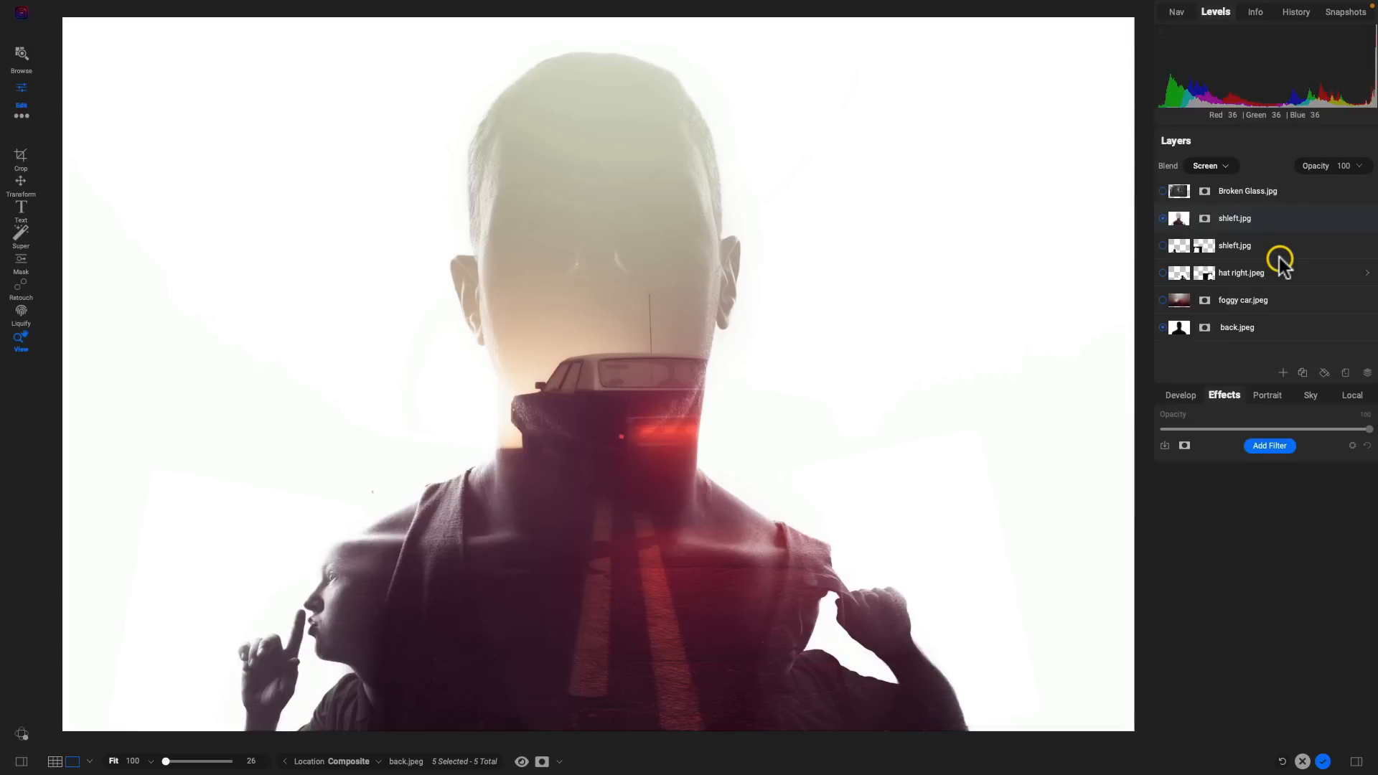
{"action": "left_click", "coordinate": [1162, 246]}
{"action": "left_click", "coordinate": [1162, 274]}
{"action": "left_click", "coordinate": [1162, 301]}
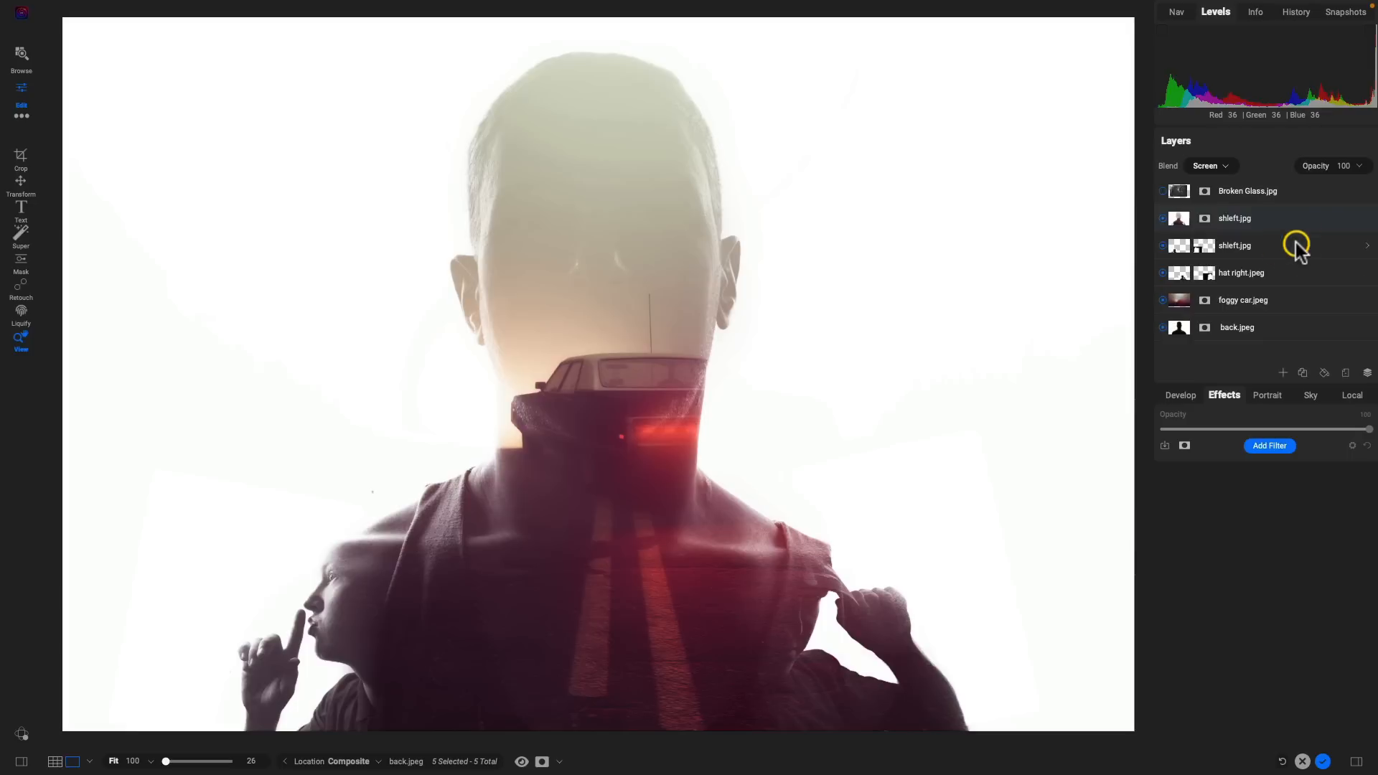
Rename the stamped layer as Complete base.
{"action": "double_click", "coordinate": [1249, 218]}
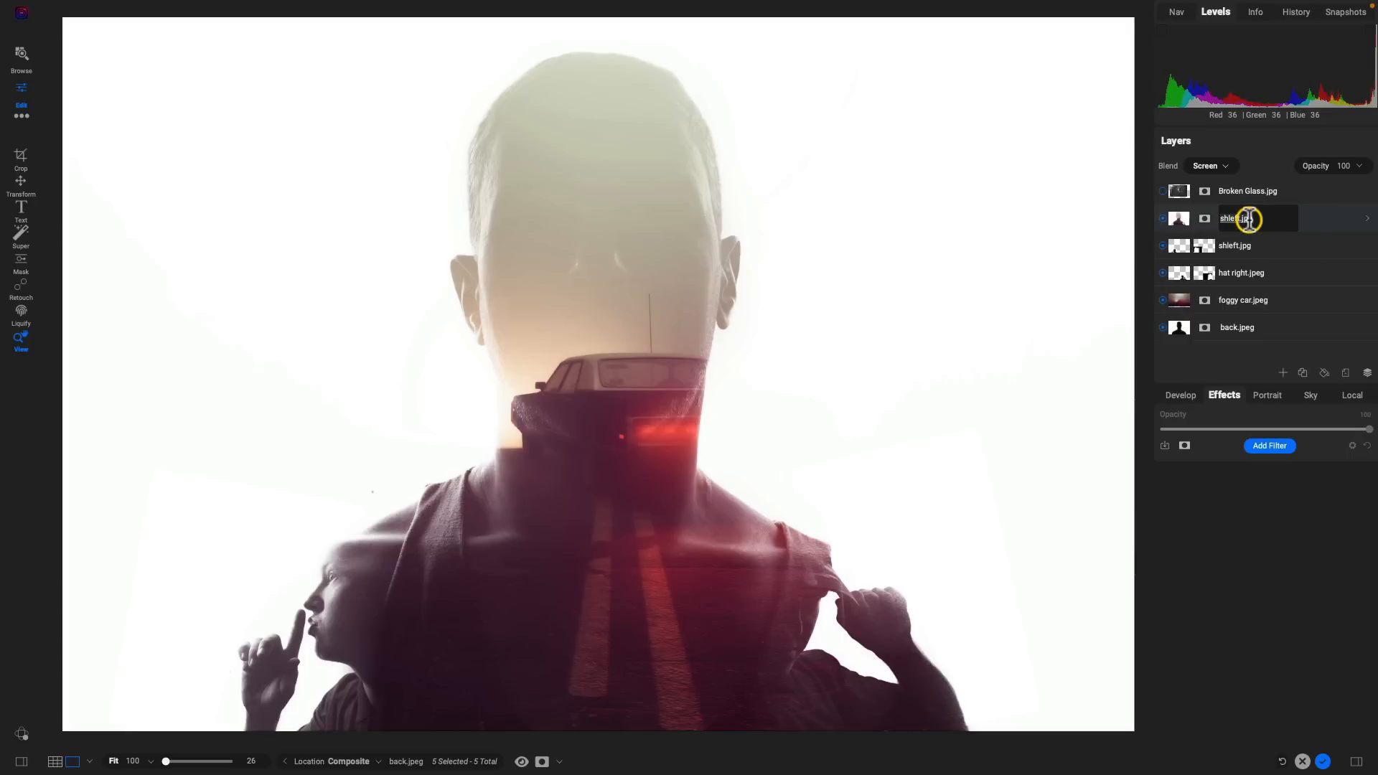
{"action": "type", "text": "Complete base"}
{"action": "key", "text": "Return"}
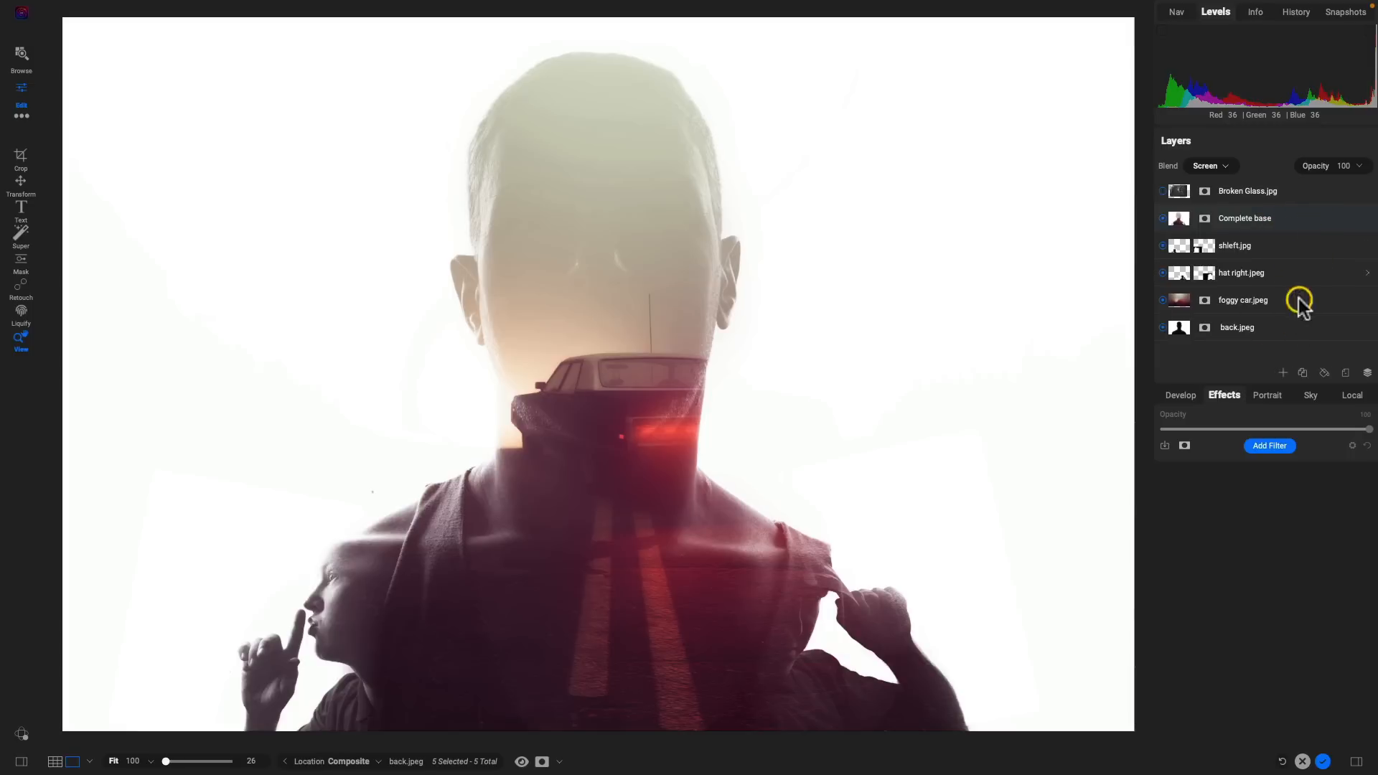
Add a Textures filter to the Complete base layer and apply its Screen Door style.
{"action": "left_click", "coordinate": [1272, 446]}
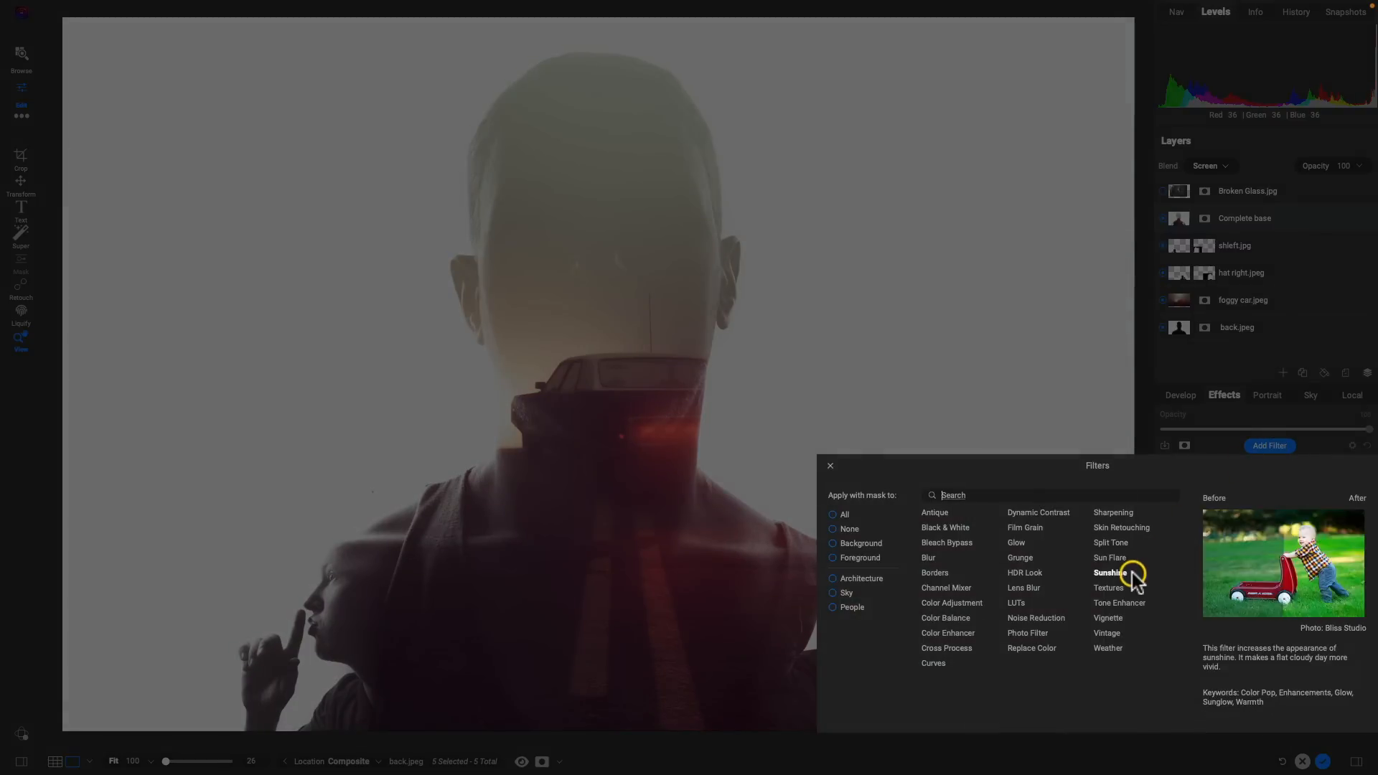
{"action": "left_click", "coordinate": [1111, 587]}
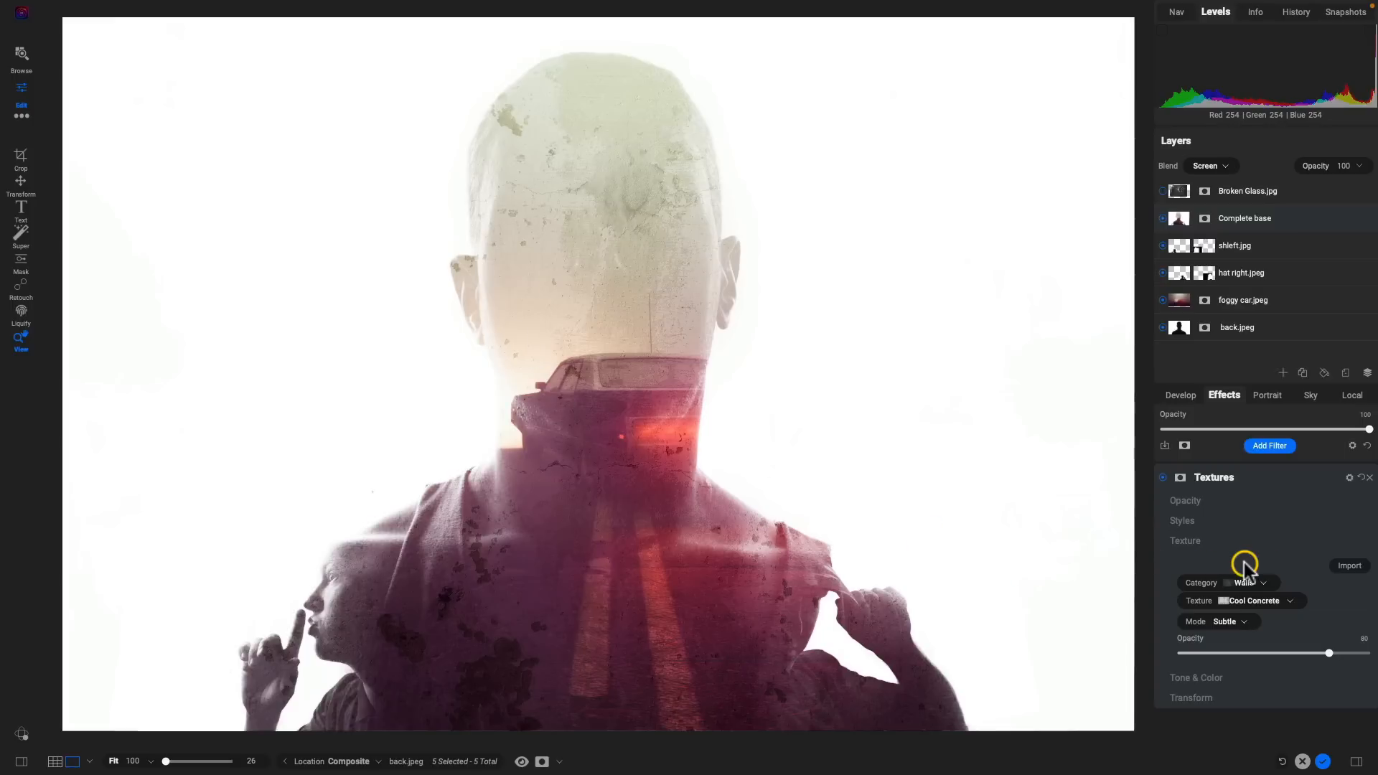
{"action": "left_click", "coordinate": [1266, 524]}
{"action": "left_click", "coordinate": [1353, 549]}
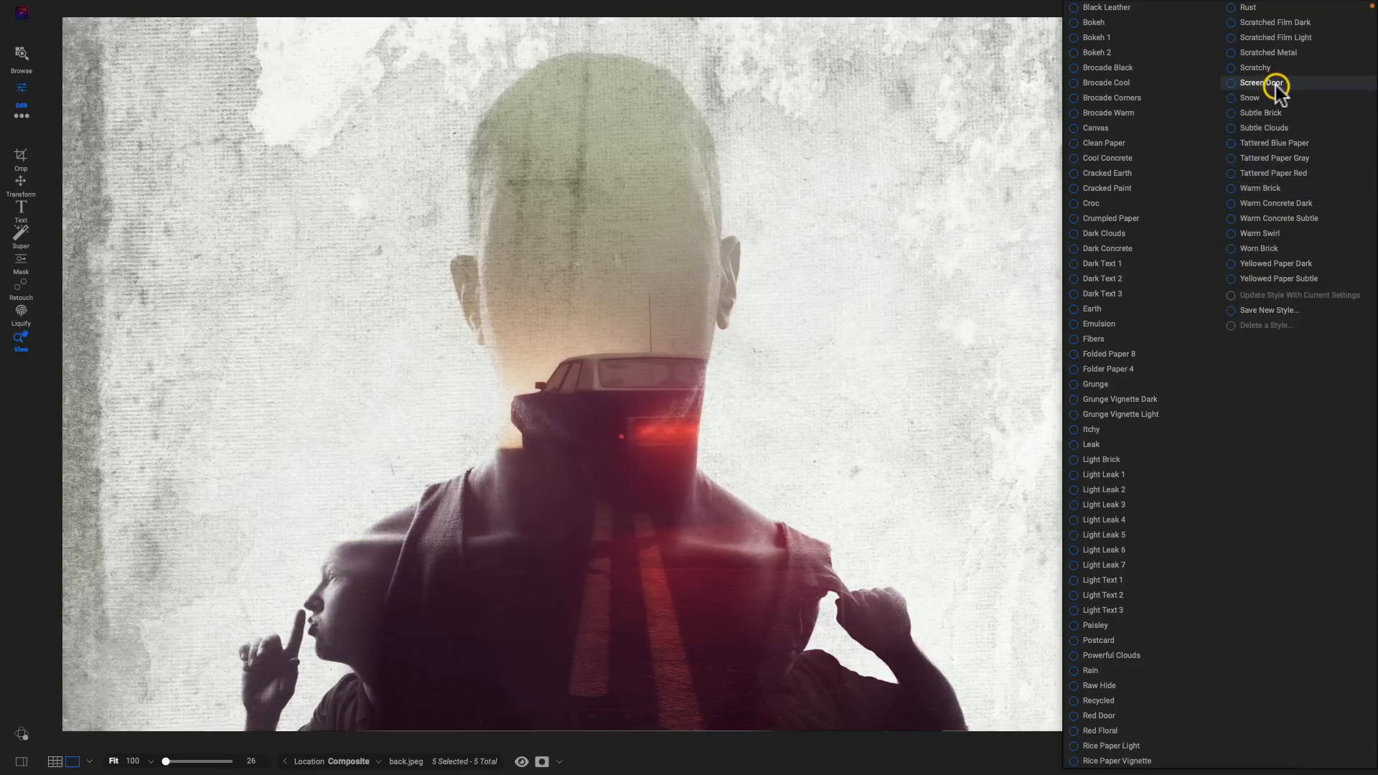
{"action": "left_click", "coordinate": [1272, 85]}
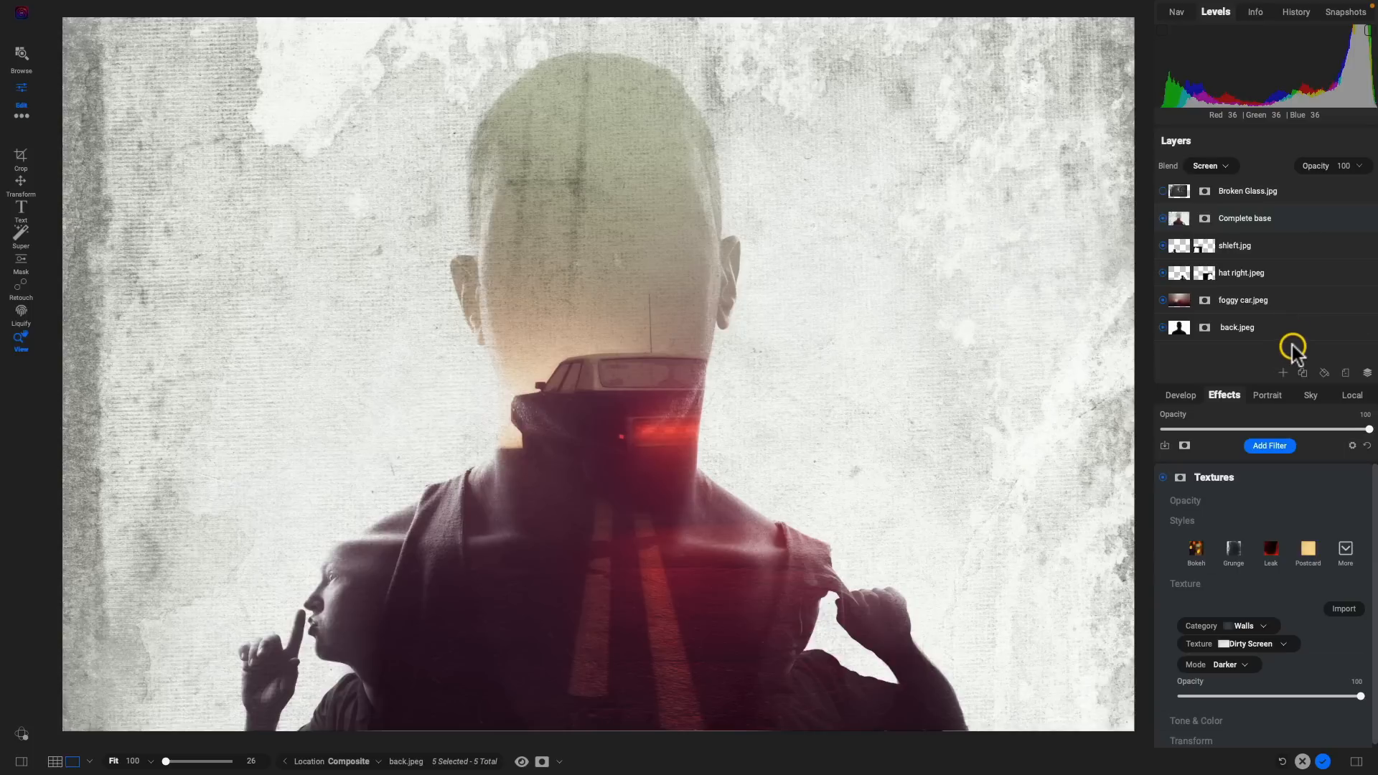
Review the Complete base layer's effects list and compare the image with its effects off and on.
{"action": "left_click", "coordinate": [1359, 218]}
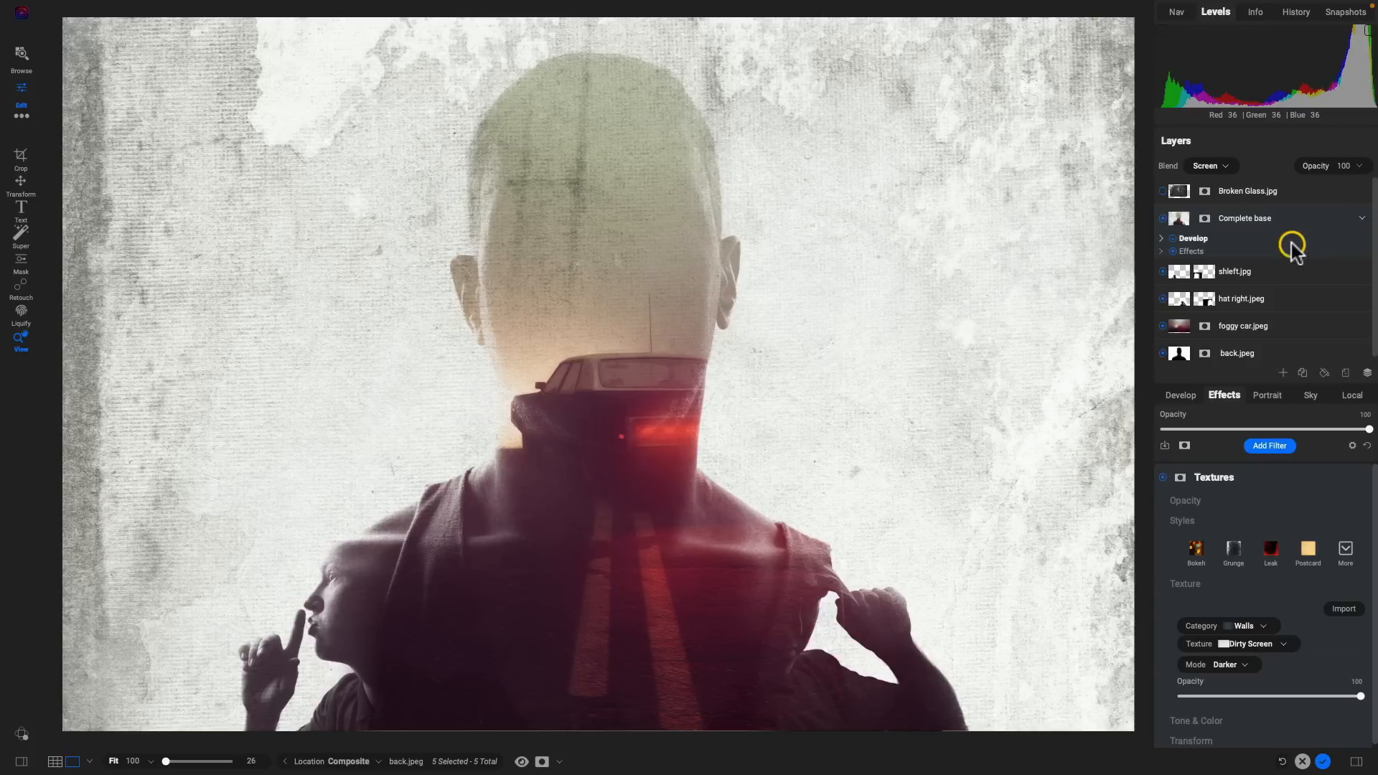
{"action": "left_click", "coordinate": [1160, 252]}
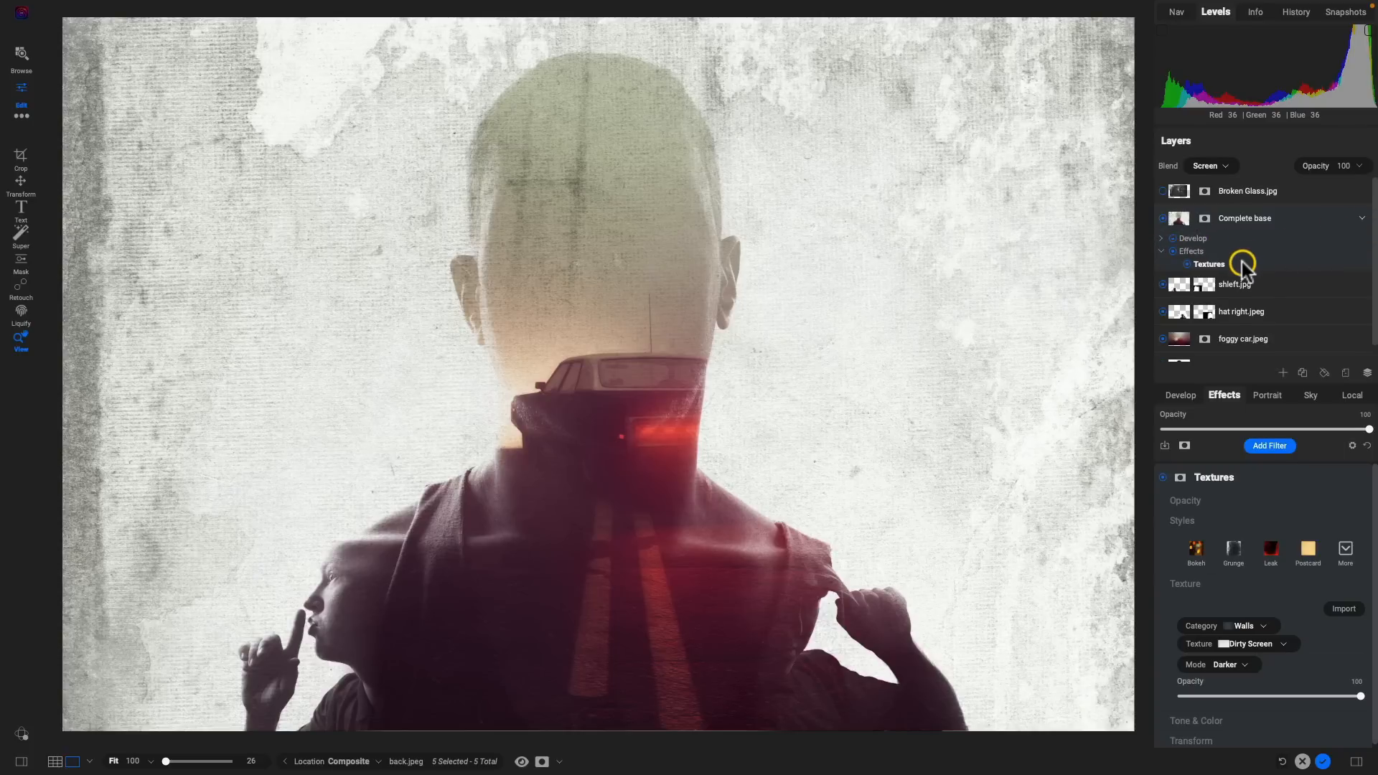
{"action": "left_click", "coordinate": [1172, 251]}
{"action": "left_click", "coordinate": [1172, 251]}
{"action": "left_click", "coordinate": [1361, 218]}
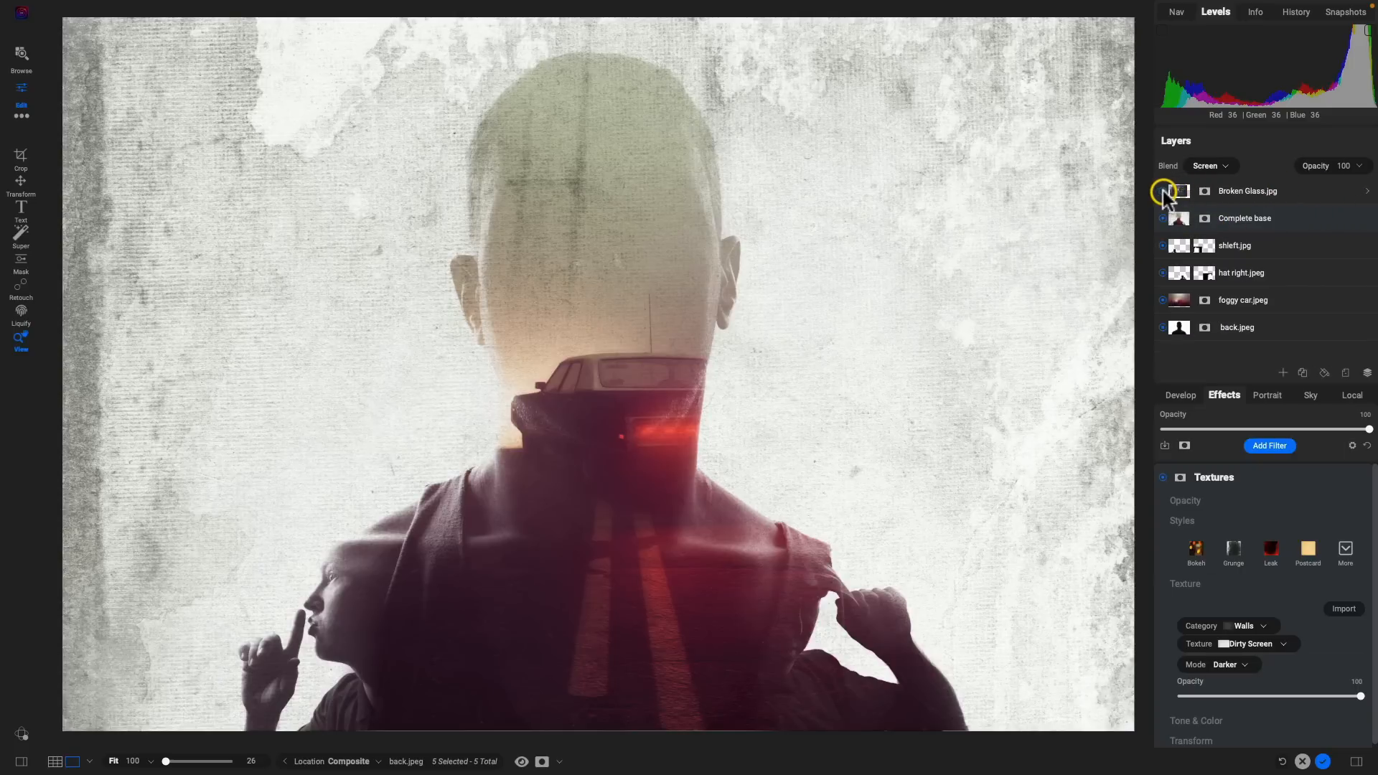
Show the Broken Glass.jpg layer, scale it to fill the canvas, and set its blend mode to Screen.
{"action": "left_click", "coordinate": [1162, 190]}
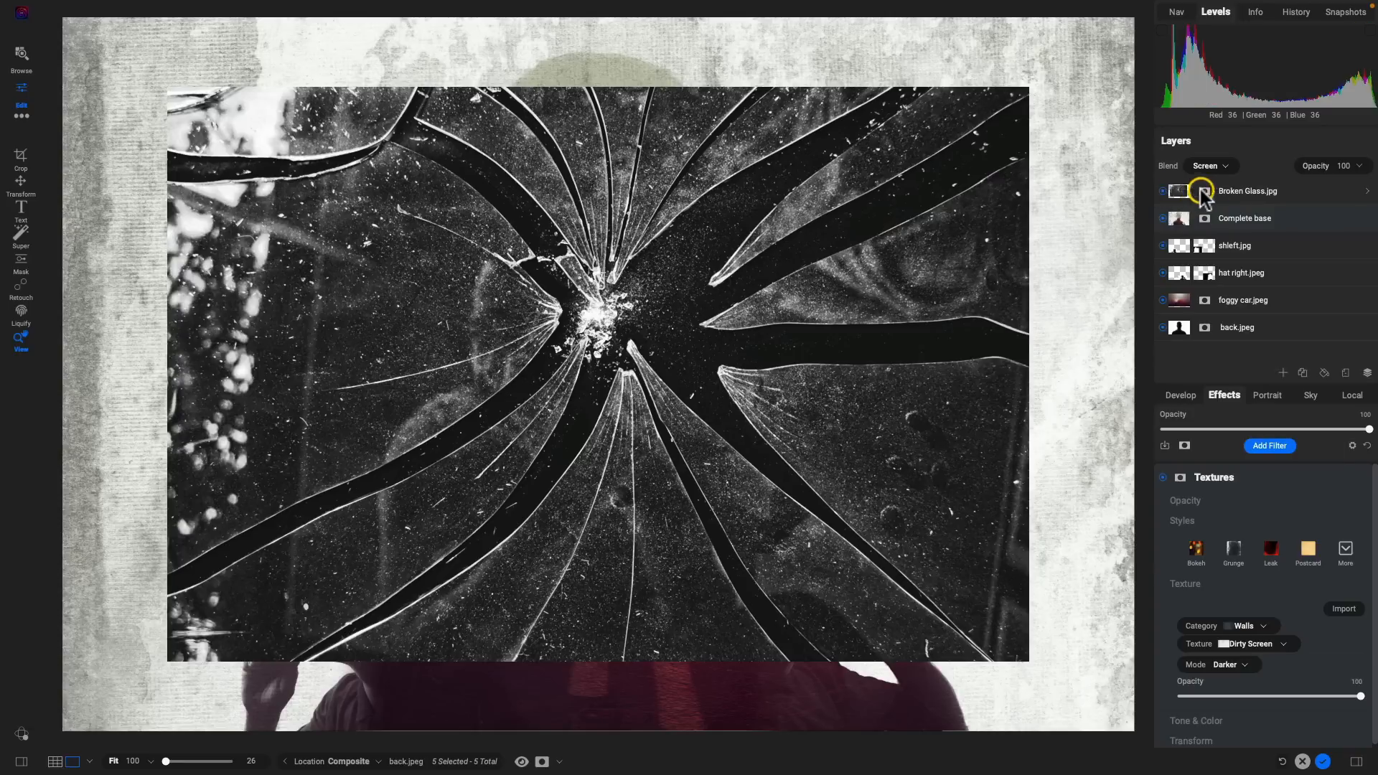
{"action": "left_click", "coordinate": [1307, 192]}
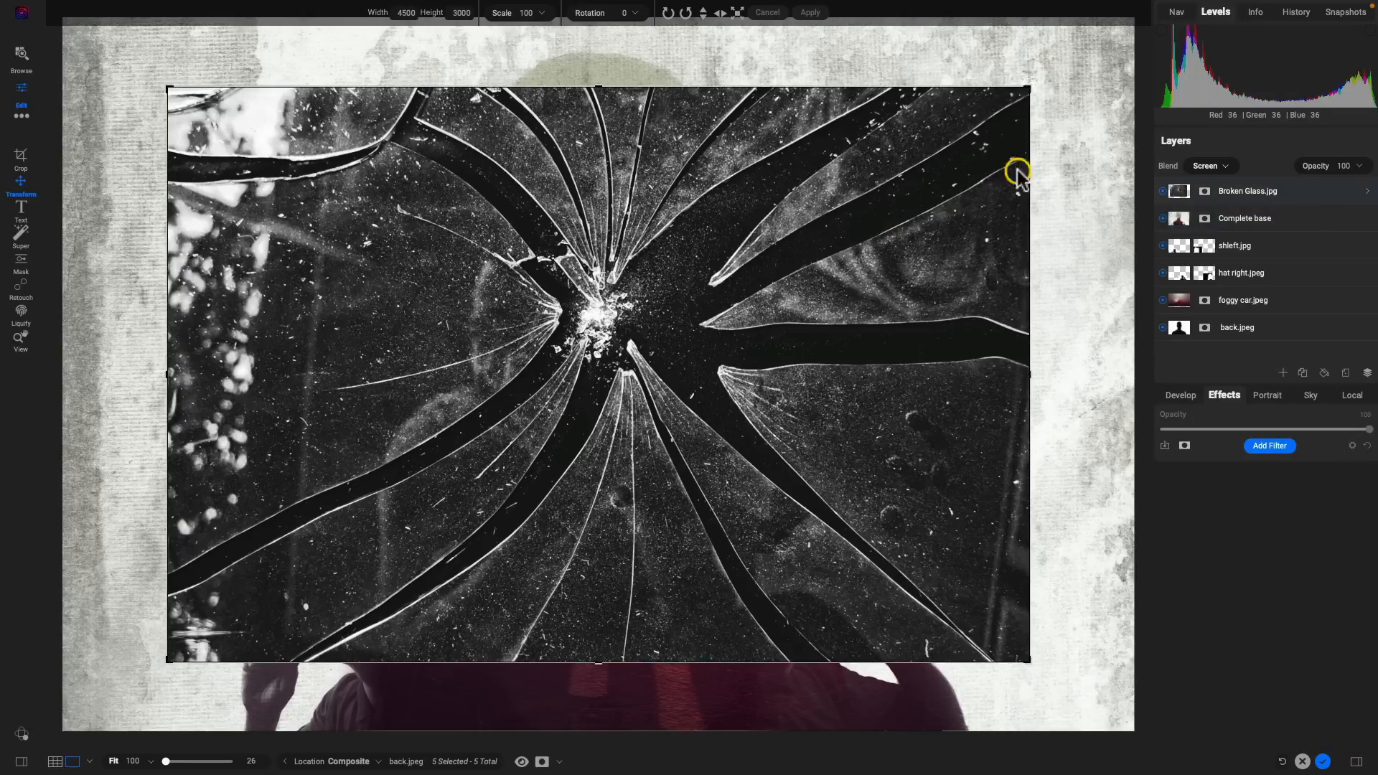
{"action": "key", "text": "v"}
{"action": "left_click", "coordinate": [737, 14]}
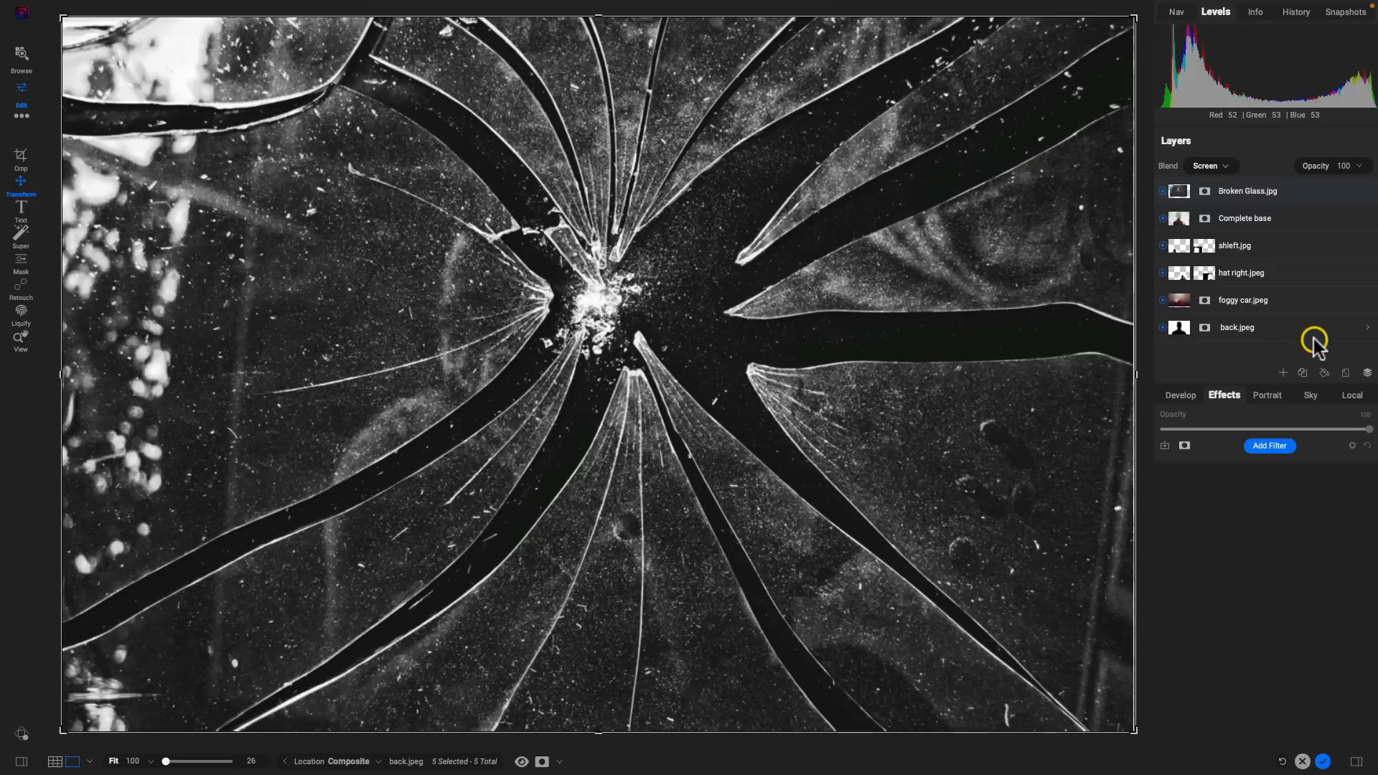
{"action": "left_click", "coordinate": [1225, 167]}
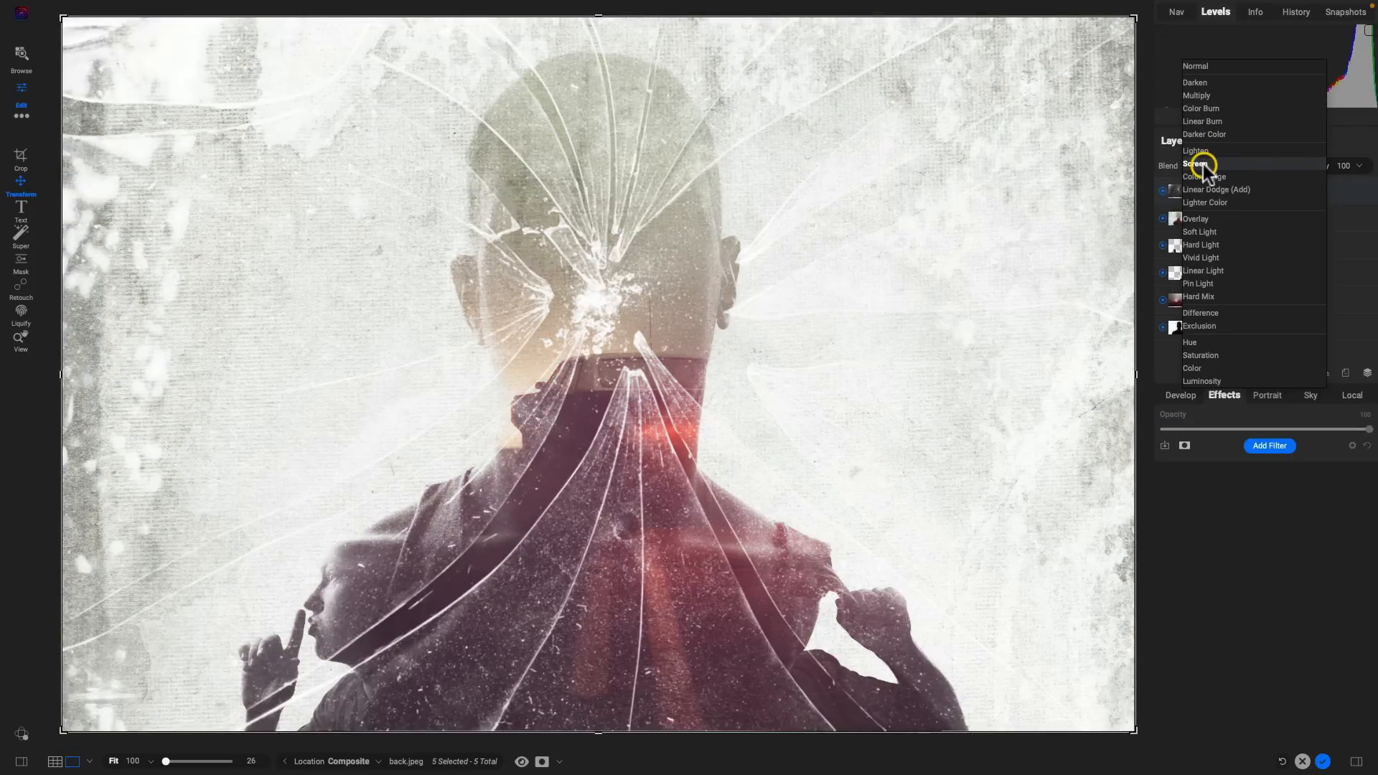
{"action": "left_click", "coordinate": [1213, 165]}
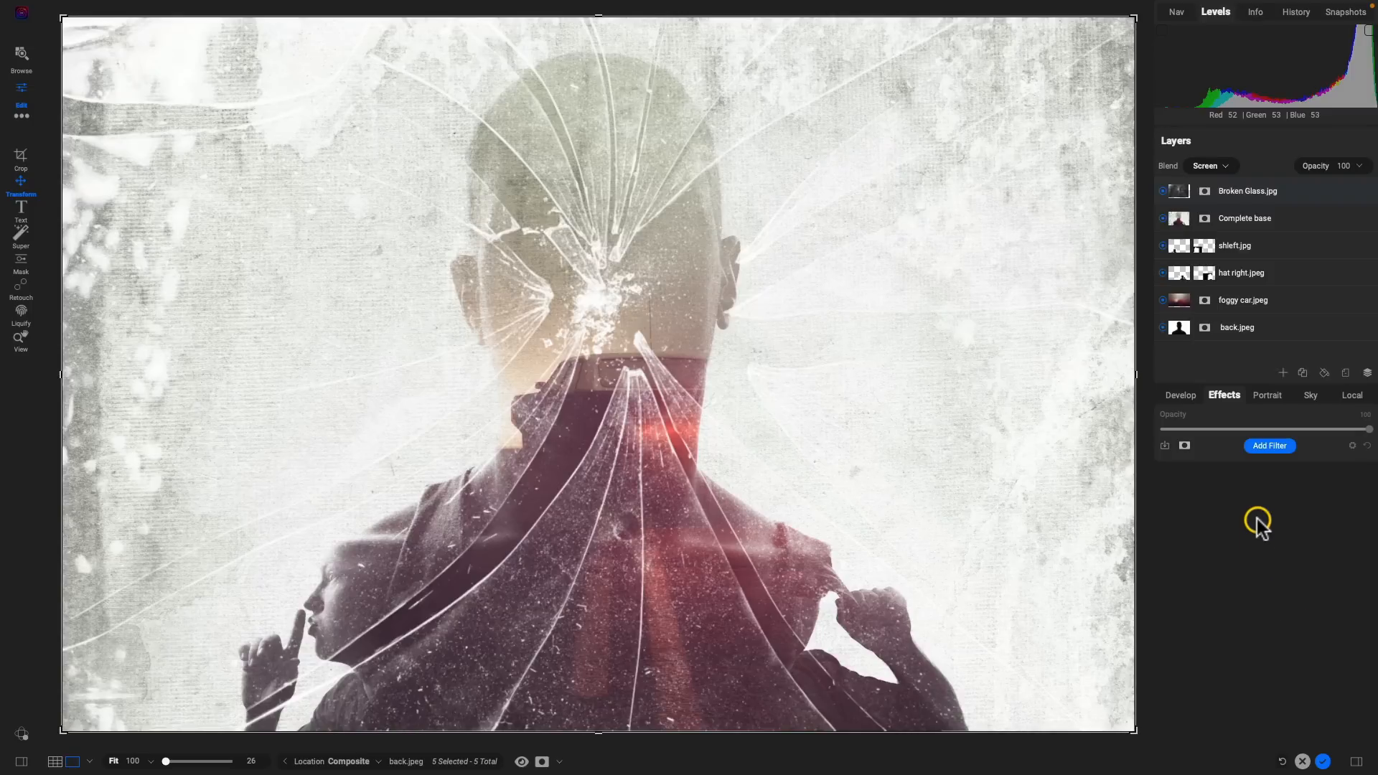
Compare the composite with all layers above back.jpeg hidden one by one from Broken Glass.jpg down, and restored one by one.
{"action": "left_click", "coordinate": [1162, 192]}
{"action": "left_click", "coordinate": [1163, 193]}
{"action": "left_click", "coordinate": [1163, 191]}
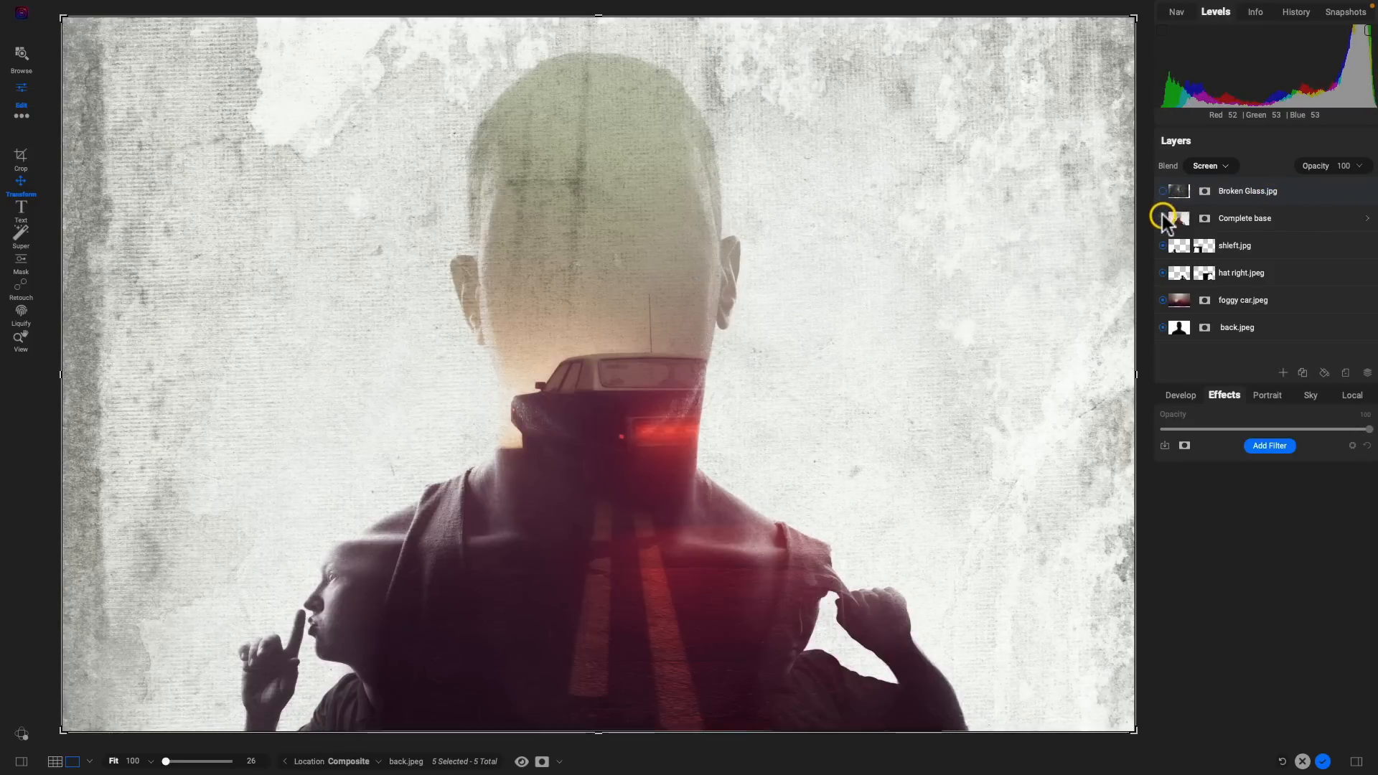
{"action": "left_click", "coordinate": [1162, 217]}
{"action": "left_click", "coordinate": [1162, 245]}
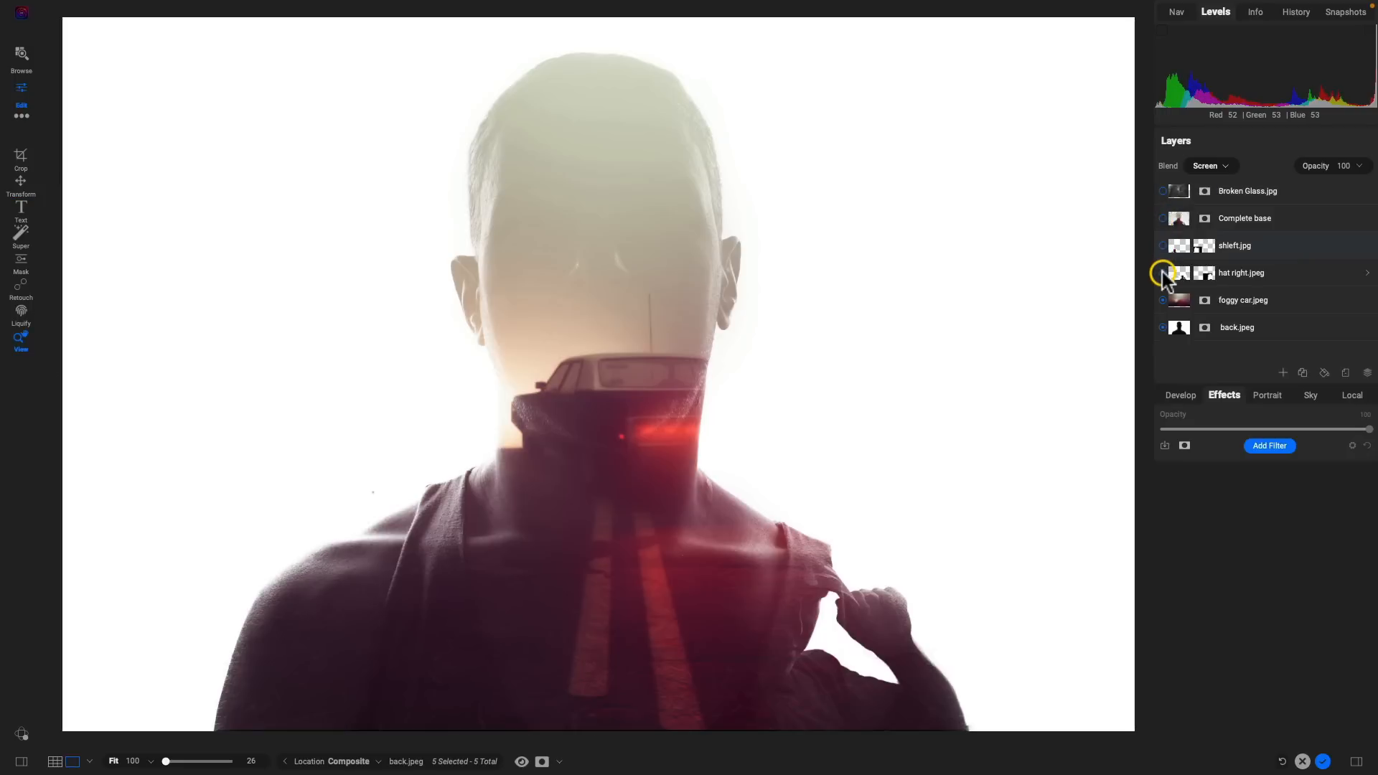
{"action": "left_click", "coordinate": [1162, 273]}
{"action": "left_click", "coordinate": [1162, 300]}
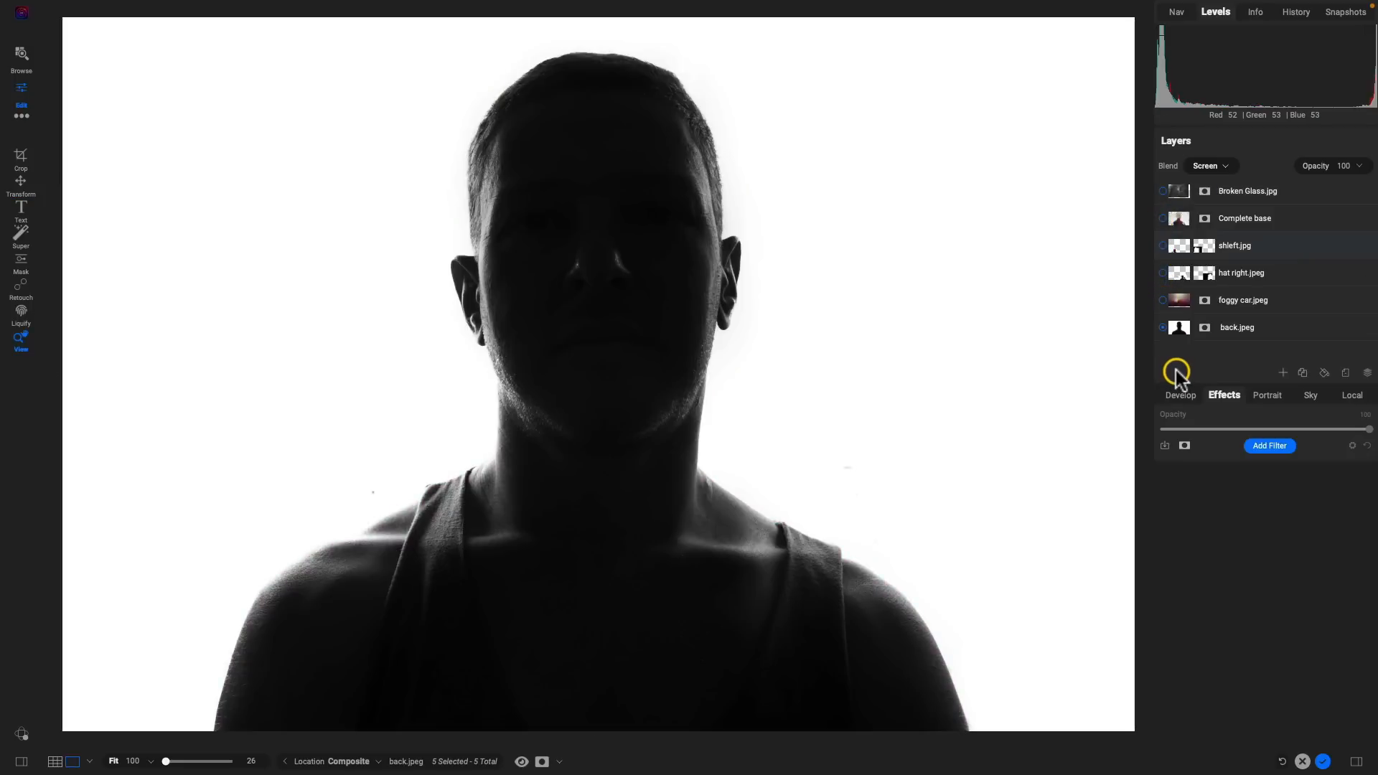
{"action": "left_click", "coordinate": [1163, 300]}
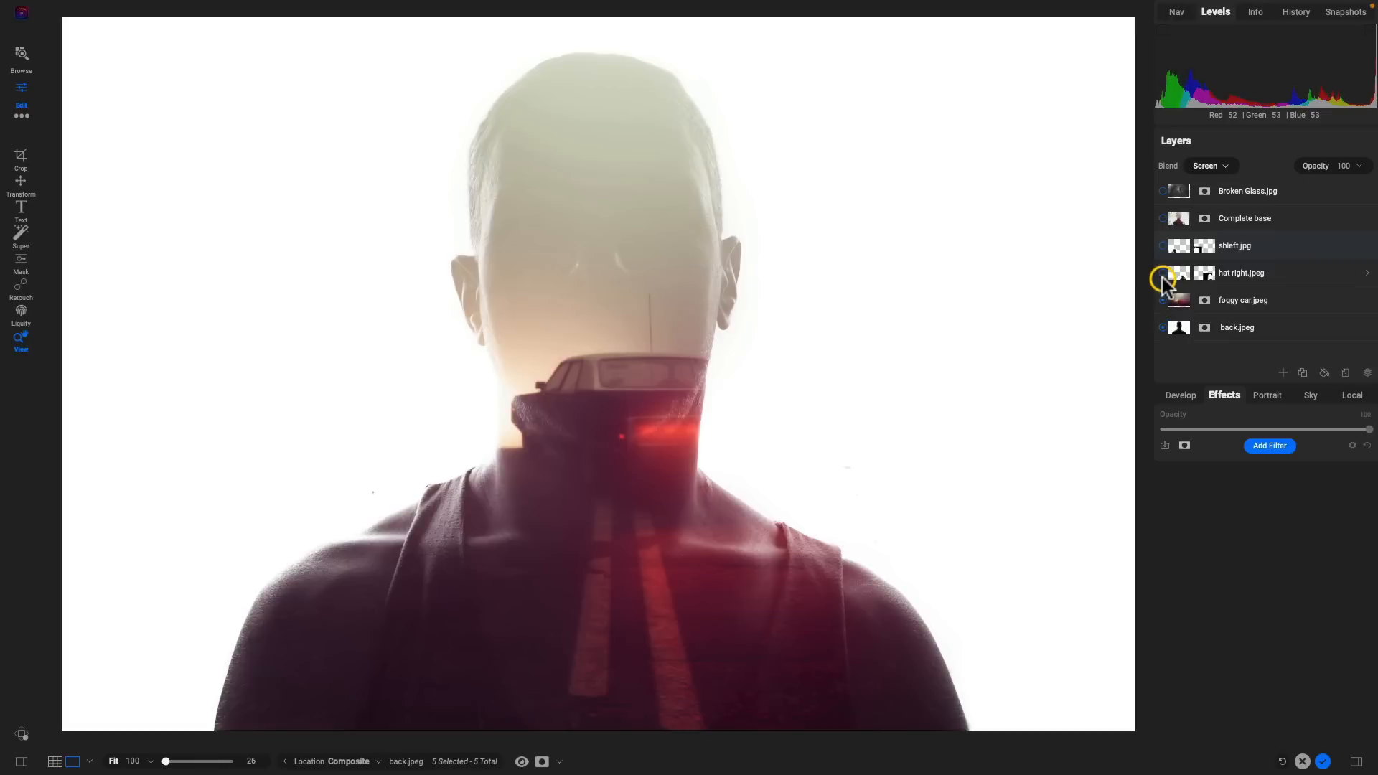
{"action": "left_click", "coordinate": [1162, 272]}
{"action": "left_click", "coordinate": [1162, 246]}
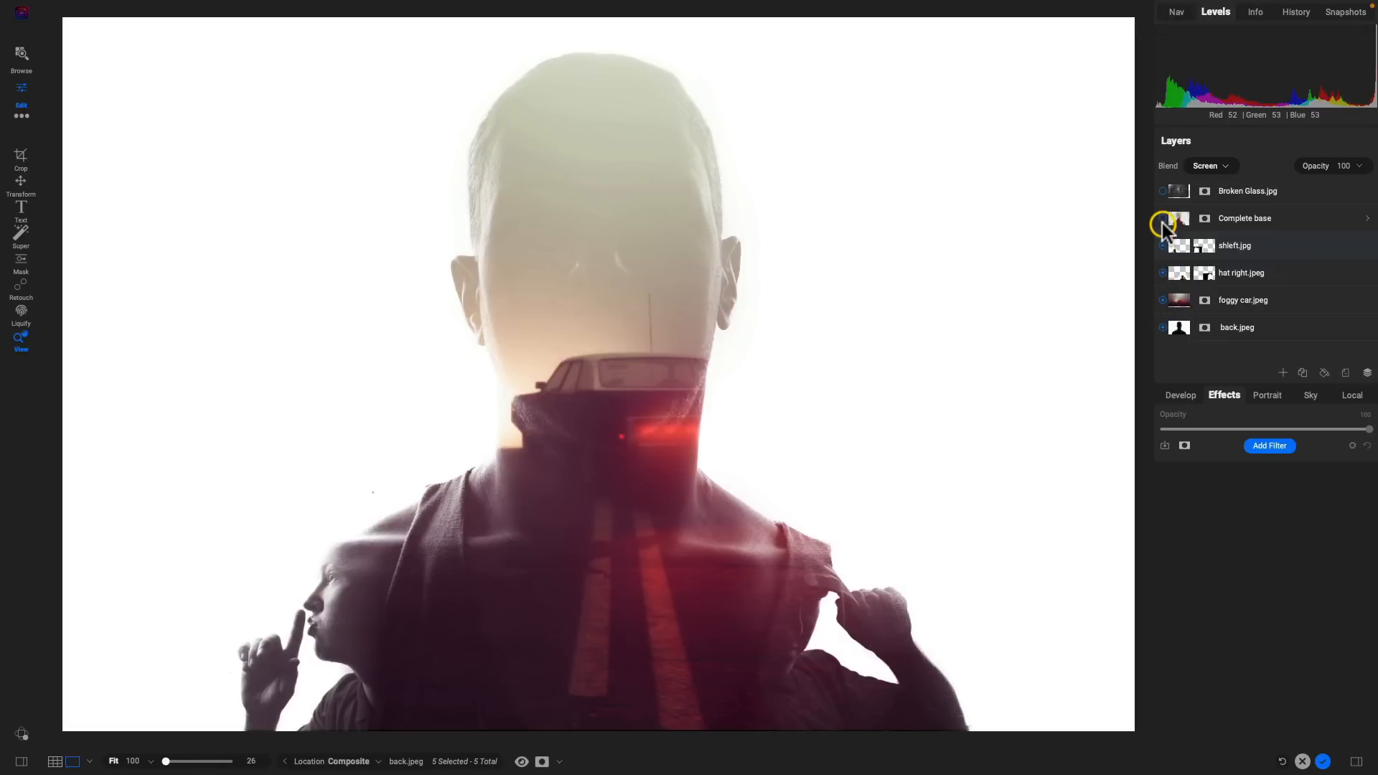
{"action": "left_click", "coordinate": [1162, 219]}
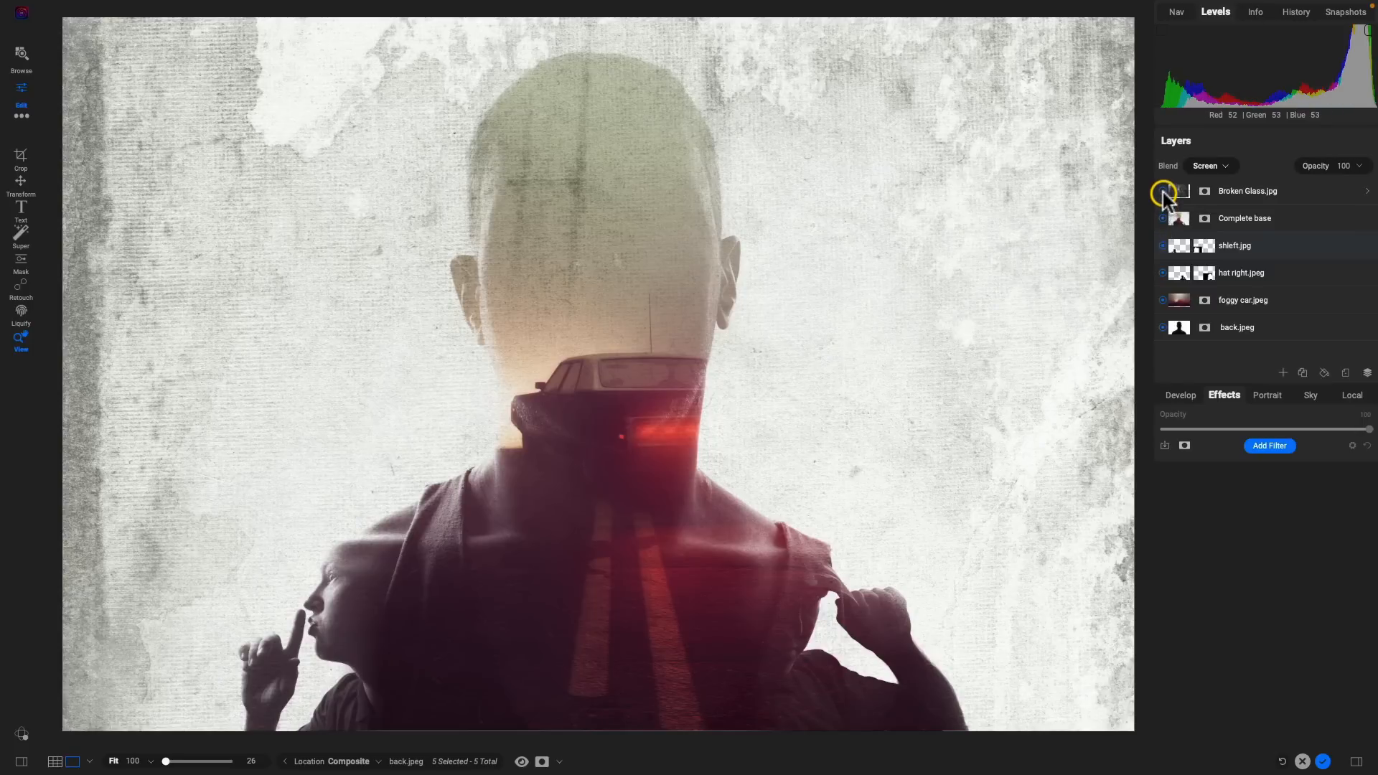
{"action": "left_click", "coordinate": [1162, 191]}
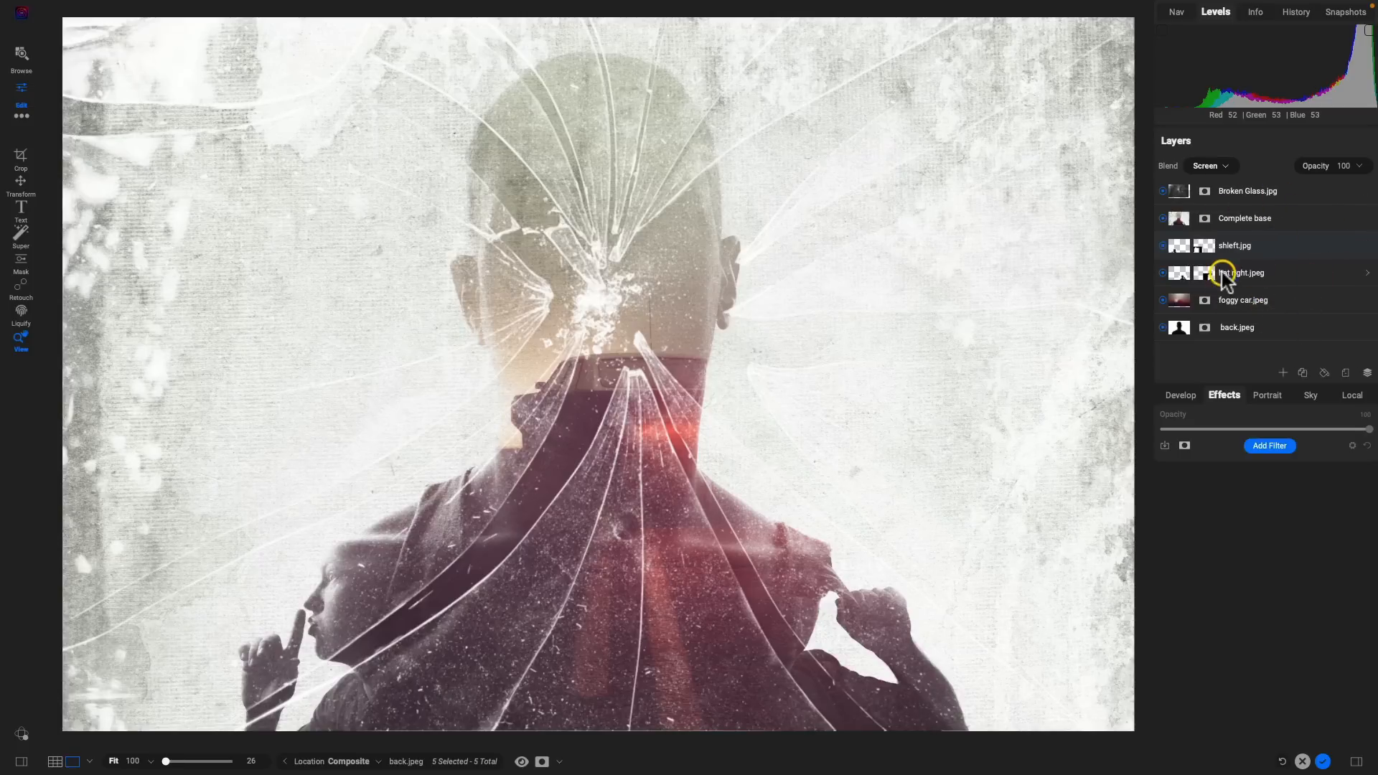
Review the Complete base layer's Textures settings and preview alternative texture styles such as Folder Paper 4, keeping Screen Door.
{"action": "left_click", "coordinate": [1364, 273]}
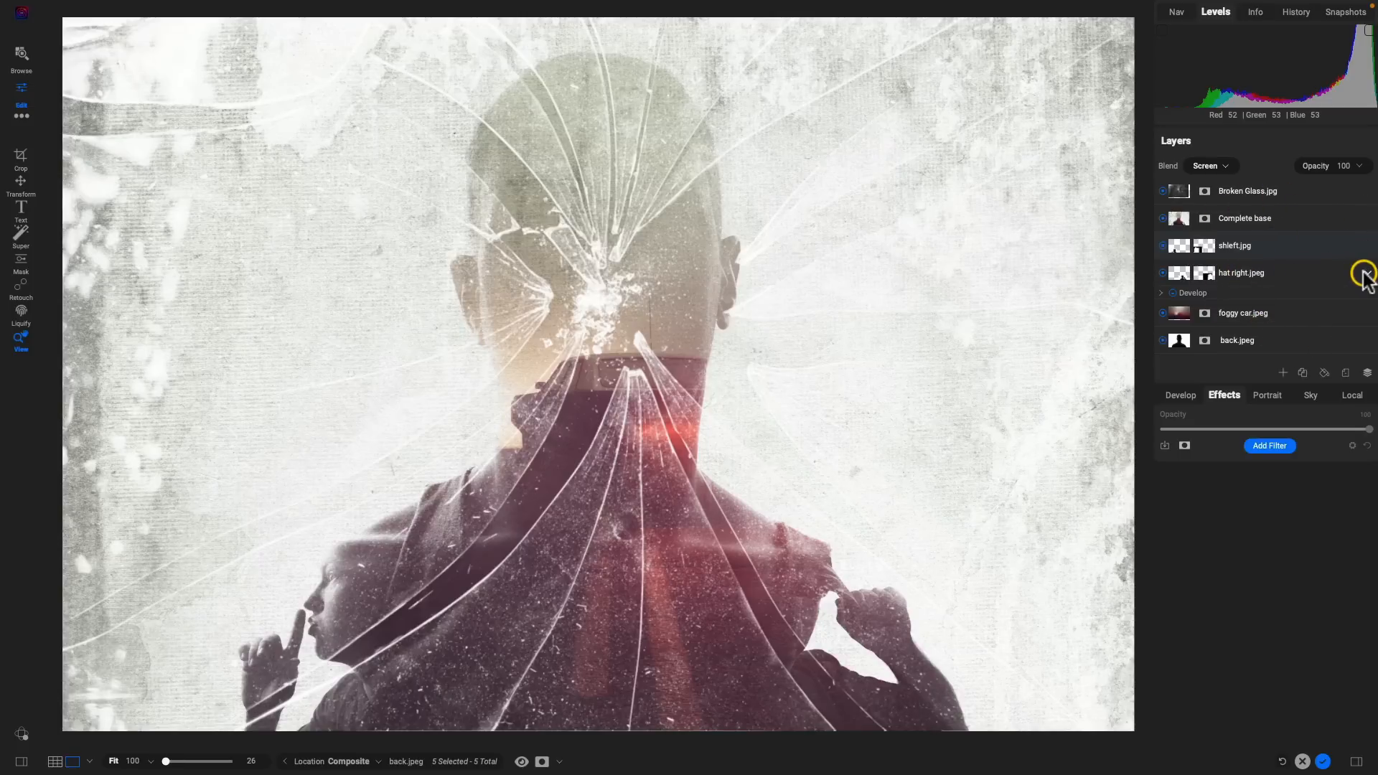
{"action": "left_click", "coordinate": [1362, 218]}
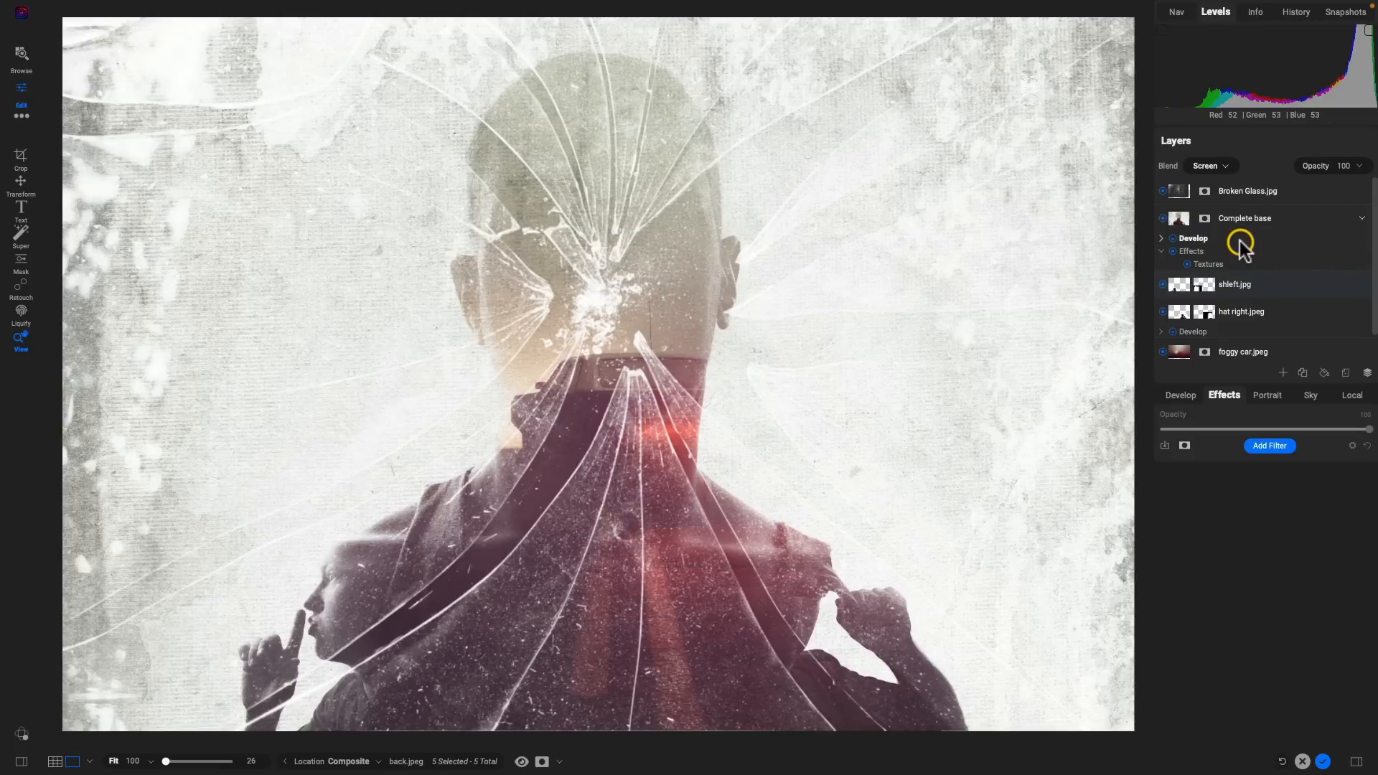
{"action": "left_click", "coordinate": [1208, 264]}
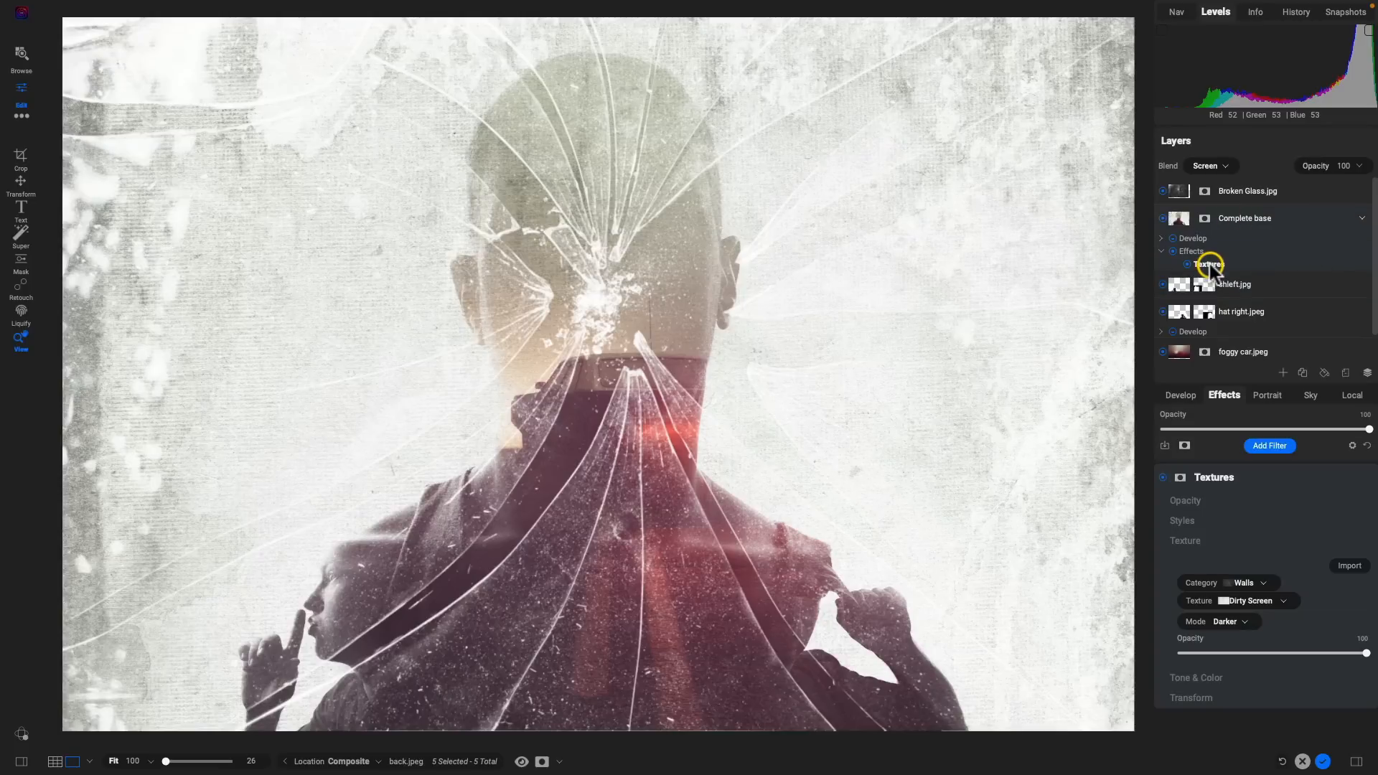
{"action": "scroll", "coordinate": [1213, 273], "scroll_direction": "down", "scroll_amount": 1}
{"action": "left_click", "coordinate": [1349, 523]}
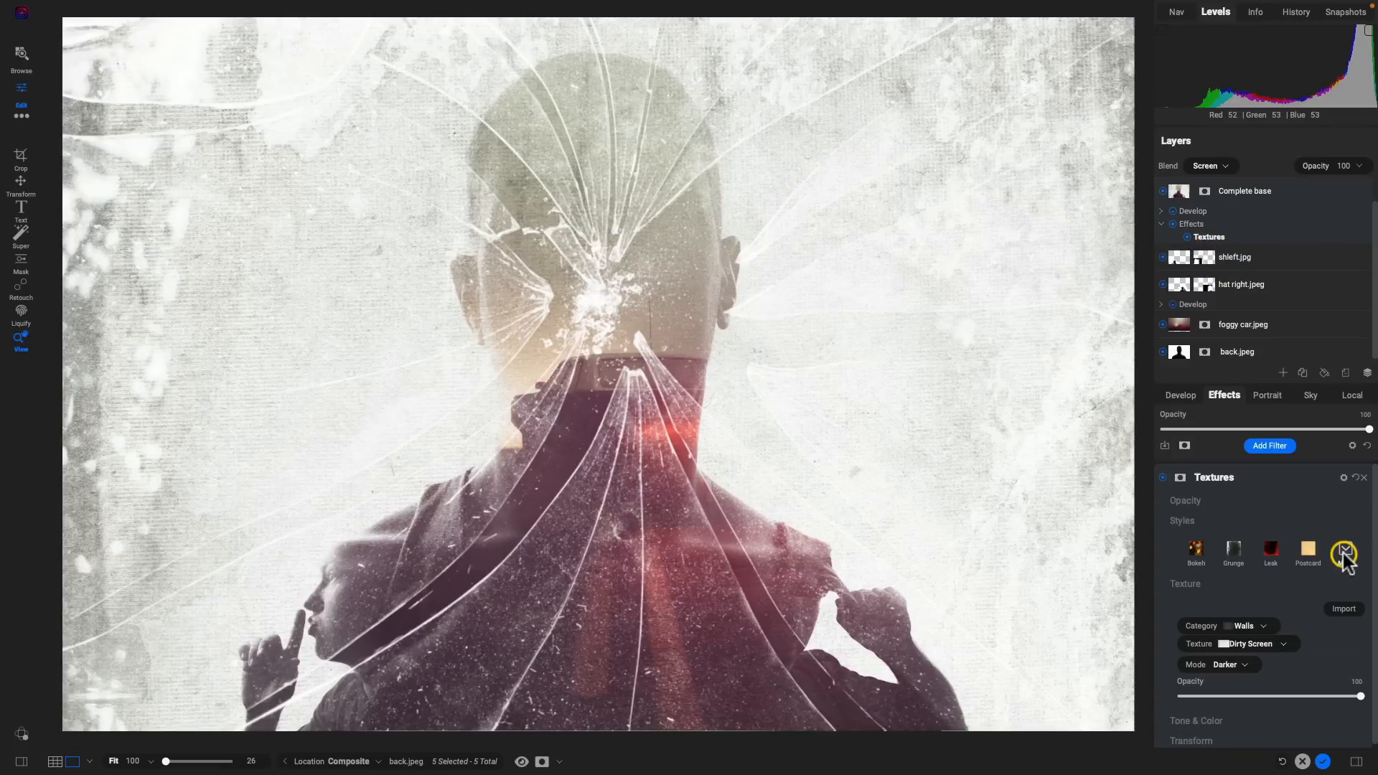
{"action": "left_click", "coordinate": [1344, 553]}
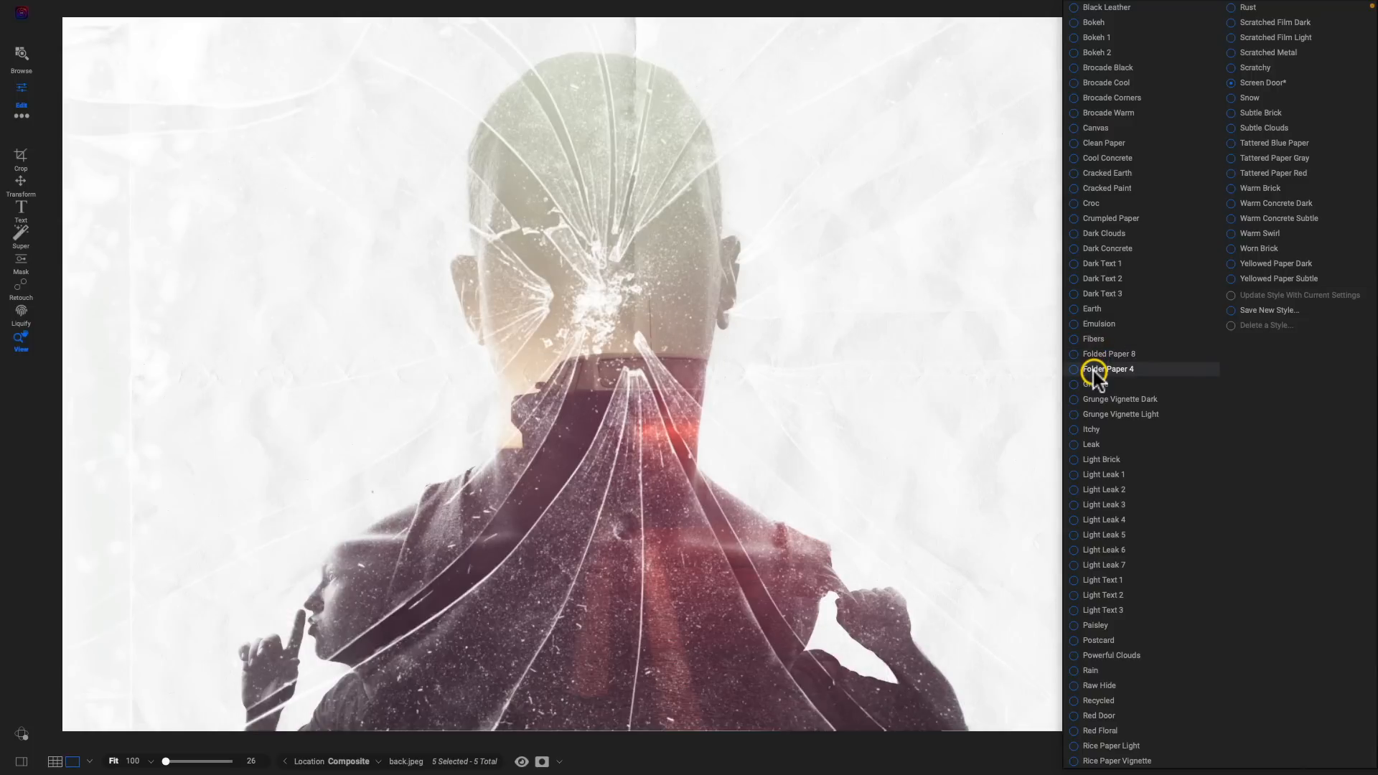
{"action": "left_click", "coordinate": [939, 359]}
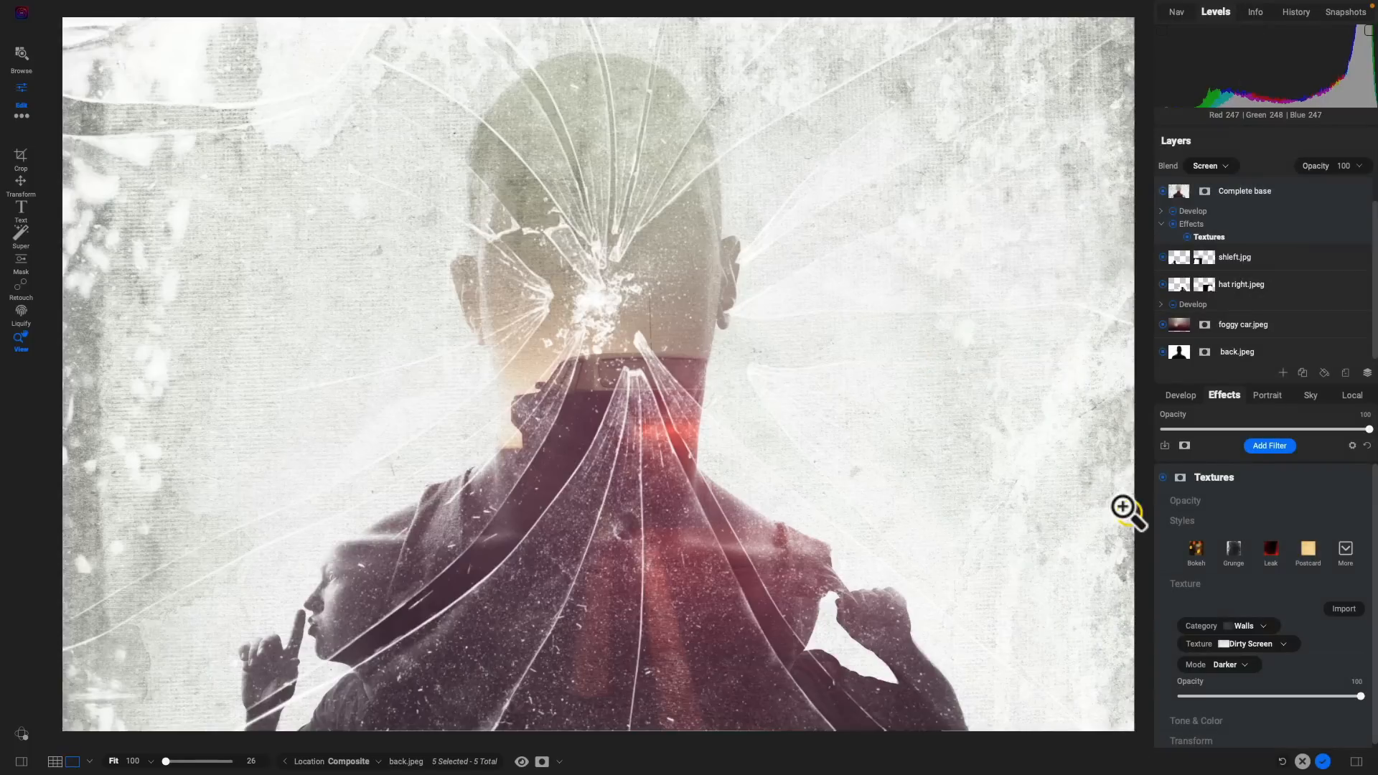